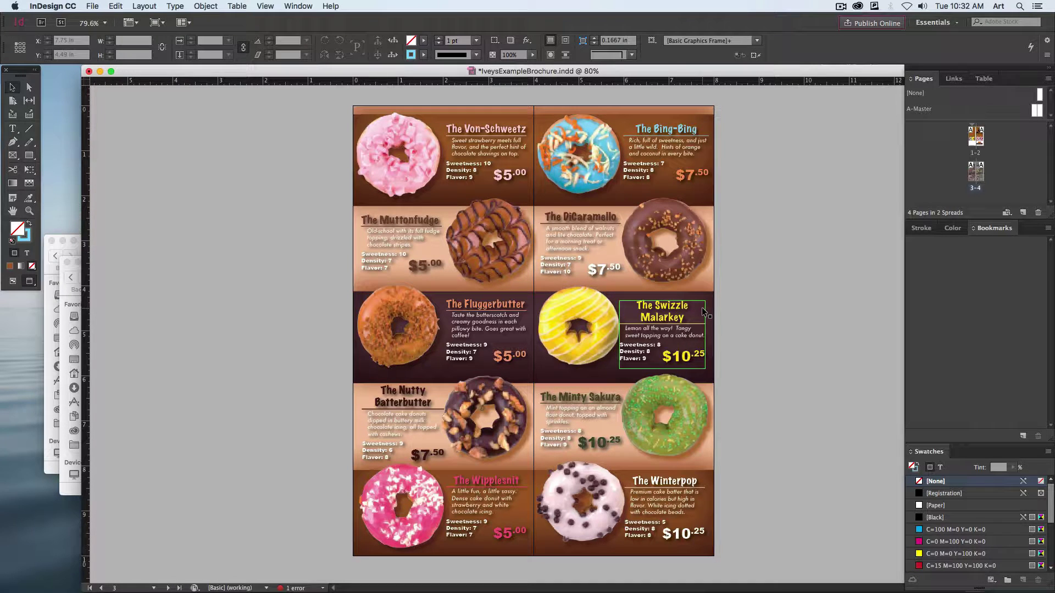
Switch to Finder and preview both pages of IveysBrochureExample.pdf in the Clipping Path Brochure folder
{"action": "left_click", "coordinate": [99, 72]}
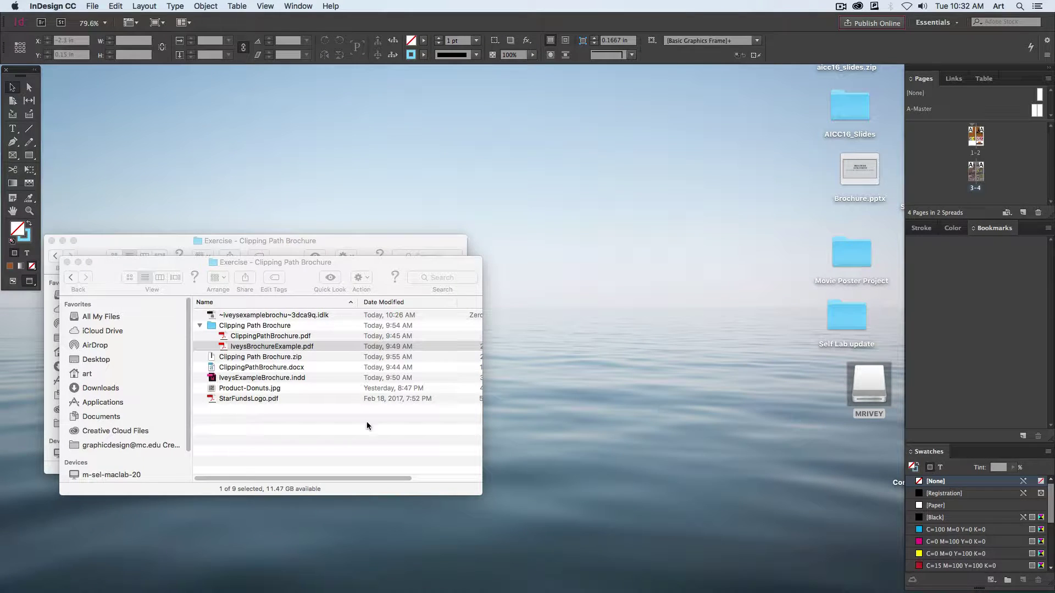
{"action": "left_click", "coordinate": [367, 421]}
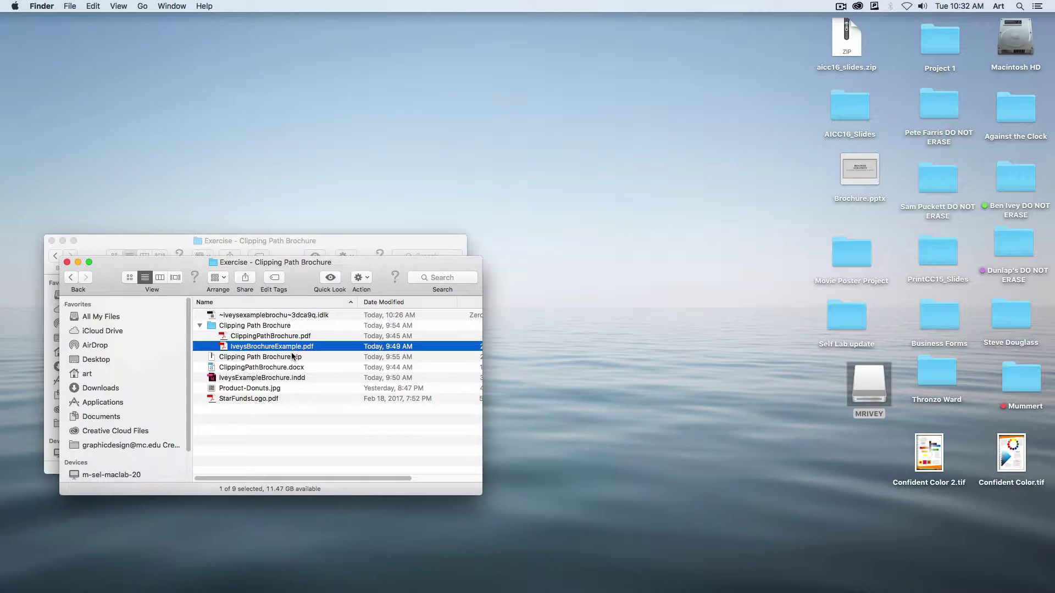
{"action": "key", "text": "space"}
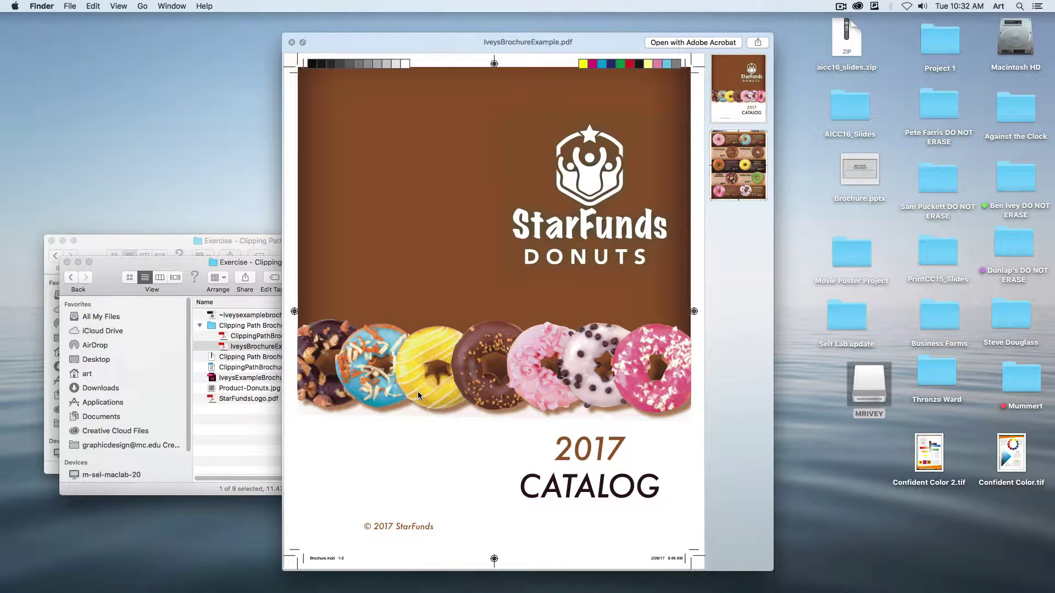
{"action": "scroll", "coordinate": [417, 389], "scroll_direction": "down", "scroll_amount": 10}
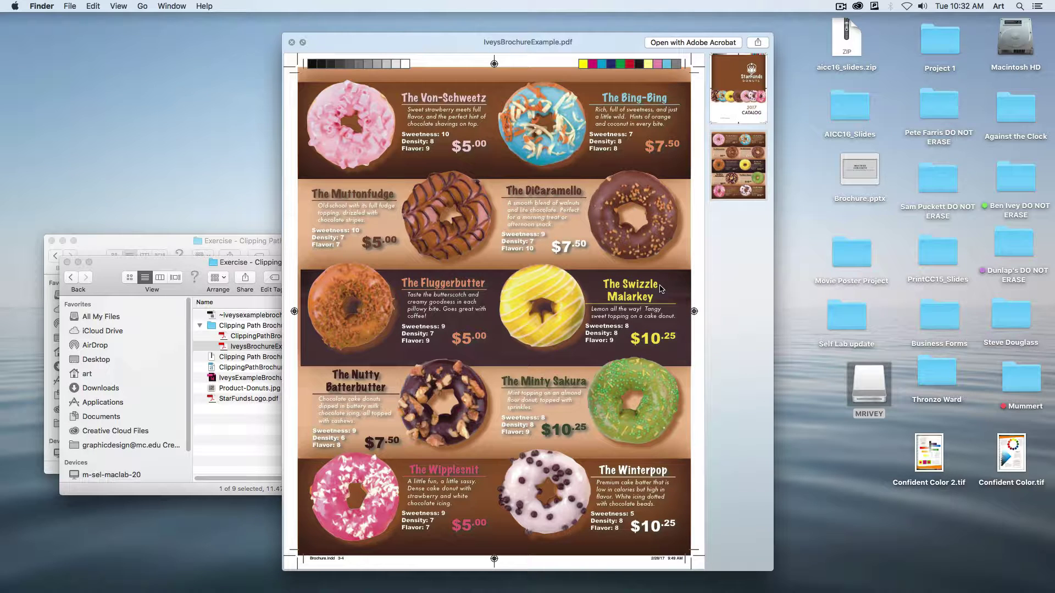
{"action": "key", "text": "space"}
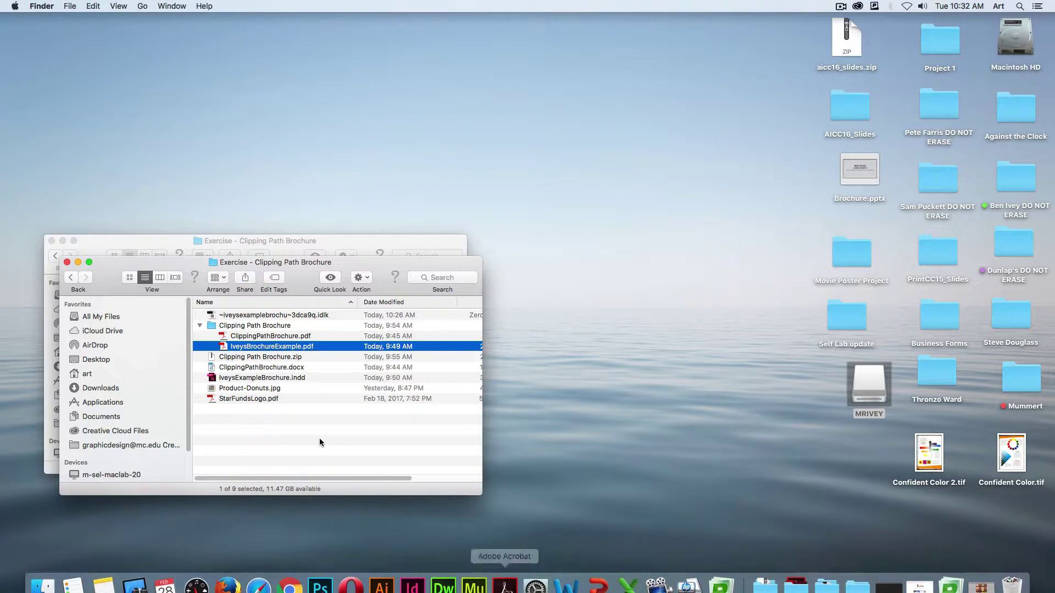
Preview the Product-Donuts.jpg image in the Exercise - Clipping Path Brochure folder
{"action": "left_click", "coordinate": [260, 389]}
{"action": "key", "text": "space"}
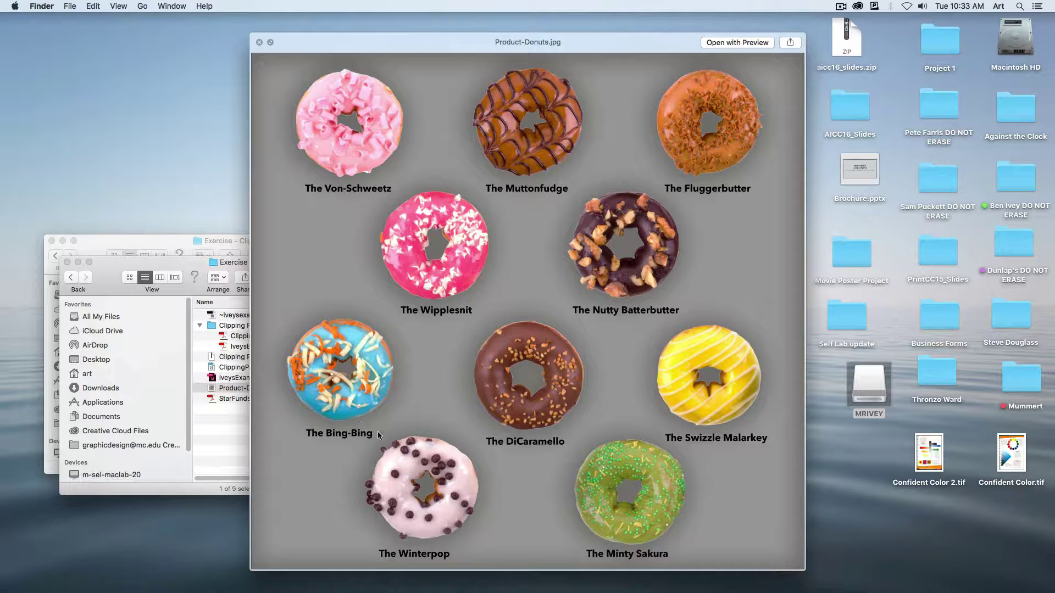
{"action": "key", "text": "space"}
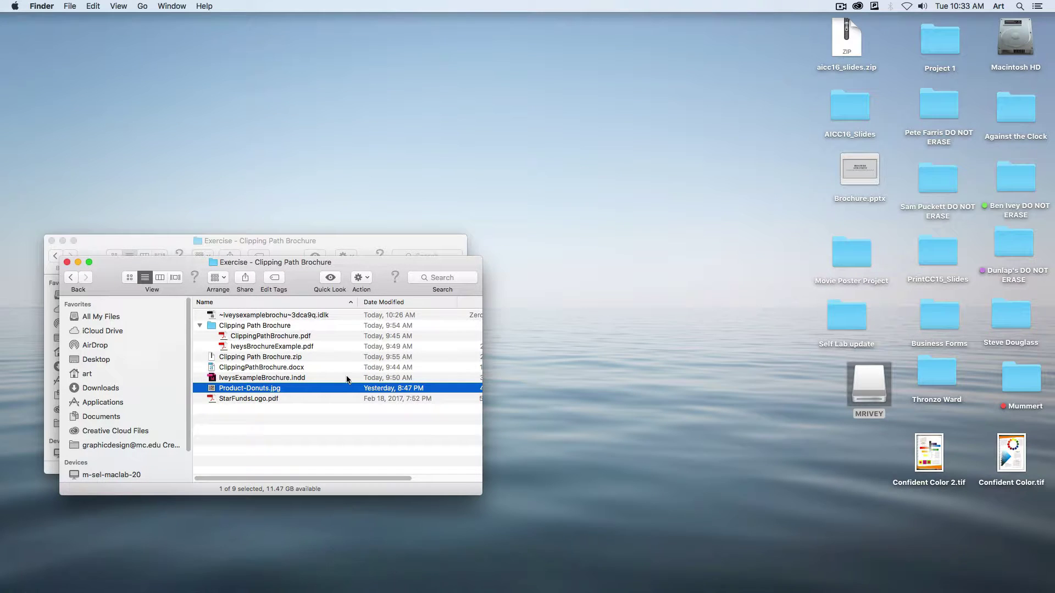
Open Product-Donuts.jpg from the StarFunds Donuts folder inside Business Forms in Photoshop
{"action": "key", "text": "super+r"}
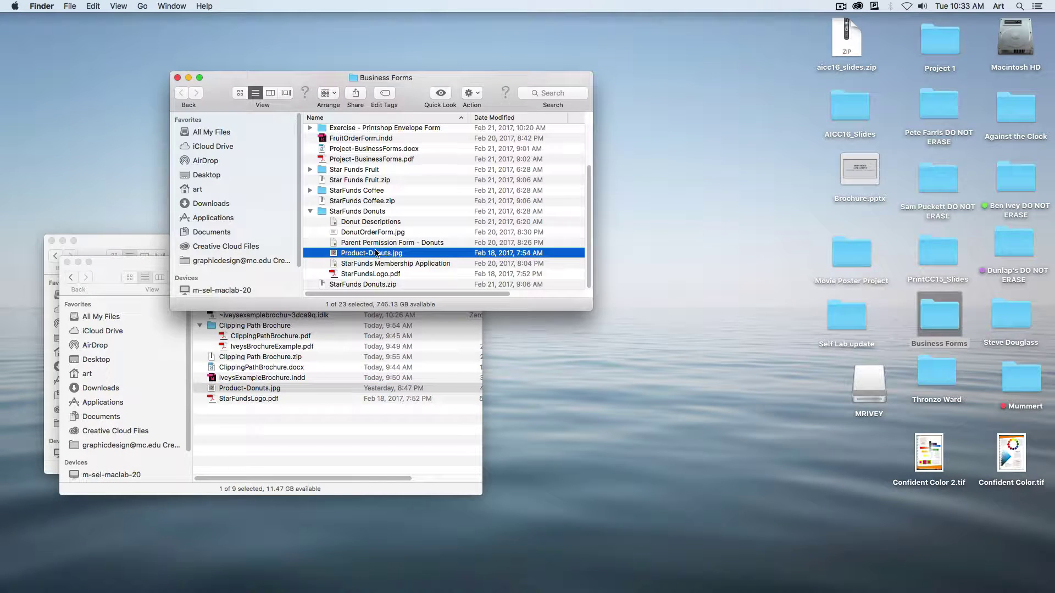
{"action": "left_click", "coordinate": [838, 6]}
{"action": "mouse_move", "coordinate": [444, 574]}
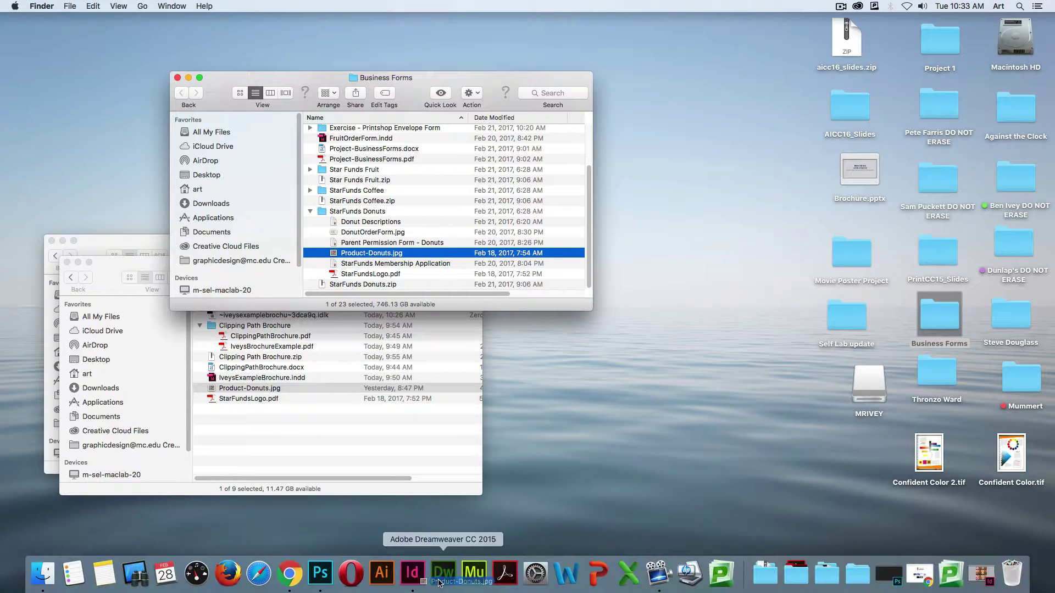
{"action": "left_click", "coordinate": [321, 574]}
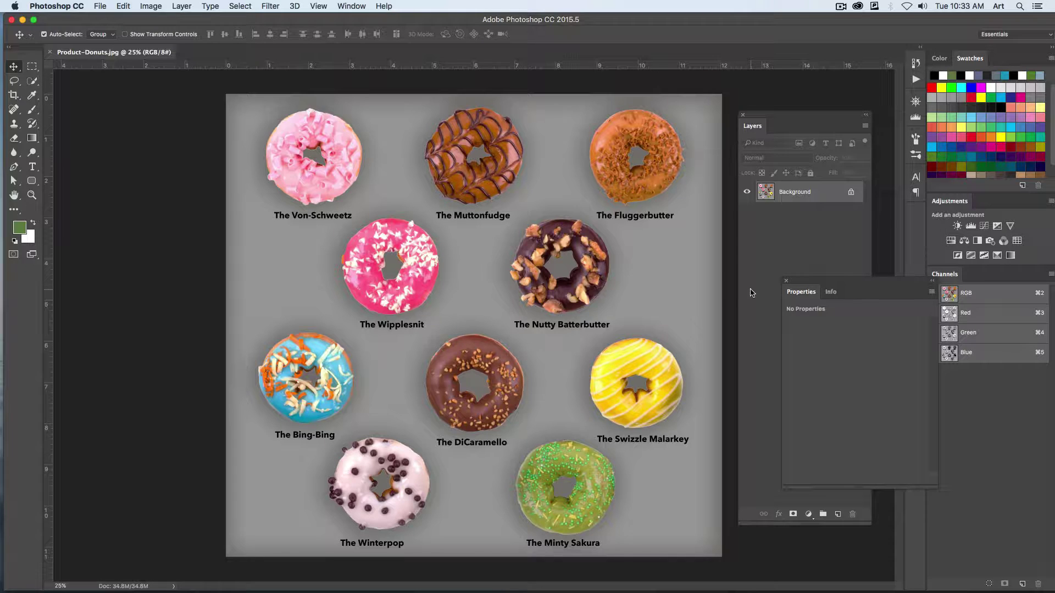
Hide the floating Properties, display Paths, and place it beside the canvas clear of the donut image
{"action": "left_click", "coordinate": [786, 282]}
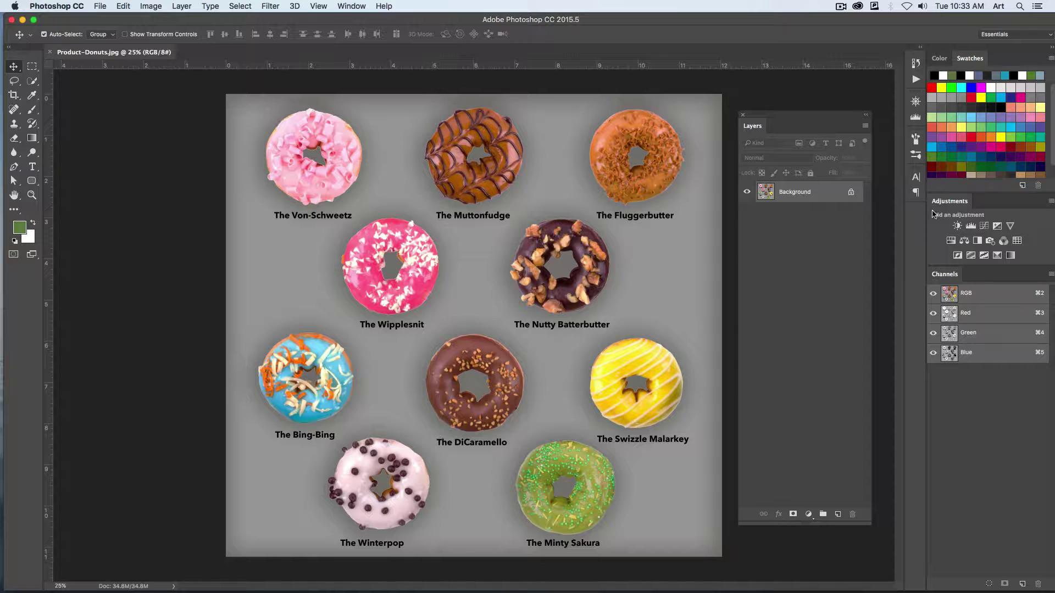
{"action": "left_click", "coordinate": [357, 5]}
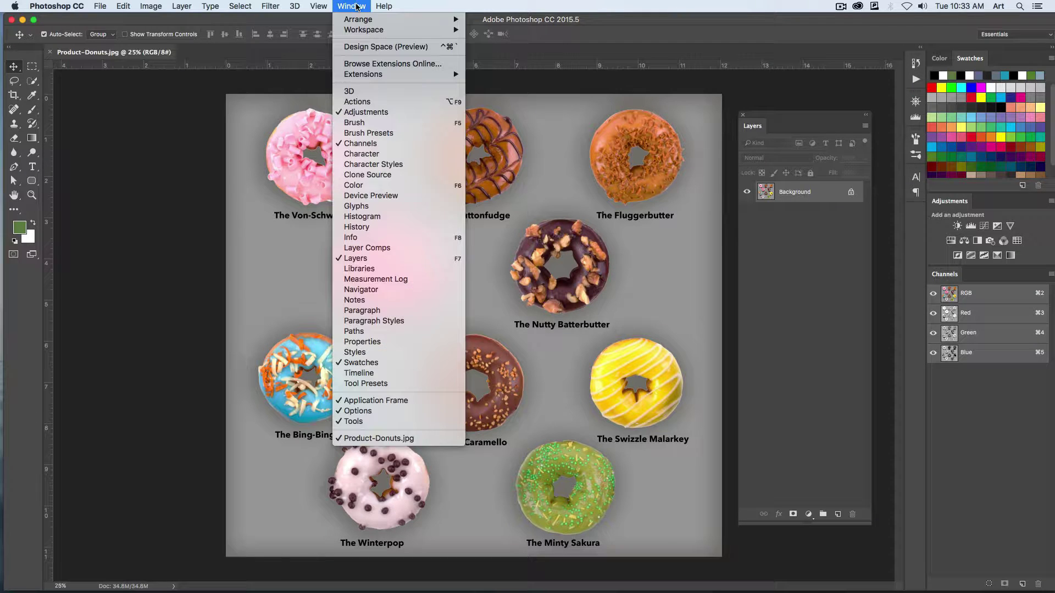
{"action": "left_click", "coordinate": [416, 331]}
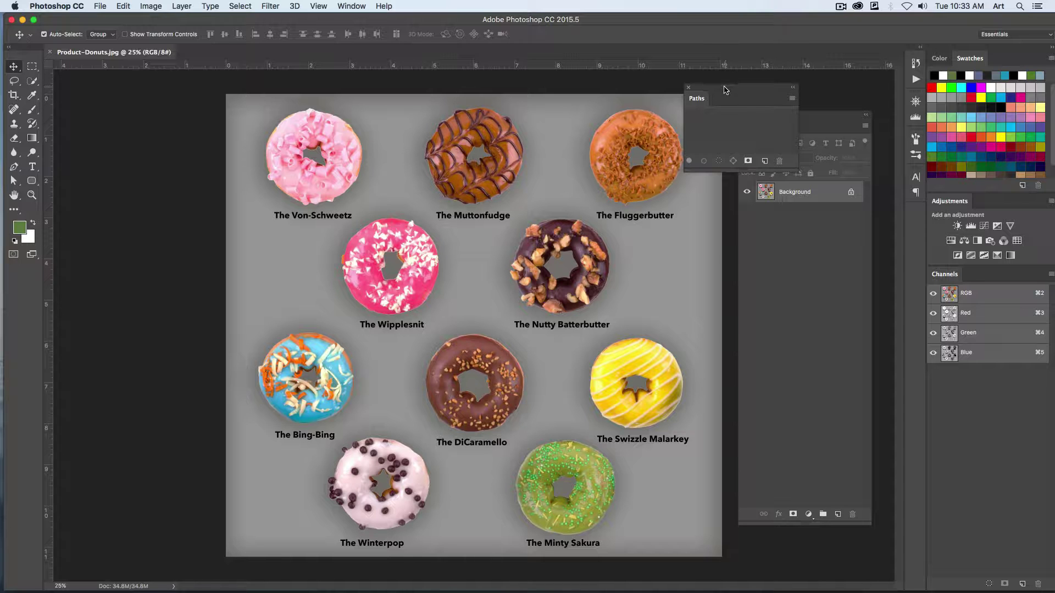
{"action": "left_click_drag", "start_coordinate": [726, 90], "coordinate": [715, 139]}
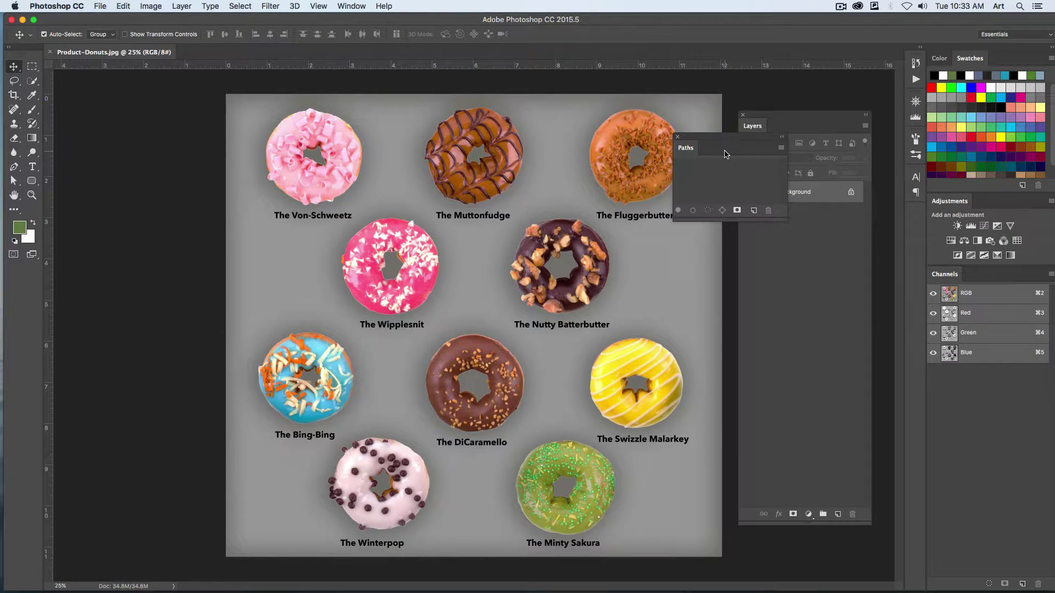
{"action": "left_click_drag", "start_coordinate": [708, 138], "coordinate": [143, 120]}
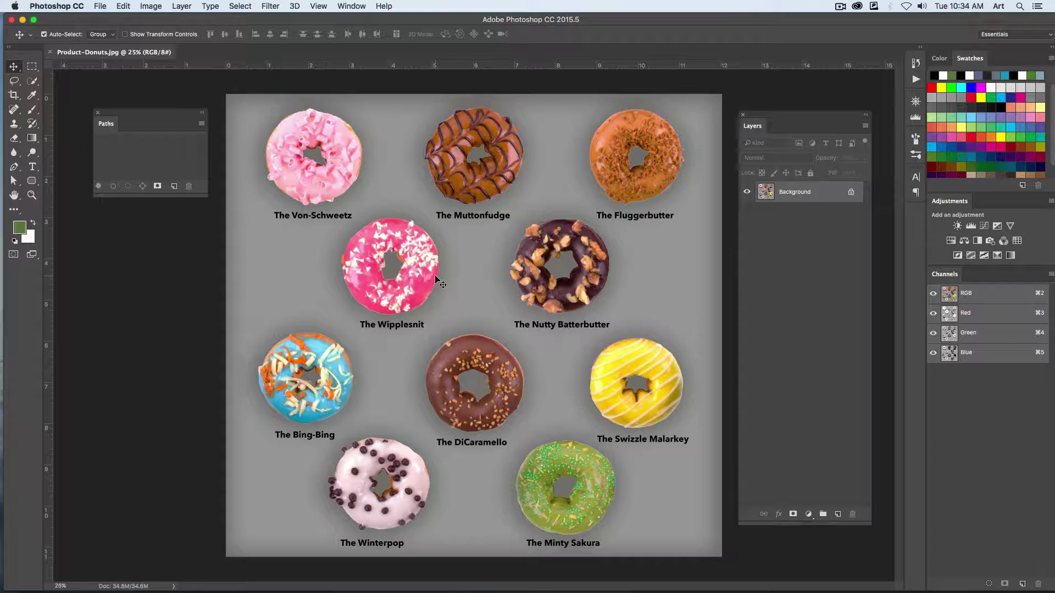
Set up the Quick Selection tool with a 31 px brush and Auto-Enhance for the Von-Schweetz donut
{"action": "key", "text": "super+plus"}
{"action": "key", "text": "super+plus"}
{"action": "key", "text": "super+plus"}
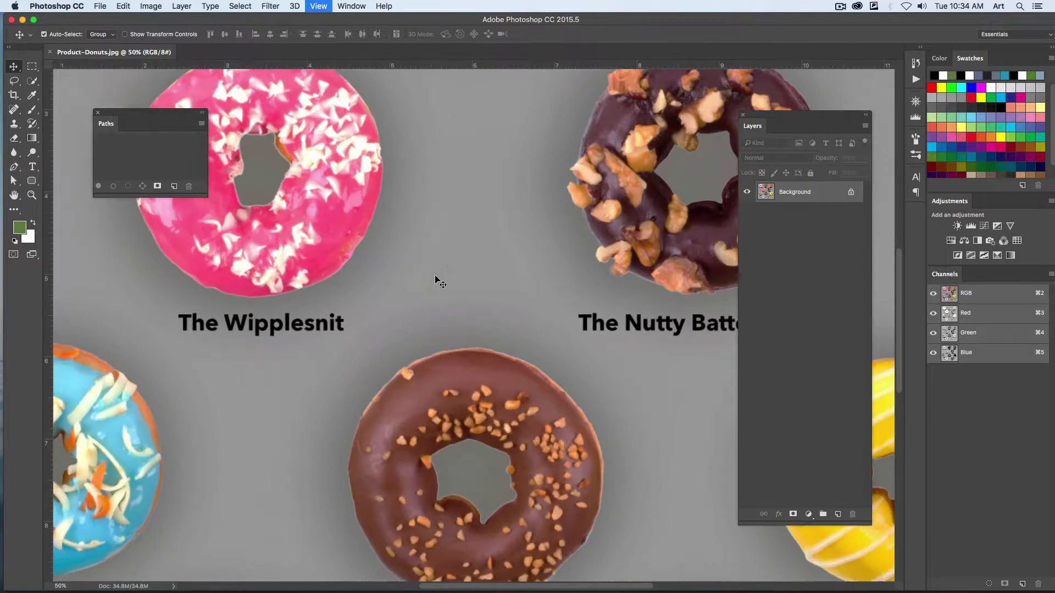
{"action": "left_click_drag", "start_coordinate": [377, 229], "coordinate": [398, 258]}
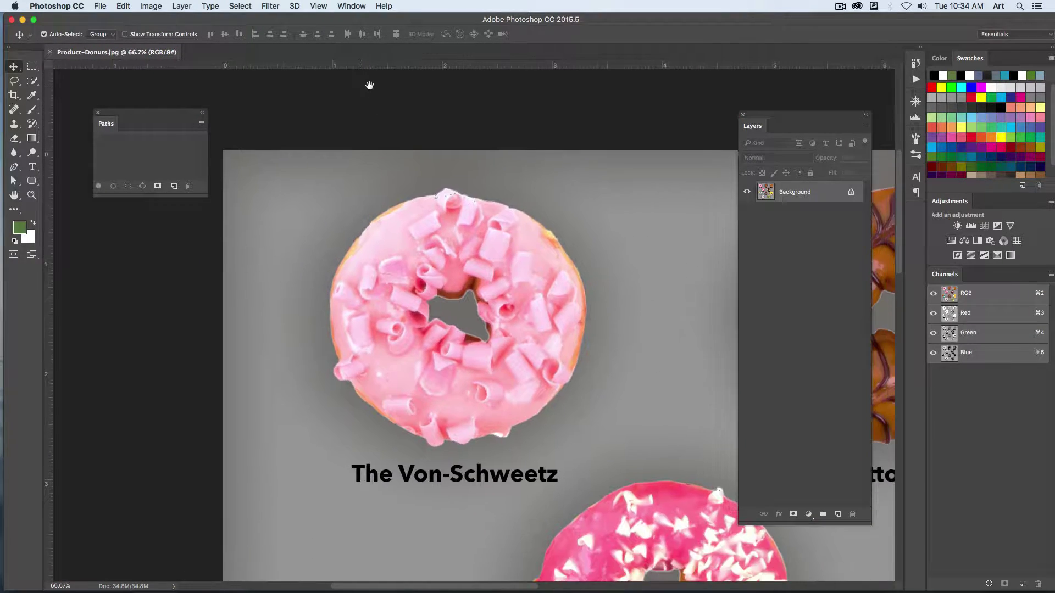
{"action": "key", "text": "super+plus"}
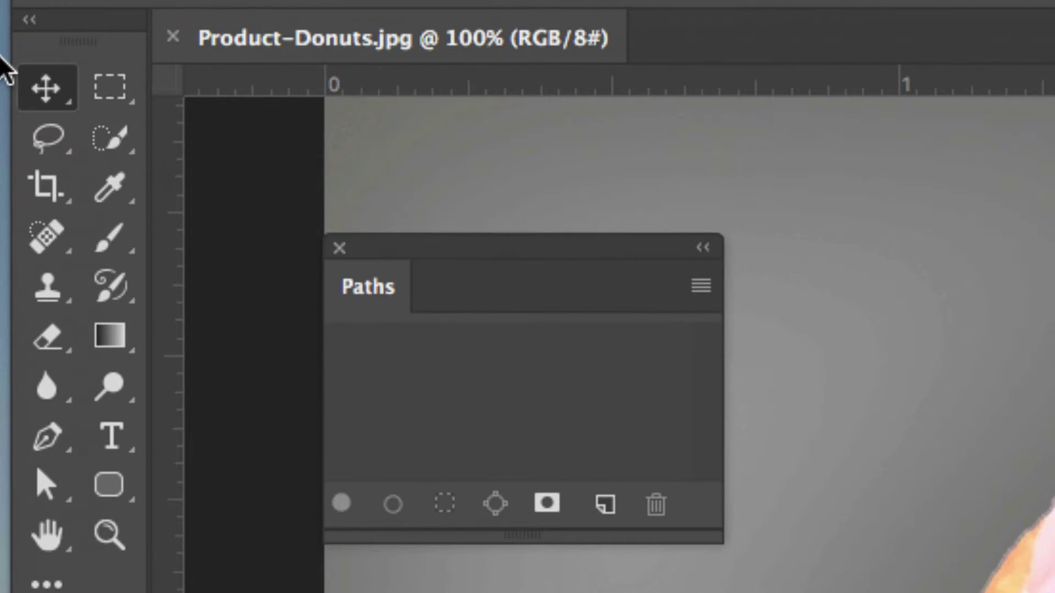
{"action": "left_click", "coordinate": [32, 81]}
{"action": "left_click", "coordinate": [204, 137]}
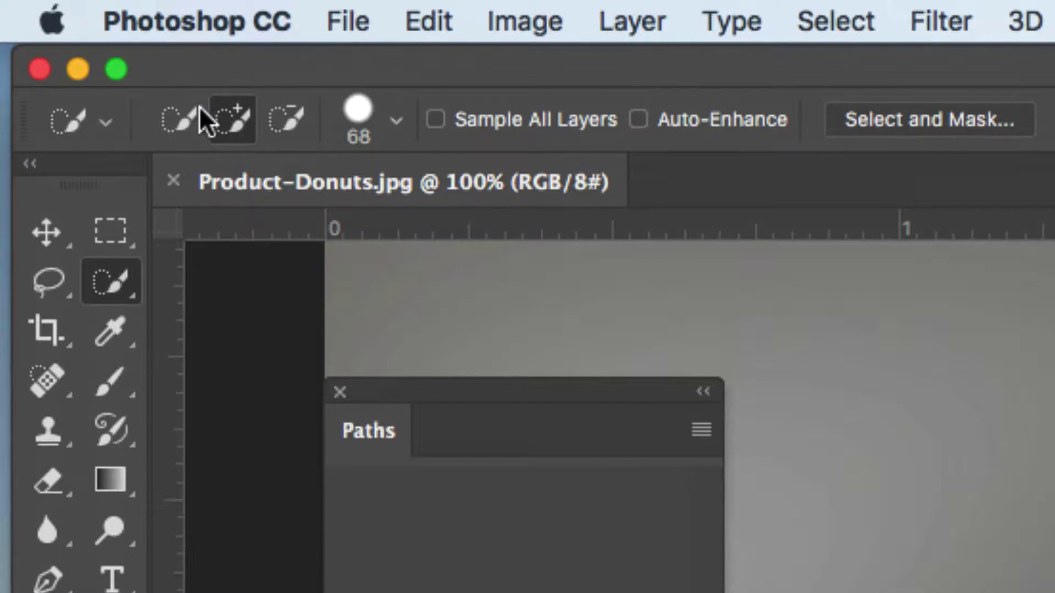
{"action": "left_click", "coordinate": [397, 121]}
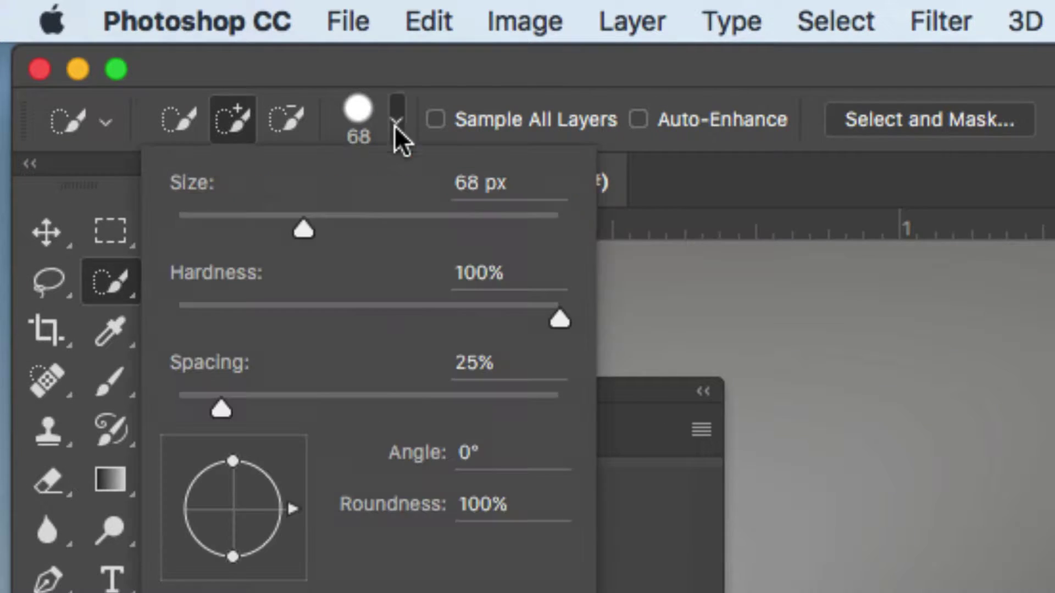
{"action": "left_click_drag", "start_coordinate": [301, 230], "coordinate": [214, 219]}
{"action": "left_click", "coordinate": [483, 96]}
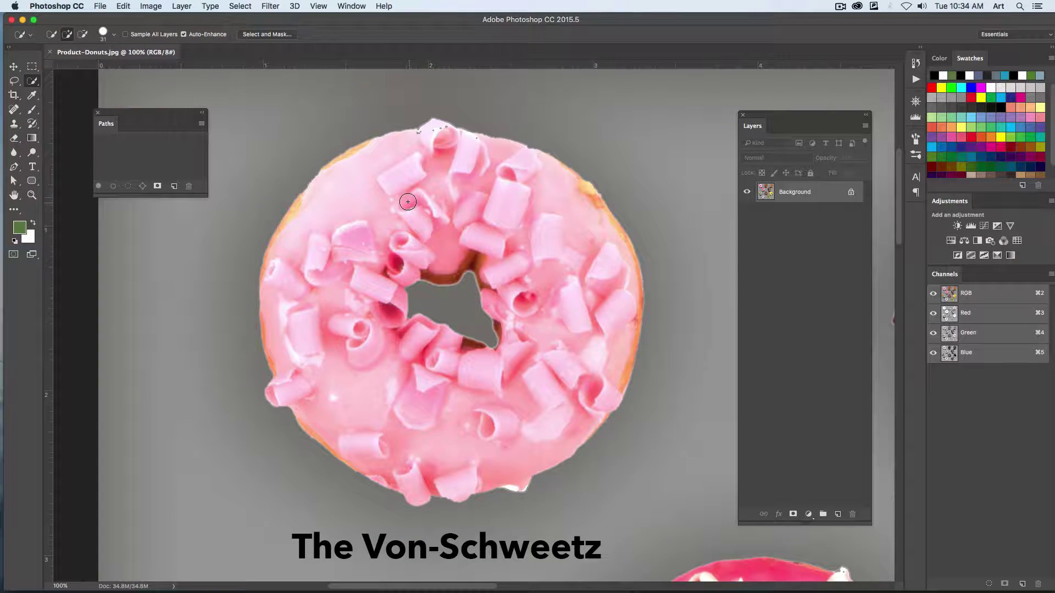
Select the Von-Schweetz donut without its center hole, and add the missed area beside the hole using the Lasso
{"action": "mouse_move", "coordinate": [427, 211]}
{"action": "left_mouse_down"}
{"action": "mouse_move", "coordinate": [370, 217]}
{"action": "mouse_move", "coordinate": [332, 363]}
{"action": "left_mouse_up"}
{"action": "left_click", "coordinate": [465, 307], "text": "alt"}
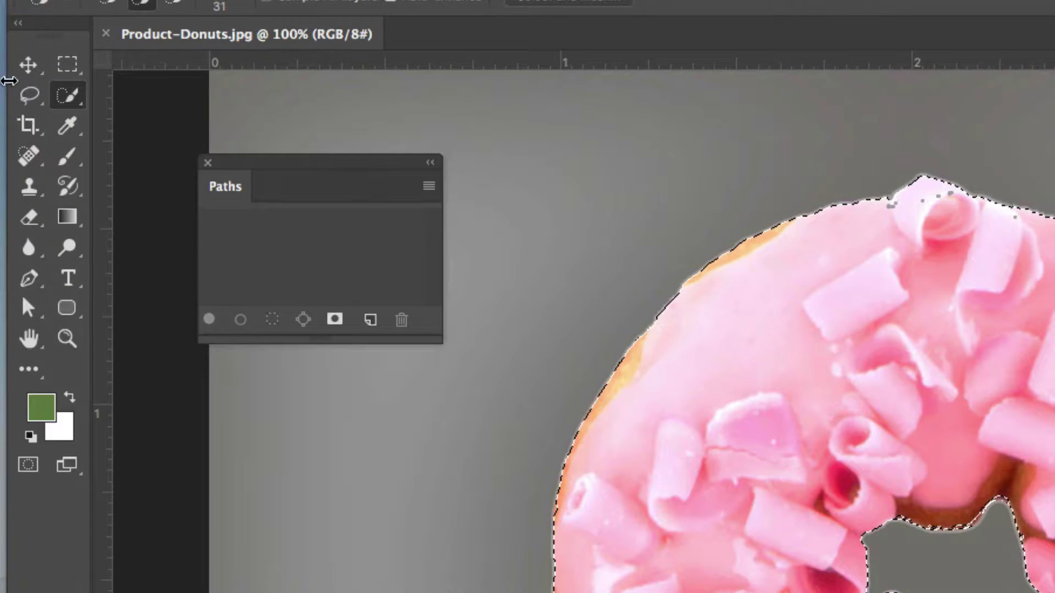
{"action": "left_click", "coordinate": [15, 82]}
{"action": "left_click", "coordinate": [59, 80]}
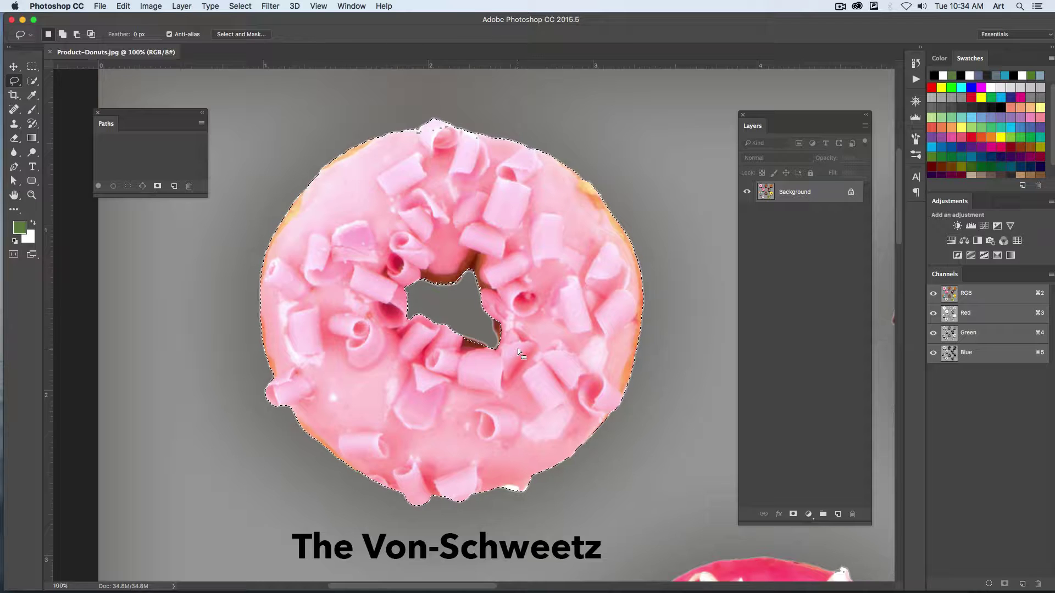
{"action": "key", "text": "shift"}
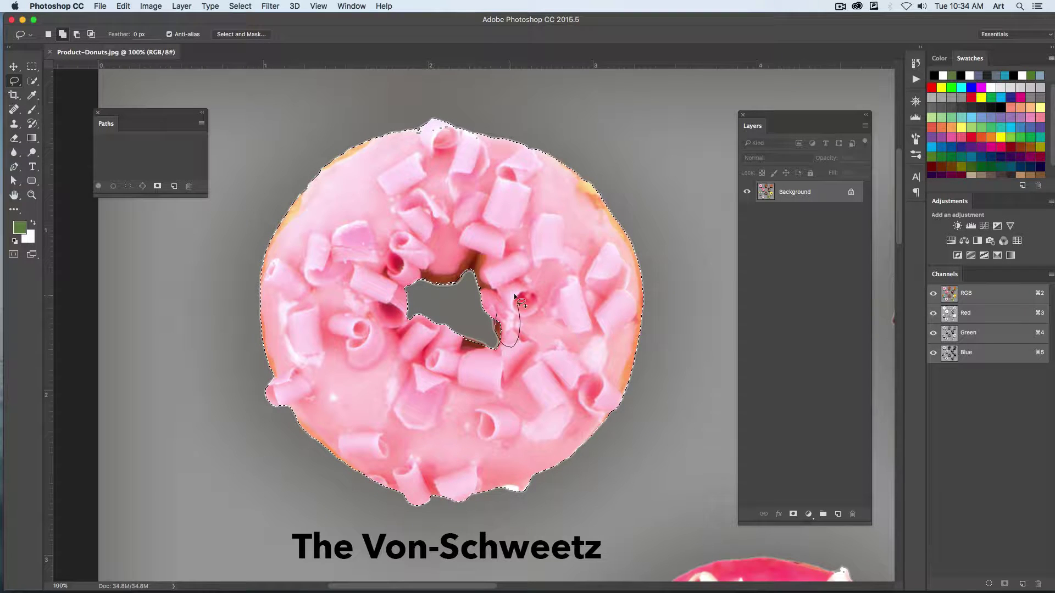
{"action": "left_click_drag", "start_coordinate": [516, 299], "coordinate": [534, 301]}
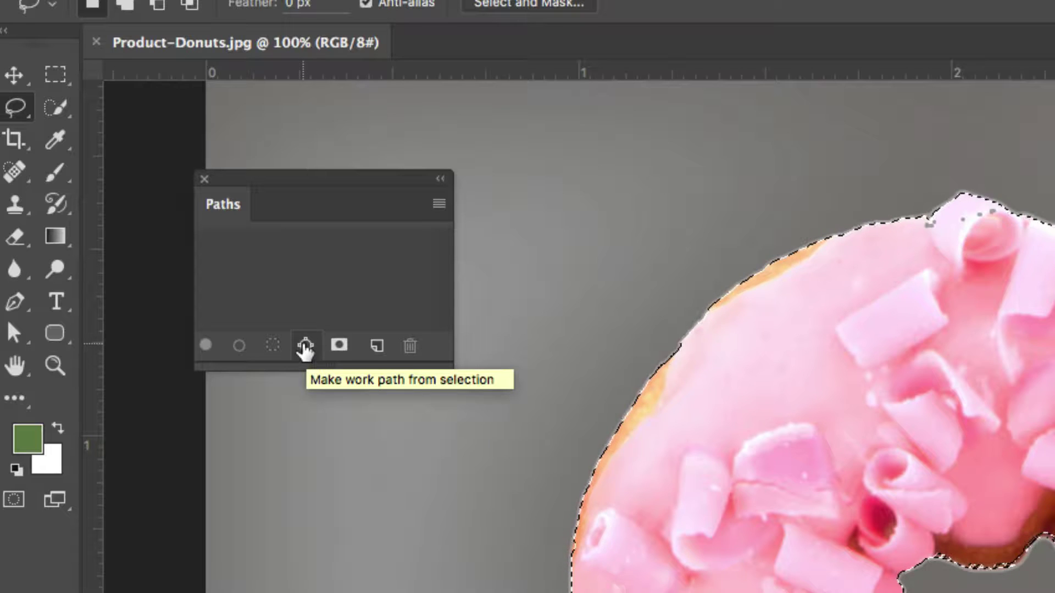
Convert the donut selection to a work path, save it as "The VonSchweets", and enlarge the paths list
{"action": "left_click", "coordinate": [305, 347]}
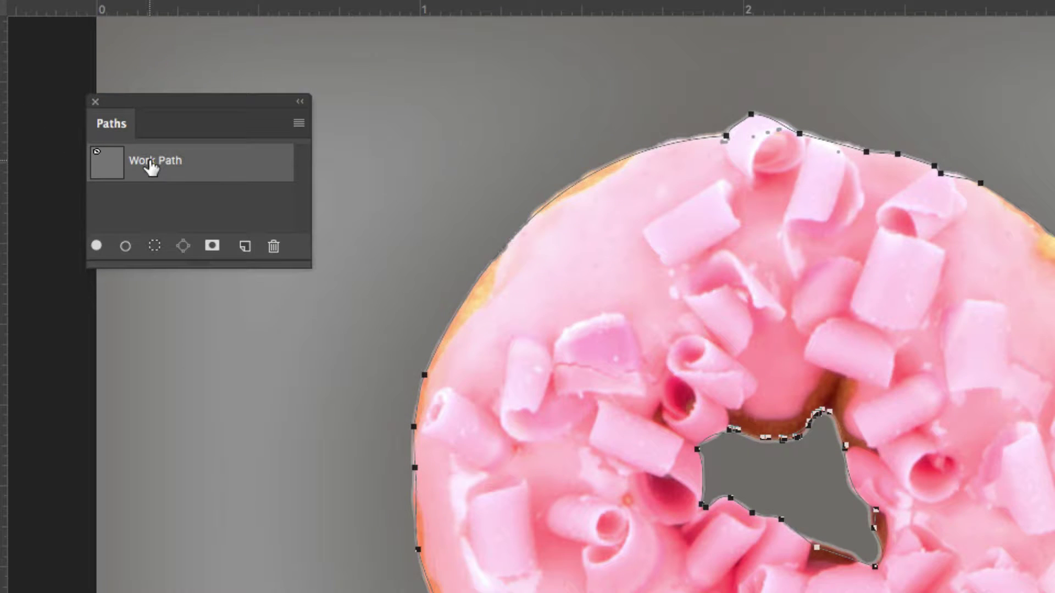
{"action": "double_click", "coordinate": [126, 143]}
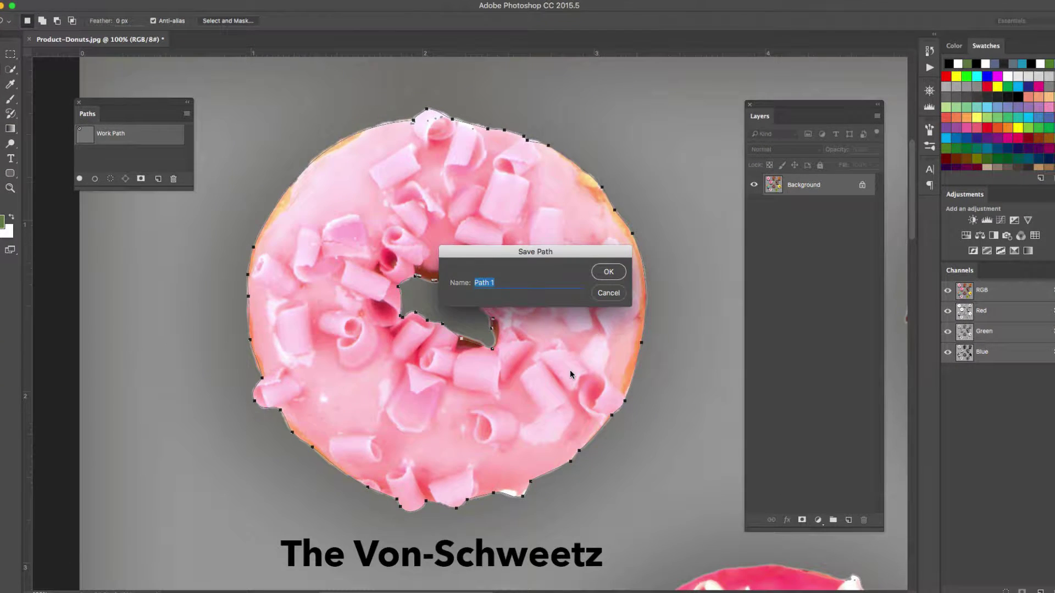
{"action": "type", "text": "The VonSchweets"}
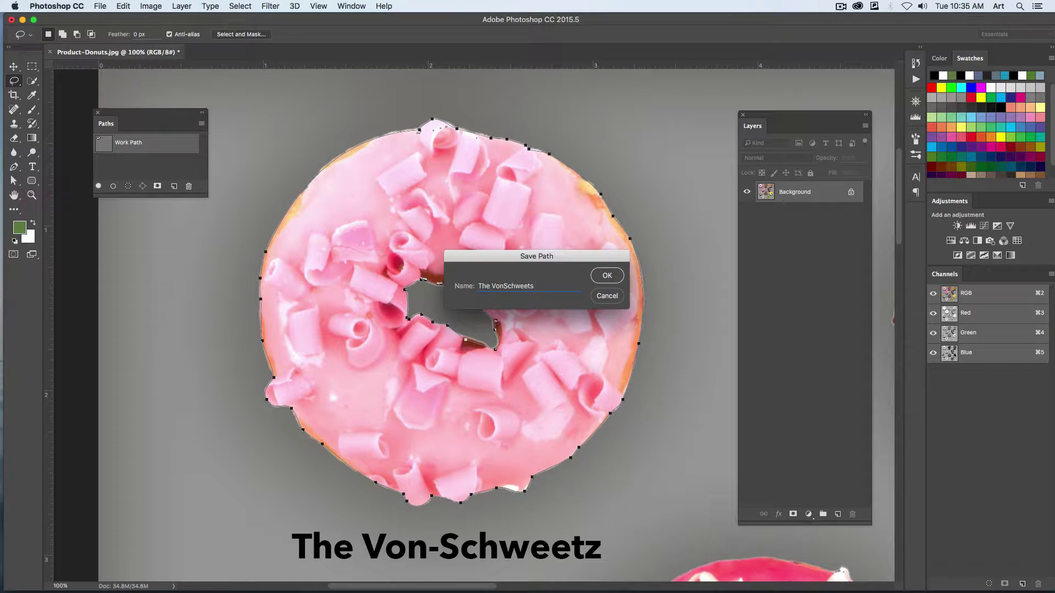
{"action": "key", "text": "Return"}
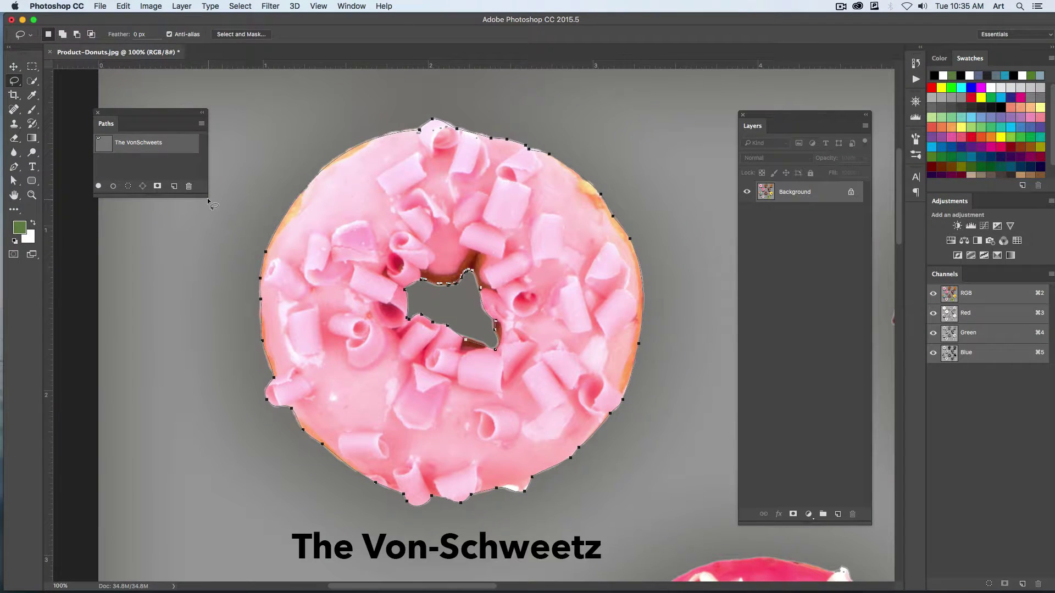
{"action": "left_click_drag", "start_coordinate": [203, 196], "coordinate": [205, 285]}
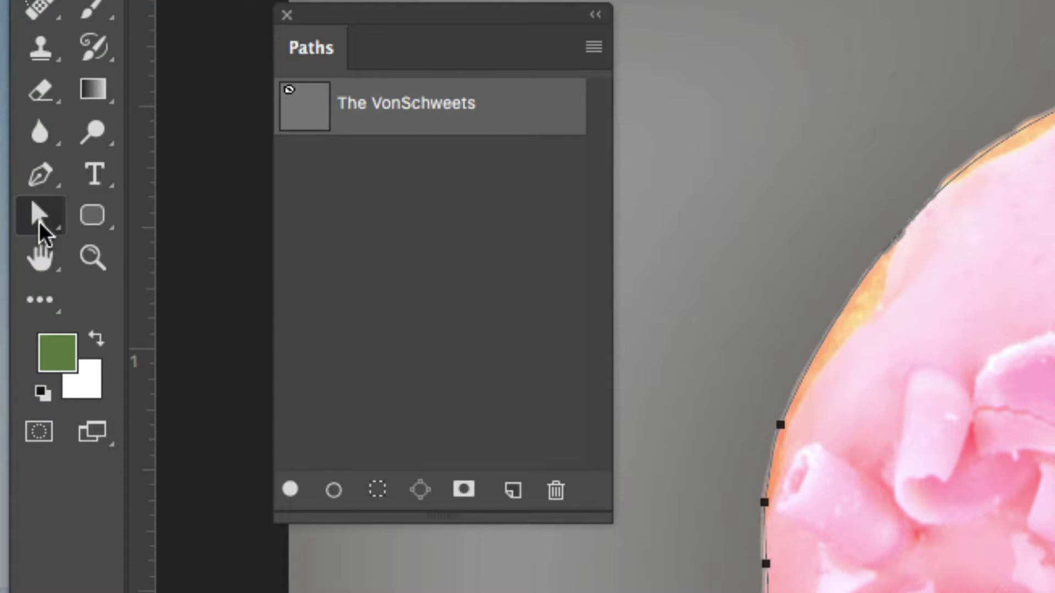
Adjust the anchor point near the upper edge of the Von-Schweetz path with the Direct Selection Tool
{"action": "left_click", "coordinate": [40, 230]}
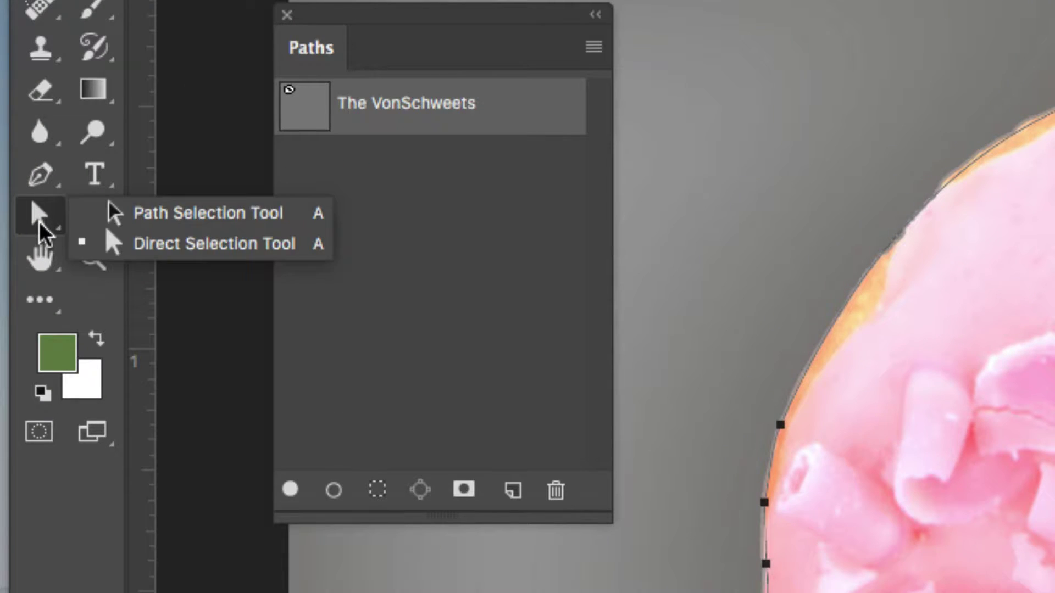
{"action": "left_click", "coordinate": [165, 254]}
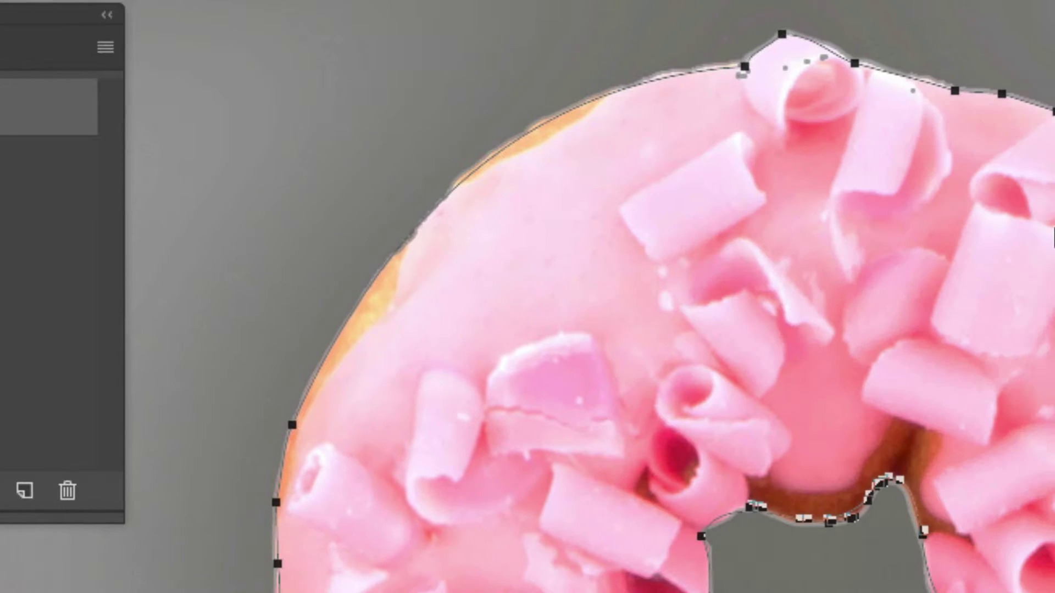
{"action": "left_click", "coordinate": [737, 67]}
{"action": "mouse_move", "coordinate": [738, 67]}
{"action": "left_mouse_down"}
{"action": "mouse_move", "coordinate": [724, 67]}
{"action": "mouse_move", "coordinate": [733, 68]}
{"action": "left_mouse_up"}
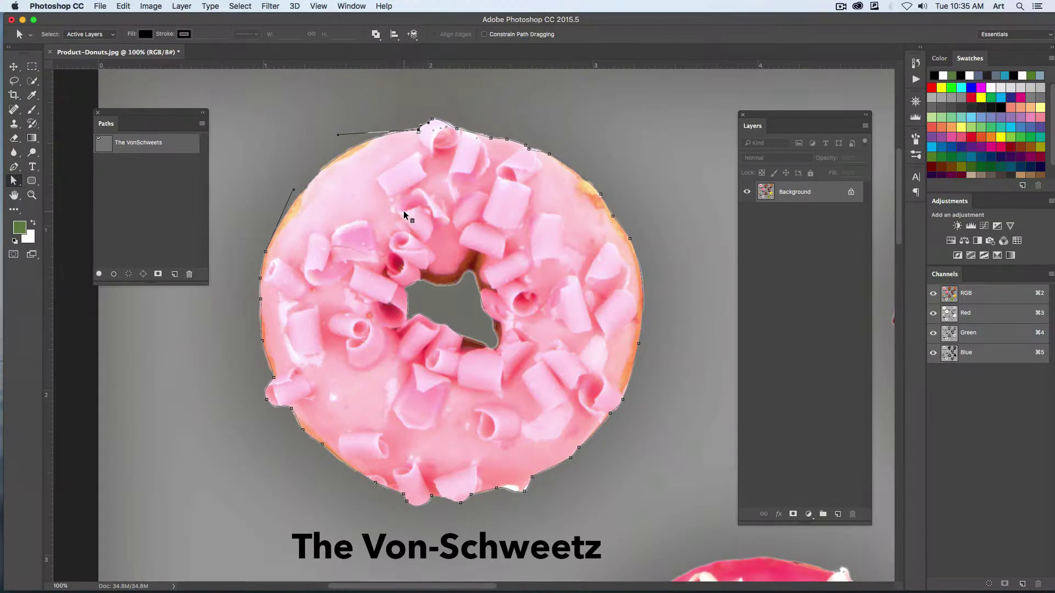
Select the Muttonfudge donut with the Quick Selection tool, subtracting its center hole from the selection
{"action": "left_click", "coordinate": [13, 67]}
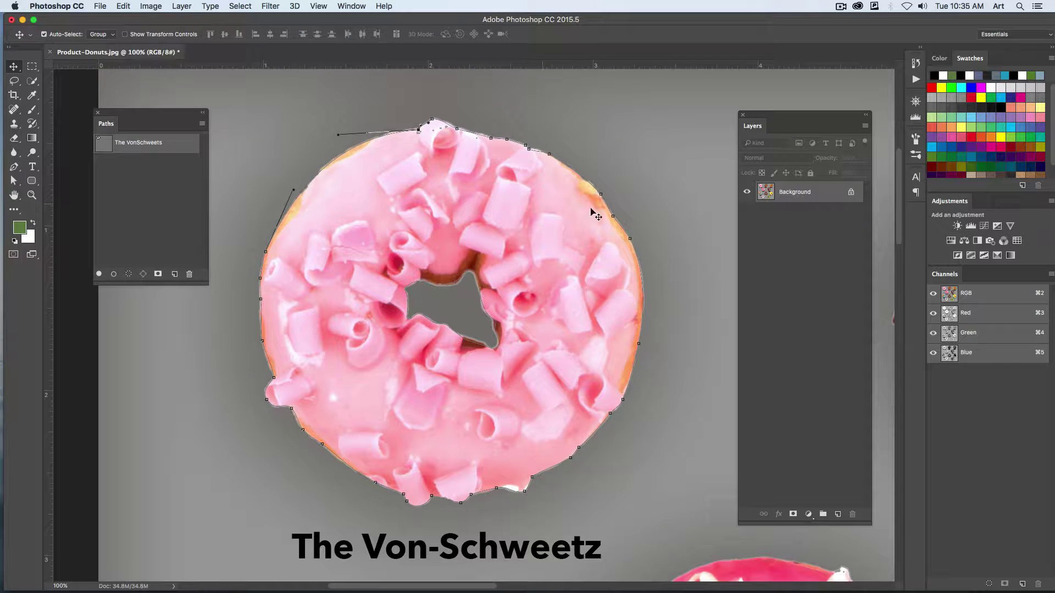
{"action": "scroll", "coordinate": [596, 216], "scroll_direction": "right", "scroll_amount": 20}
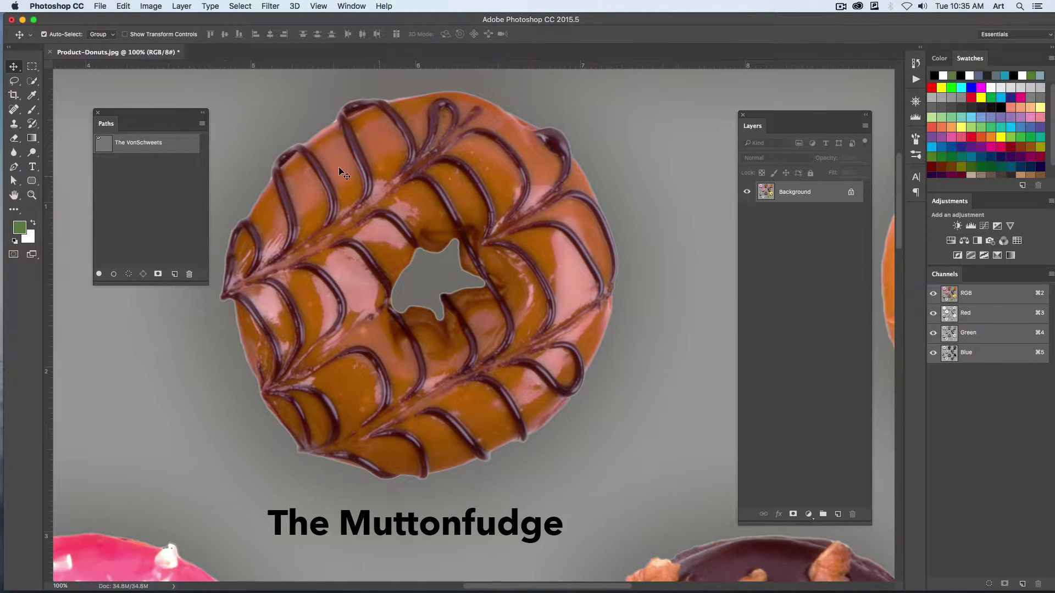
{"action": "left_click", "coordinate": [32, 81]}
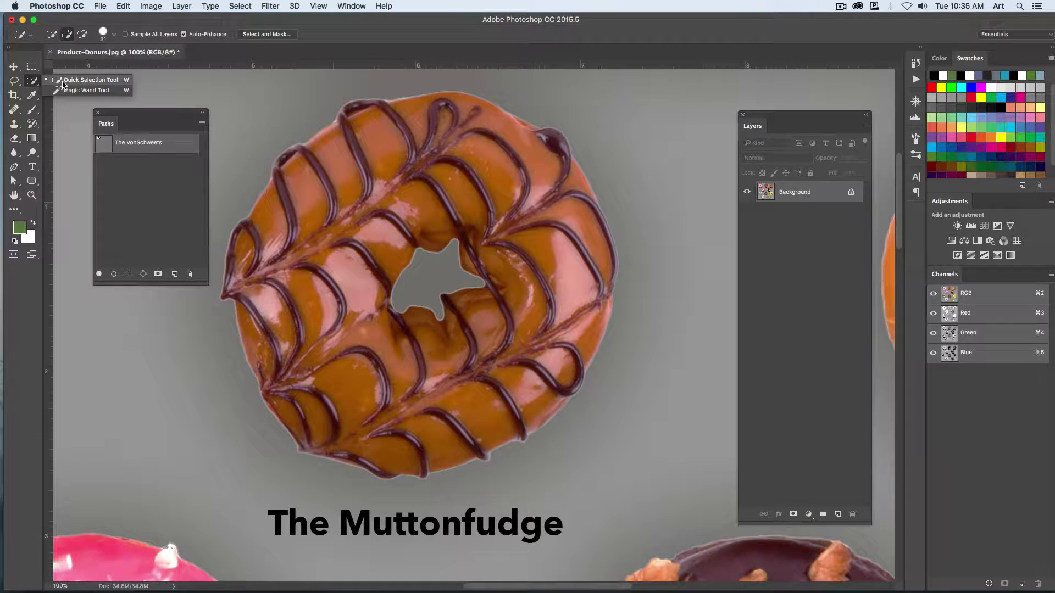
{"action": "mouse_move", "coordinate": [313, 197]}
{"action": "left_mouse_down"}
{"action": "mouse_move", "coordinate": [366, 370]}
{"action": "mouse_move", "coordinate": [479, 368]}
{"action": "mouse_move", "coordinate": [519, 246]}
{"action": "mouse_move", "coordinate": [442, 201]}
{"action": "mouse_move", "coordinate": [497, 160]}
{"action": "mouse_move", "coordinate": [564, 196]}
{"action": "mouse_move", "coordinate": [587, 292]}
{"action": "mouse_move", "coordinate": [560, 369]}
{"action": "mouse_move", "coordinate": [524, 419]}
{"action": "mouse_move", "coordinate": [551, 406]}
{"action": "mouse_move", "coordinate": [491, 440]}
{"action": "mouse_move", "coordinate": [652, 423]}
{"action": "mouse_move", "coordinate": [325, 438]}
{"action": "mouse_move", "coordinate": [235, 235]}
{"action": "mouse_move", "coordinate": [249, 242]}
{"action": "mouse_move", "coordinate": [243, 278]}
{"action": "mouse_move", "coordinate": [264, 362]}
{"action": "mouse_move", "coordinate": [233, 288]}
{"action": "left_mouse_up"}
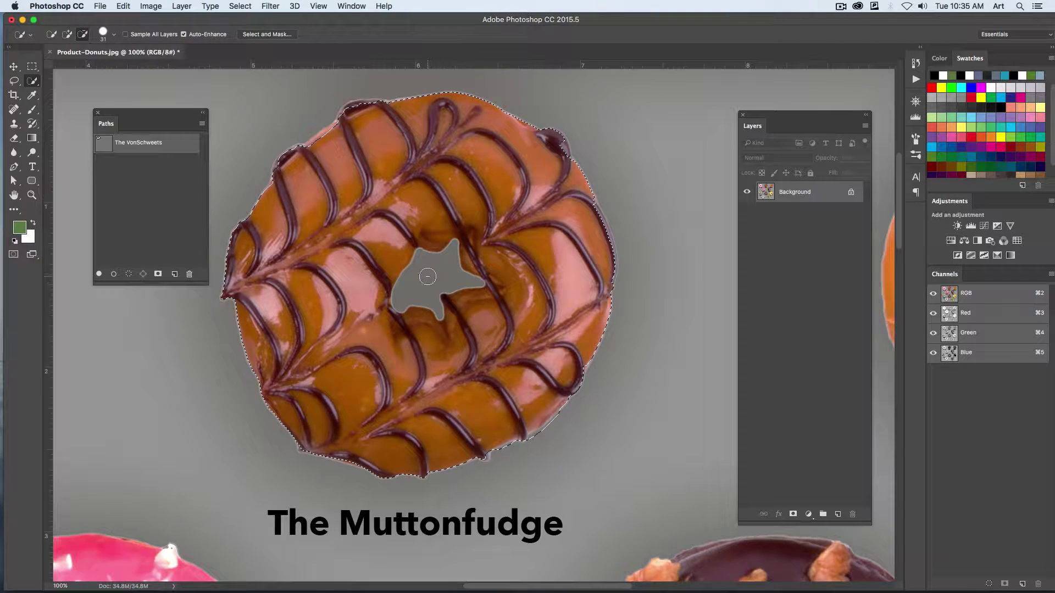
{"action": "left_click", "coordinate": [434, 279], "text": "alt"}
{"action": "left_click_drag", "start_coordinate": [388, 275], "coordinate": [391, 322]}
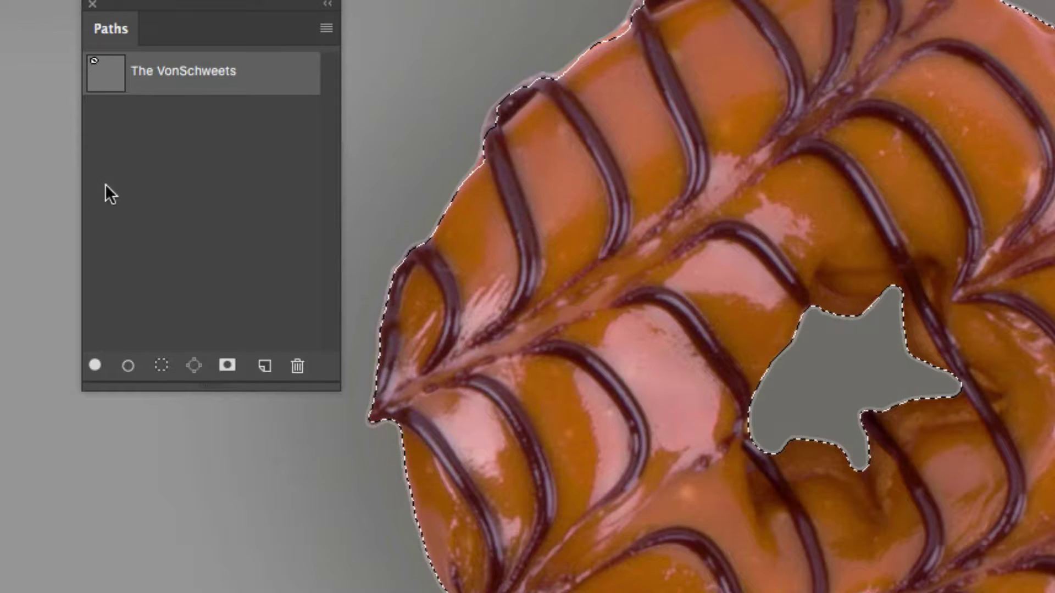
Convert the donut selection to a work path and save it as "The Muttonfudge"
{"action": "left_click", "coordinate": [194, 367]}
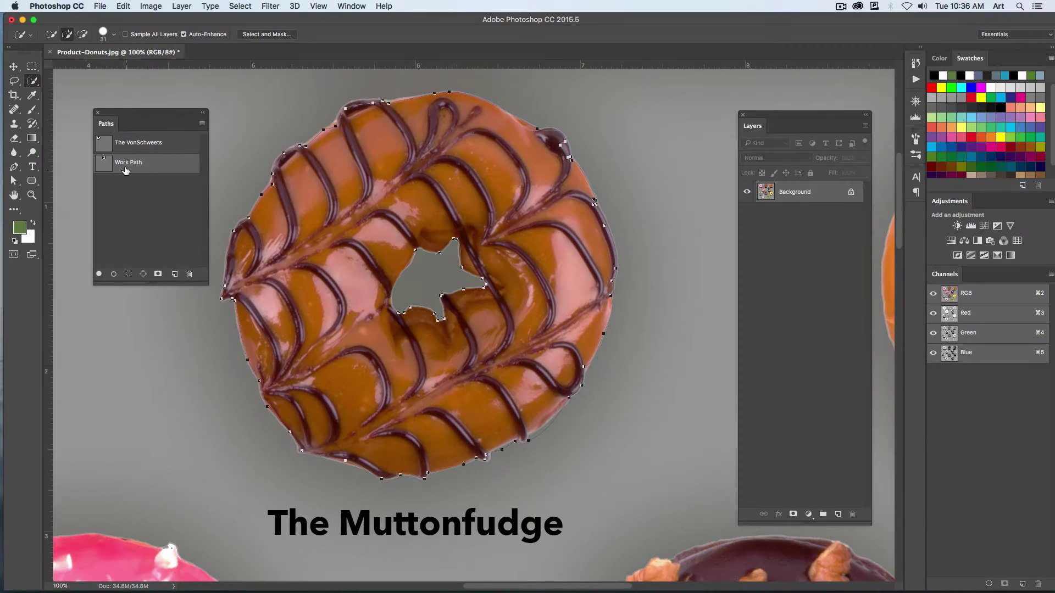
{"action": "double_click", "coordinate": [160, 127]}
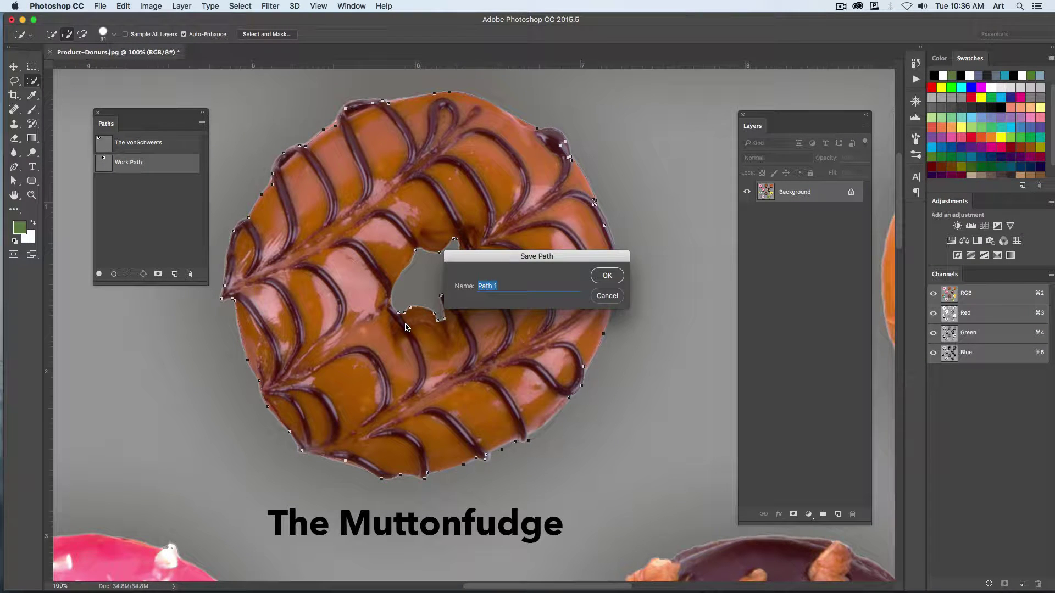
{"action": "type", "text": "The Muttonfudge"}
{"action": "key", "text": "Return"}
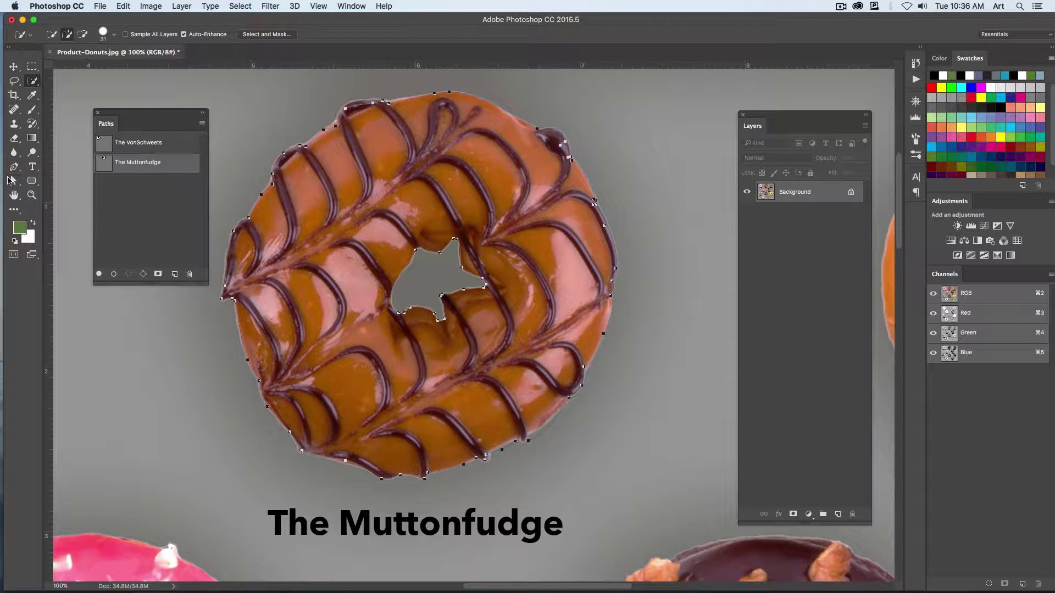
Adjust the Muttonfudge path with the Direct Selection Tool around the chocolate bump at the donut's upper-right edge
{"action": "left_click", "coordinate": [11, 181]}
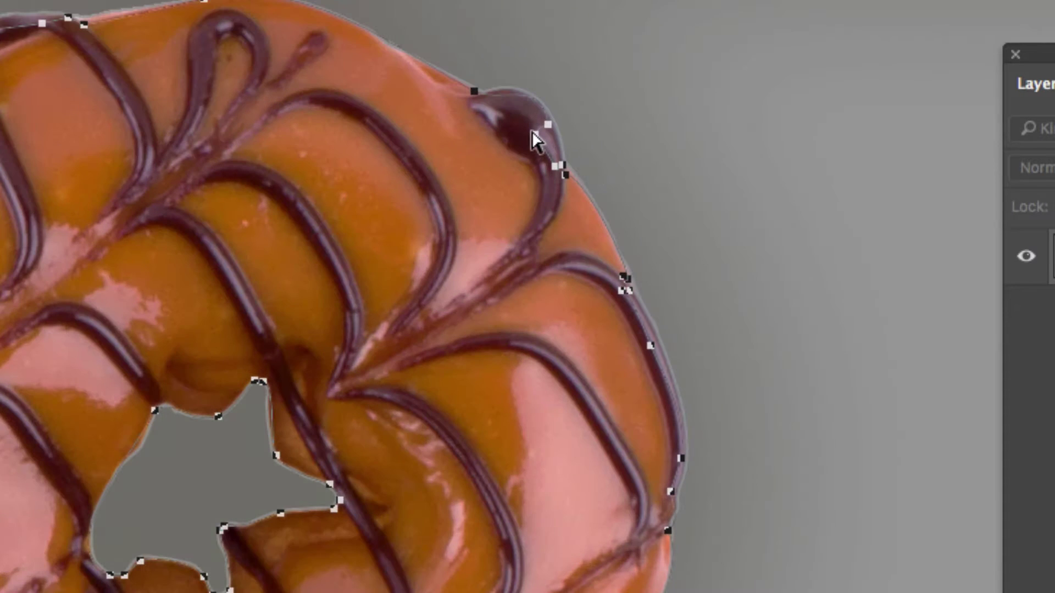
{"action": "left_click", "coordinate": [559, 146]}
{"action": "left_click_drag", "start_coordinate": [535, 137], "coordinate": [552, 111]}
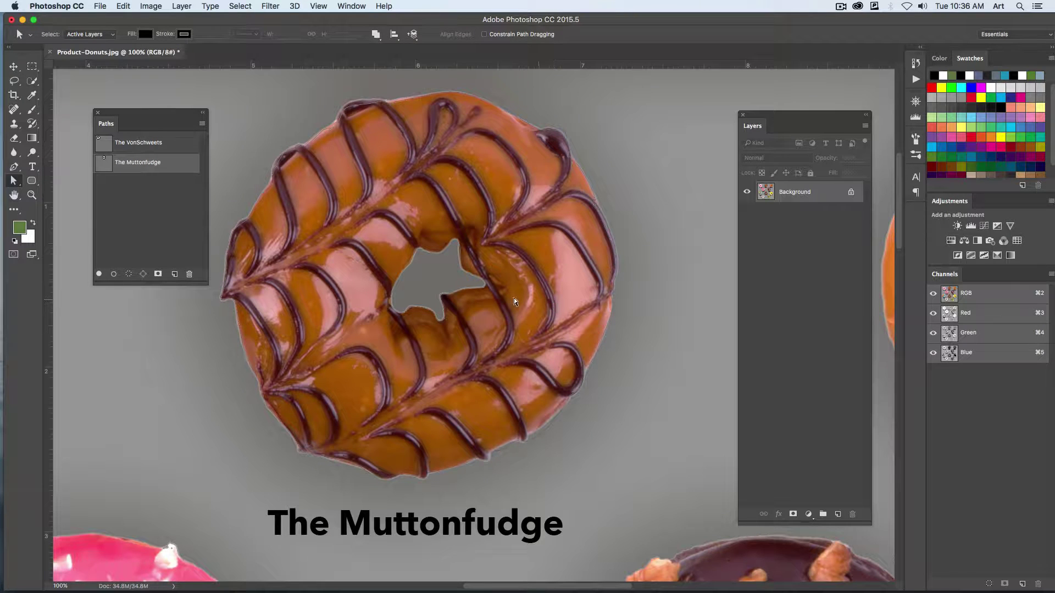
Fit the whole donut image in view and enlarge the paths list to show every donut's path
{"action": "key", "text": "super+0"}
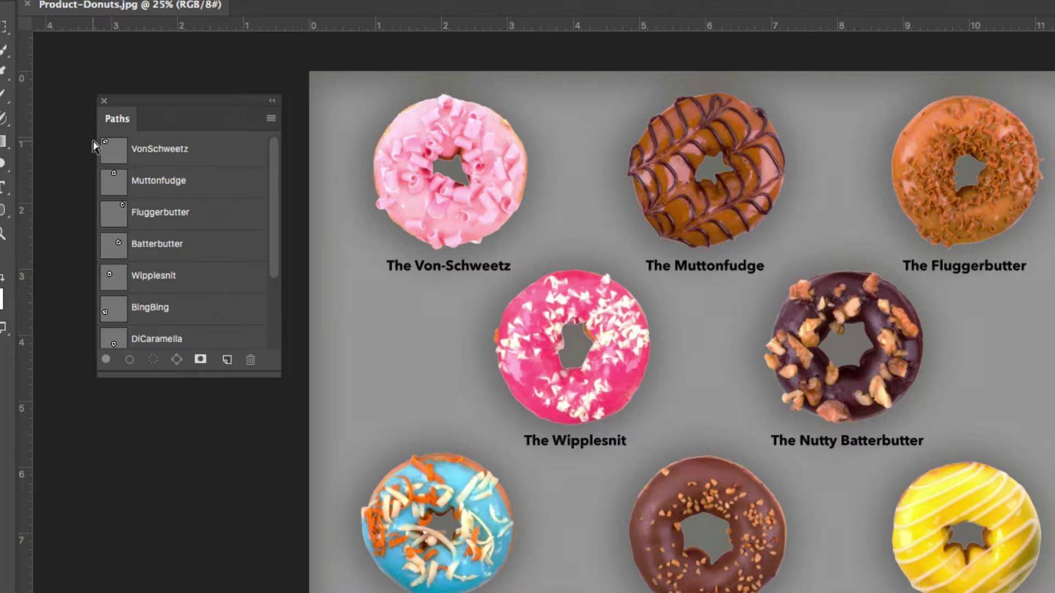
{"action": "left_click_drag", "start_coordinate": [273, 374], "coordinate": [272, 532]}
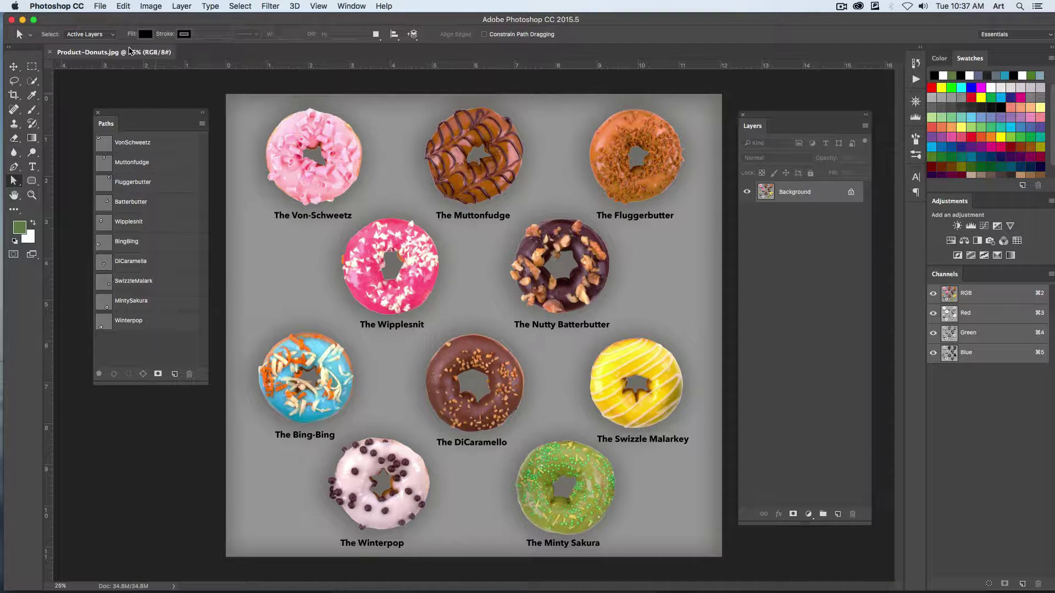
Call up Save As for Product-Donuts.jpg and close the document
{"action": "left_click", "coordinate": [101, 6]}
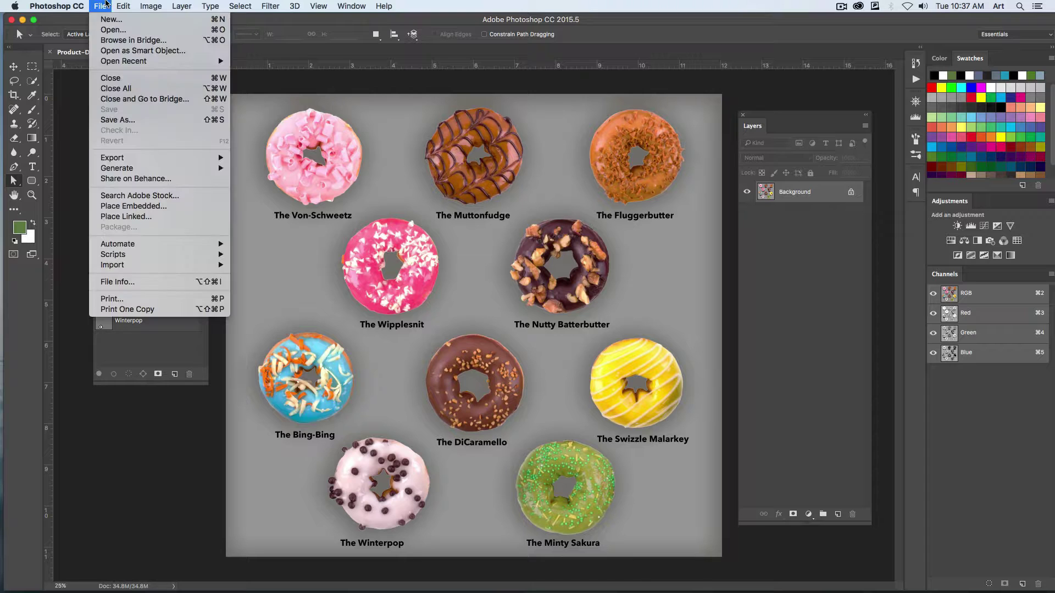
{"action": "left_click", "coordinate": [162, 120]}
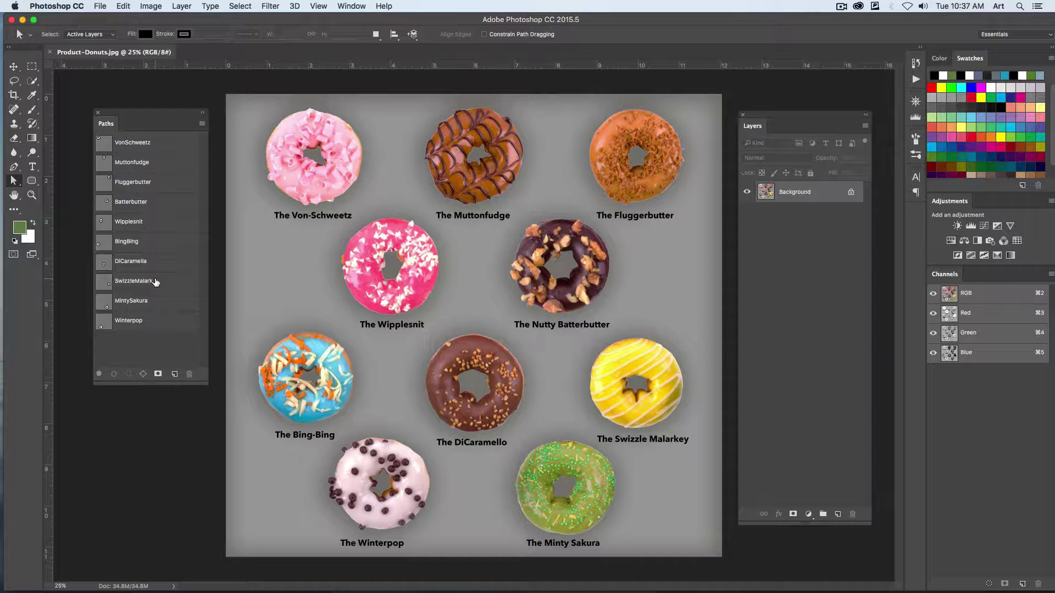
{"action": "key", "text": "super+w"}
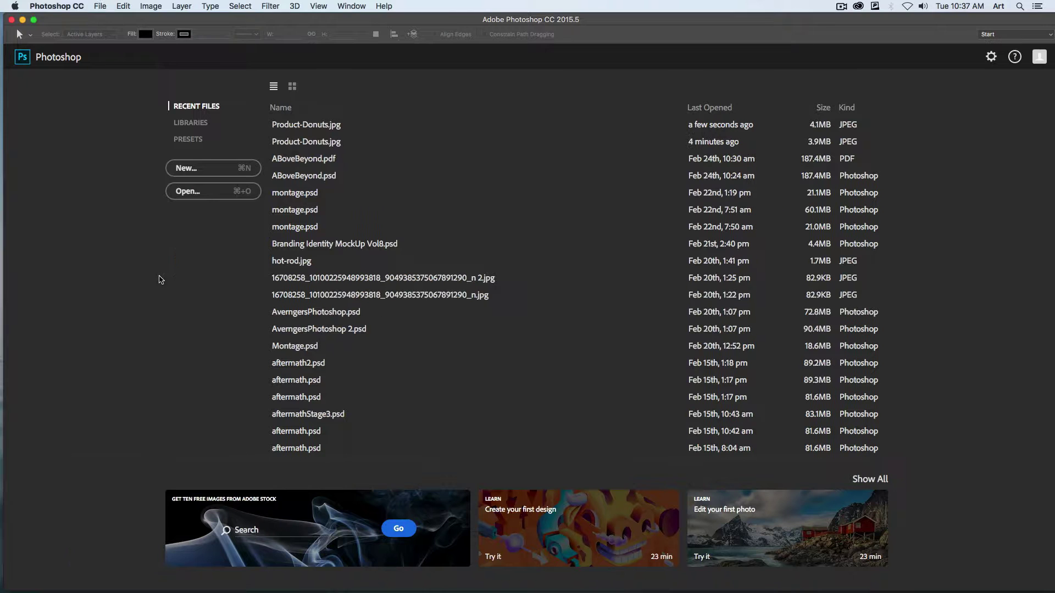
Minimize Photoshop, switch to InDesign, and minimize the IveysExampleBrochure.indd window
{"action": "left_click", "coordinate": [22, 20]}
{"action": "left_click", "coordinate": [177, 78]}
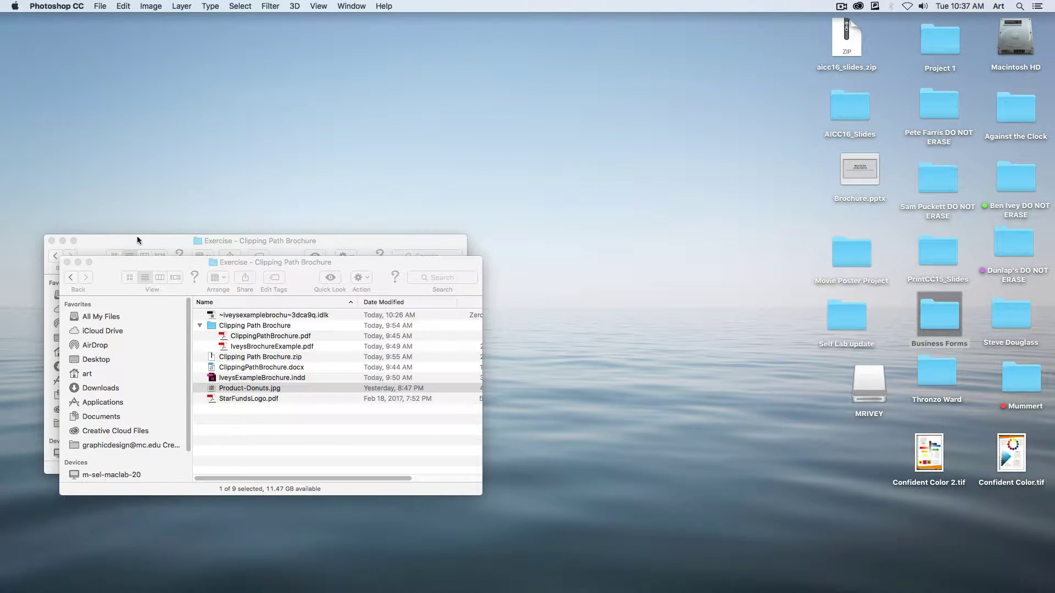
{"action": "left_click", "coordinate": [950, 578]}
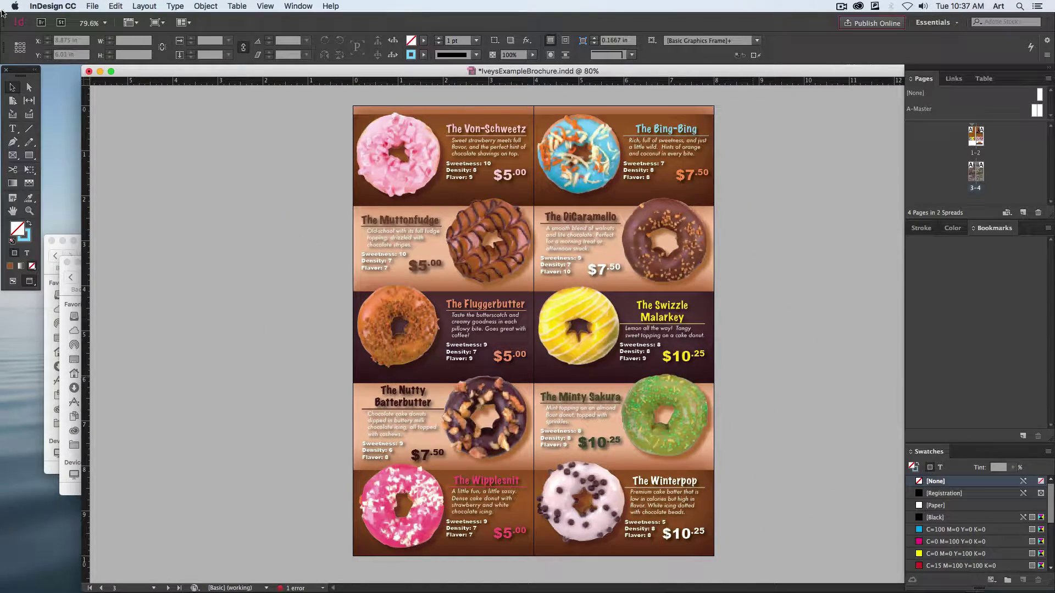
{"action": "left_click", "coordinate": [99, 71]}
Start a new print document with 4 pages and a custom page size of 4 in wide by 10 in high
{"action": "left_click", "coordinate": [93, 6]}
{"action": "mouse_move", "coordinate": [96, 20]}
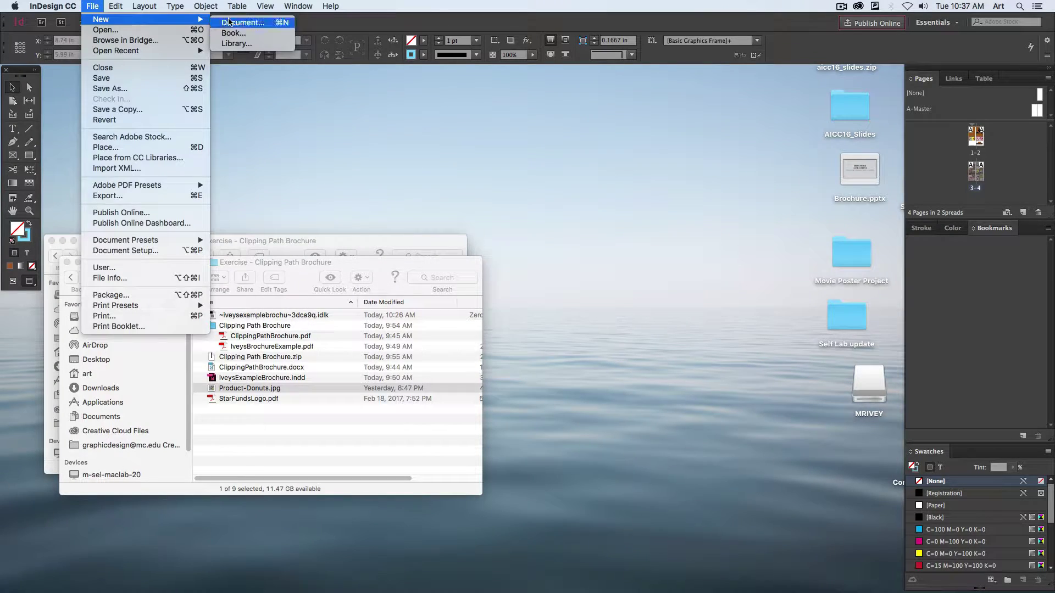
{"action": "left_click", "coordinate": [236, 22]}
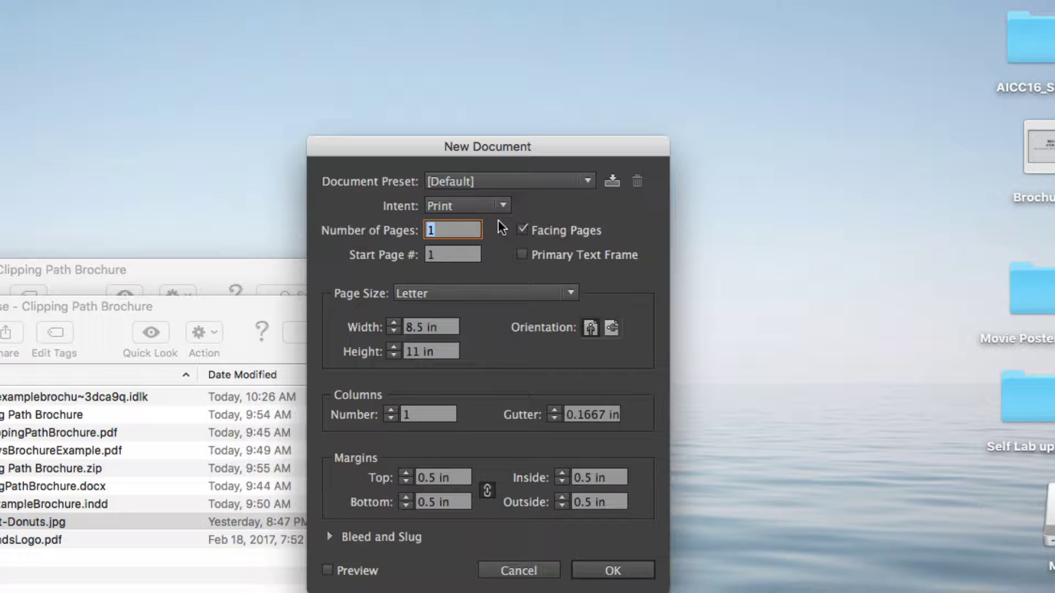
{"action": "type", "text": "4"}
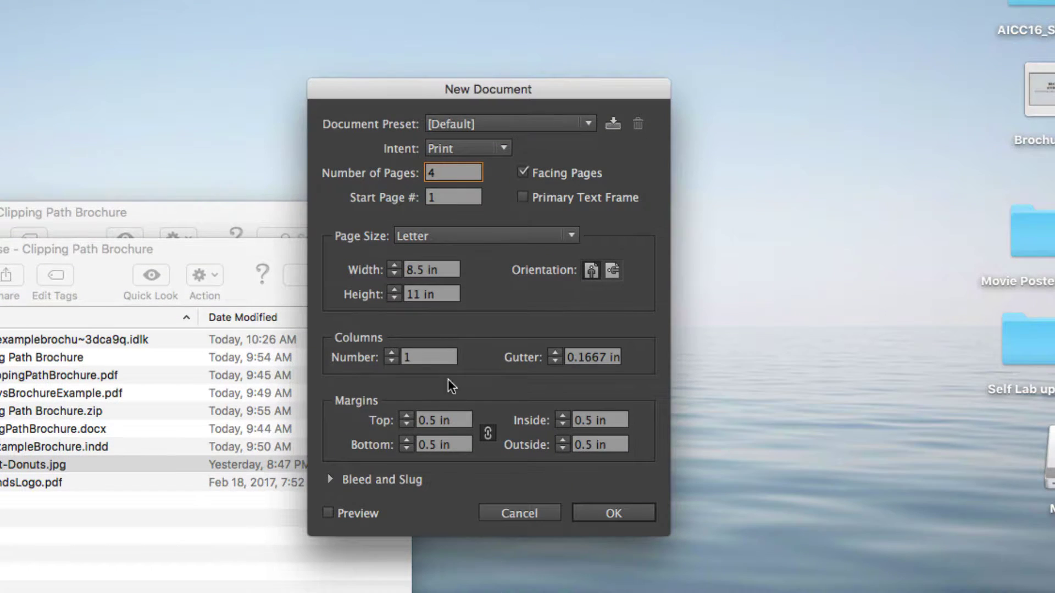
{"action": "left_click", "coordinate": [441, 270]}
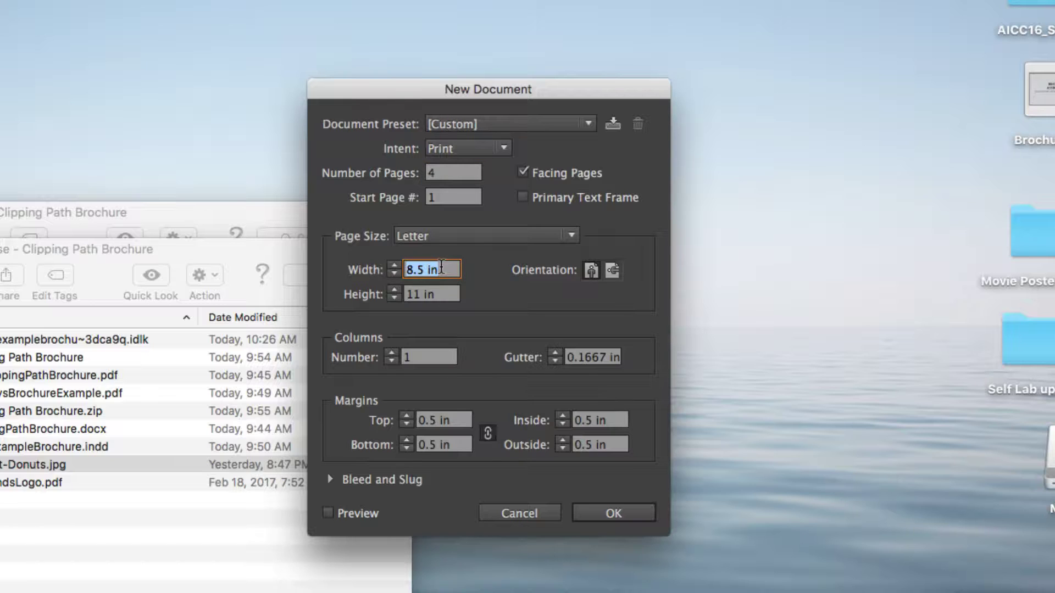
{"action": "type", "text": "4"}
{"action": "key", "text": "Tab"}
{"action": "type", "text": "1"}
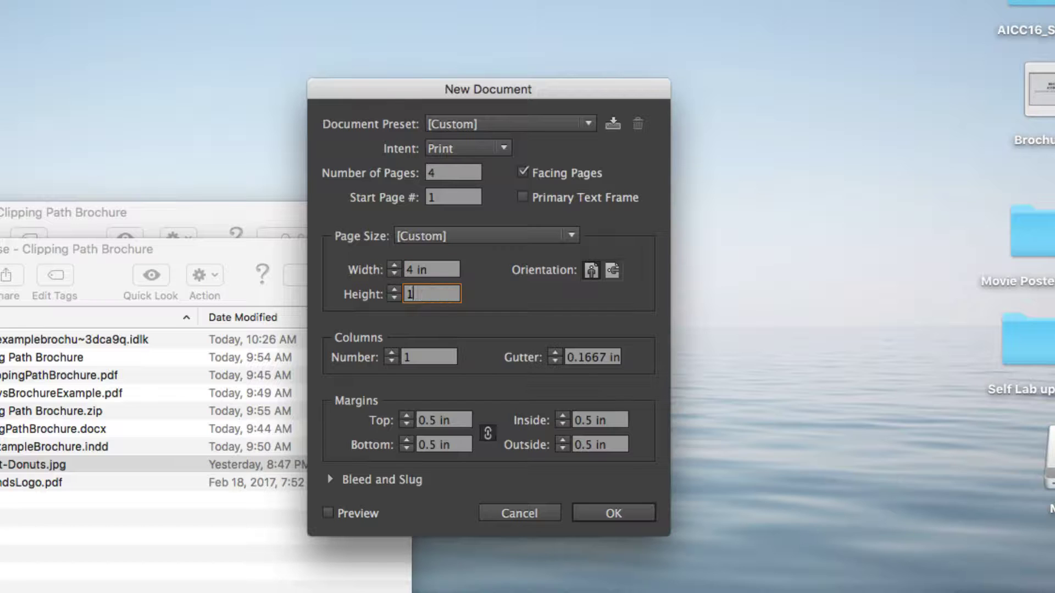
{"action": "type", "text": "0"}
Set all four page margins to 0.125 in and move the New Document dialog higher
{"action": "double_click", "coordinate": [427, 421]}
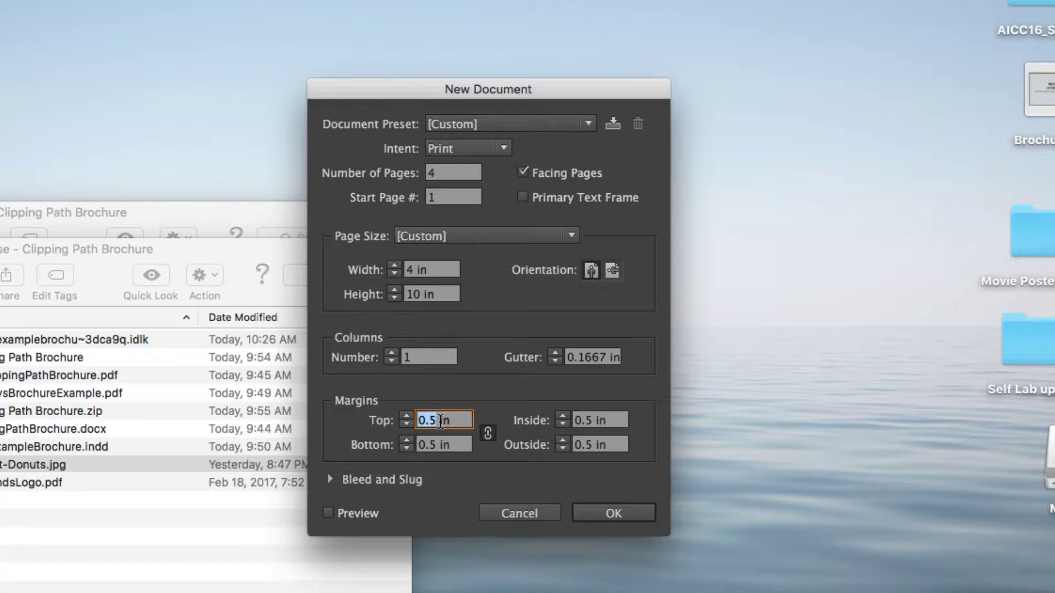
{"action": "type", "text": "0.125"}
{"action": "key", "text": "Tab"}
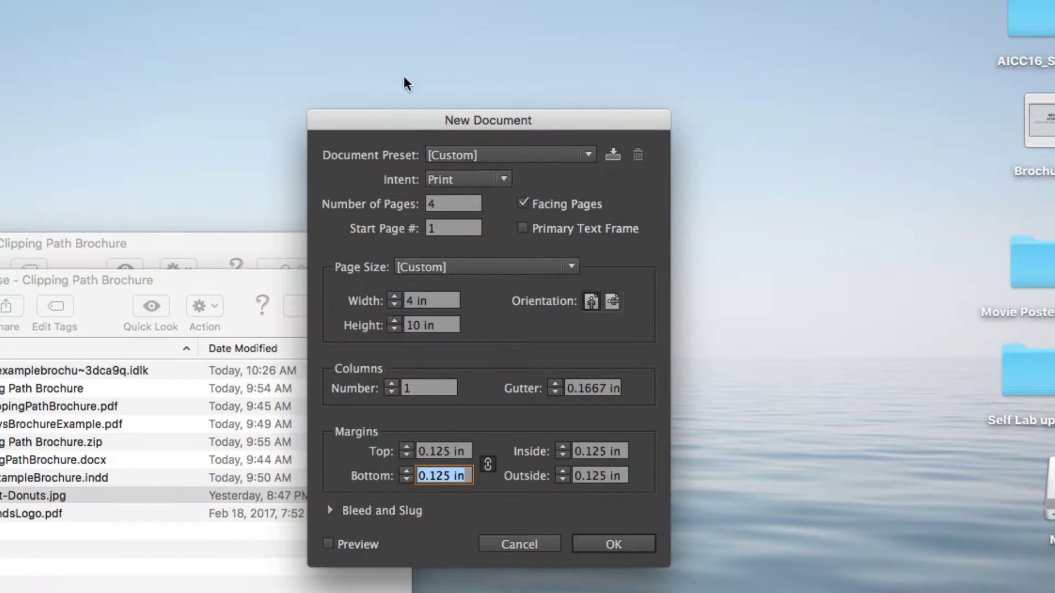
{"action": "left_click_drag", "start_coordinate": [387, 95], "coordinate": [391, 2]}
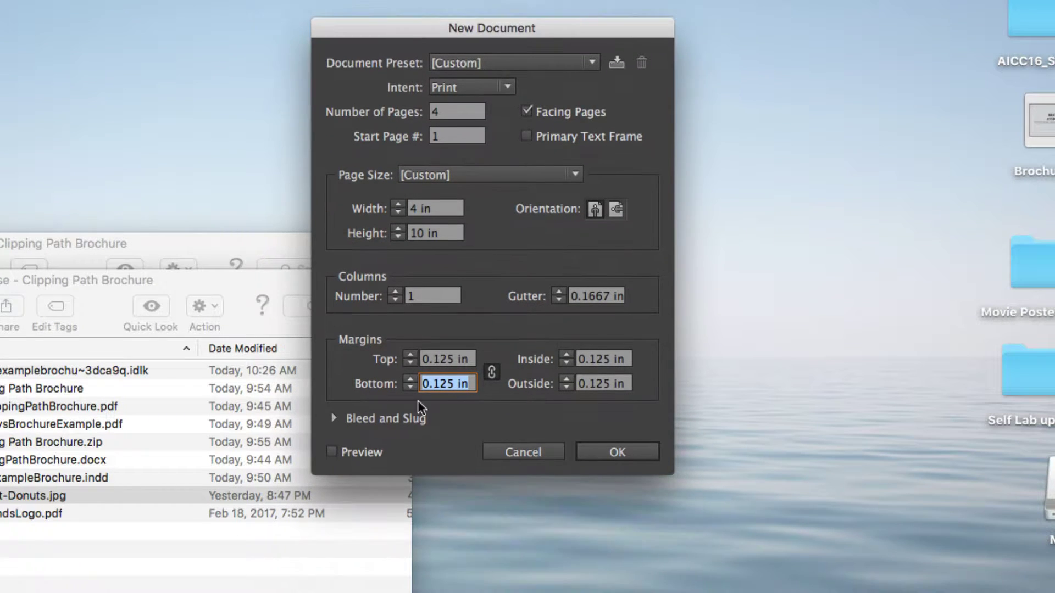
Set a 0.125 in bleed on all sides and create the document
{"action": "left_click", "coordinate": [336, 370]}
{"action": "left_click", "coordinate": [407, 431]}
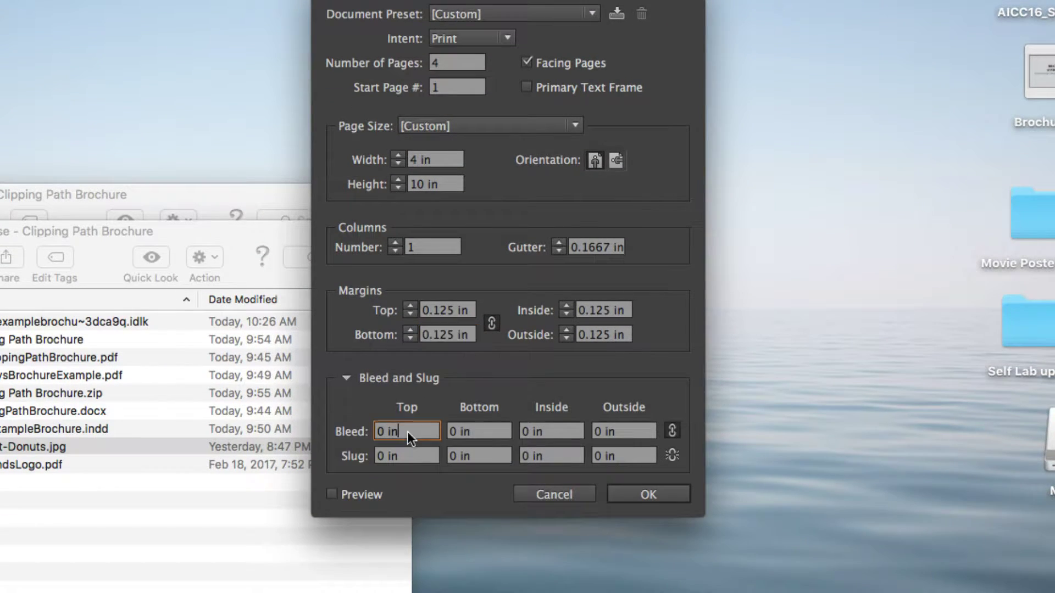
{"action": "type", "text": "0.125"}
{"action": "key", "text": "Tab"}
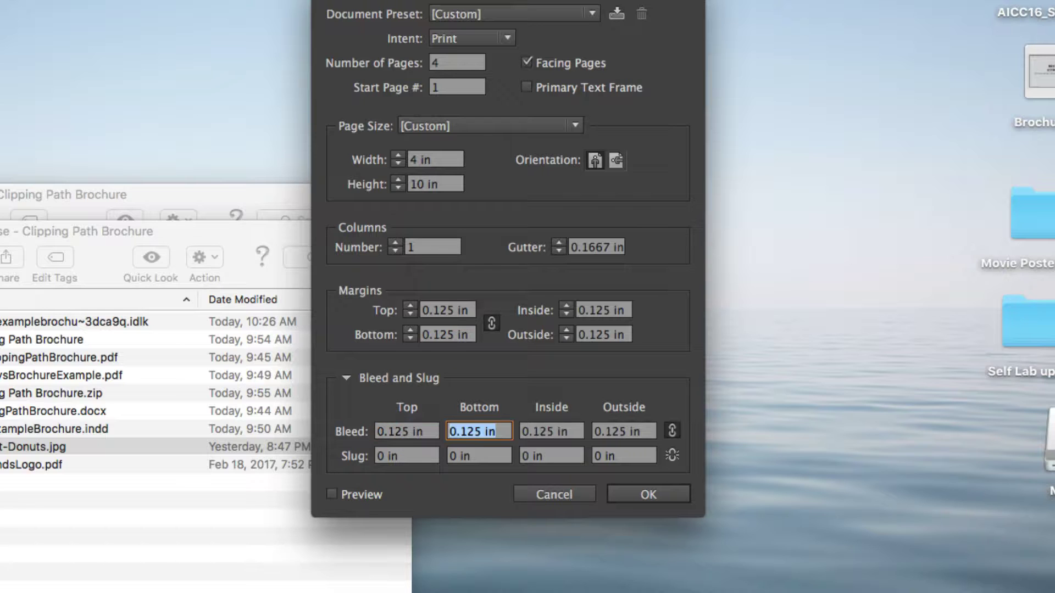
{"action": "left_click", "coordinate": [650, 492]}
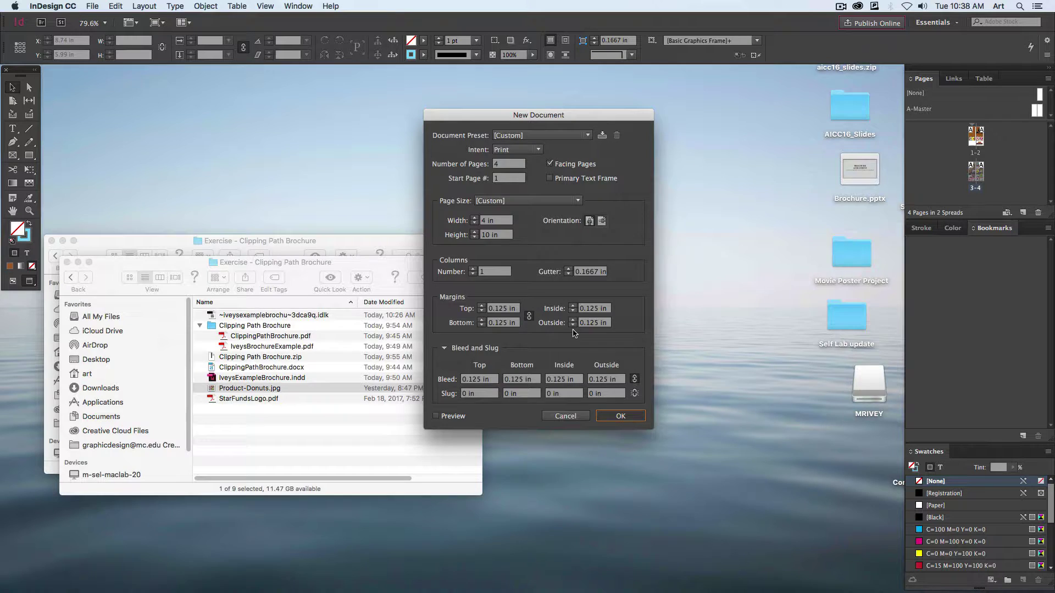
{"action": "key", "text": "Return"}
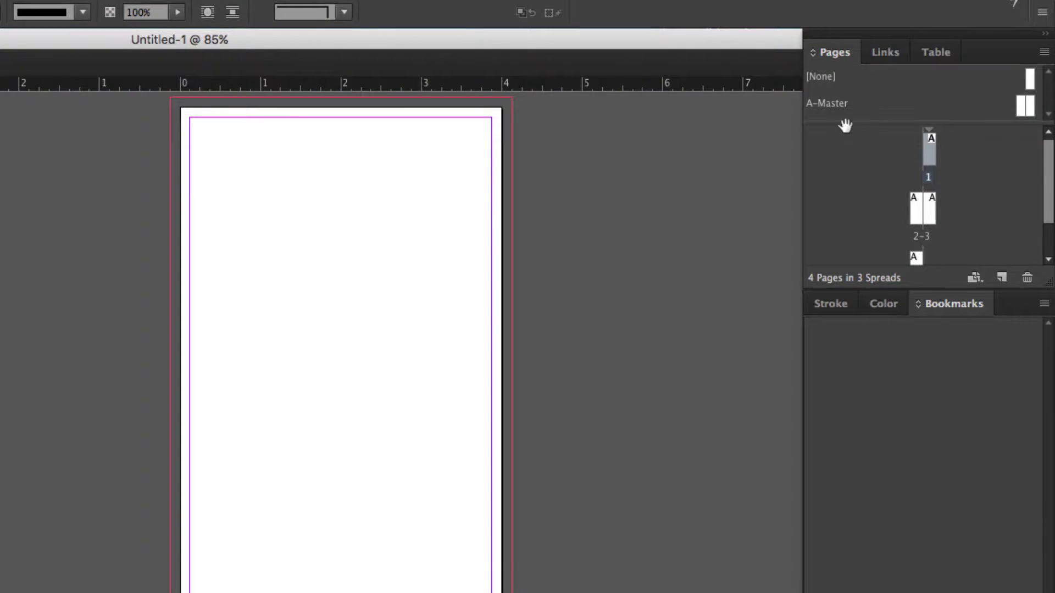
Turn off Allow Document Pages to Shuffle for the new document
{"action": "scroll", "coordinate": [923, 167], "scroll_direction": "down", "scroll_amount": 1}
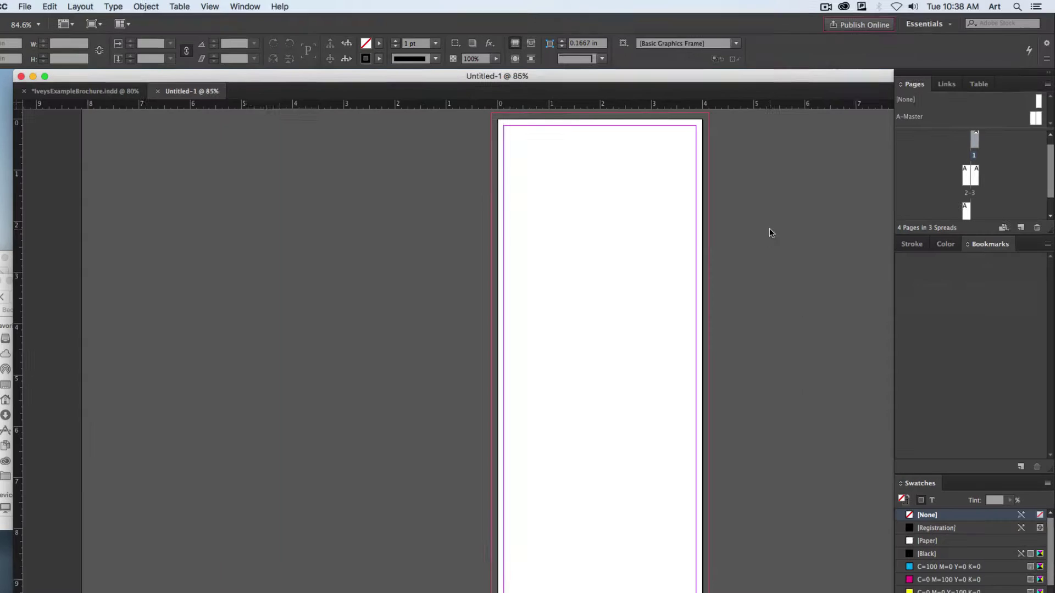
{"action": "scroll", "coordinate": [769, 228], "scroll_direction": "down", "scroll_amount": 10}
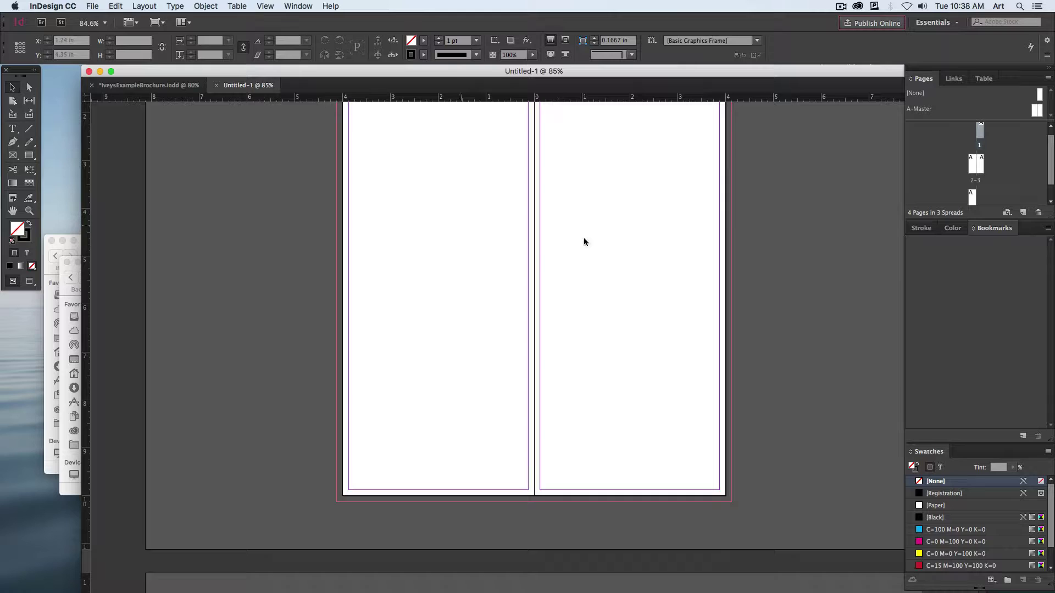
{"action": "scroll", "coordinate": [512, 242], "scroll_direction": "down", "scroll_amount": 10}
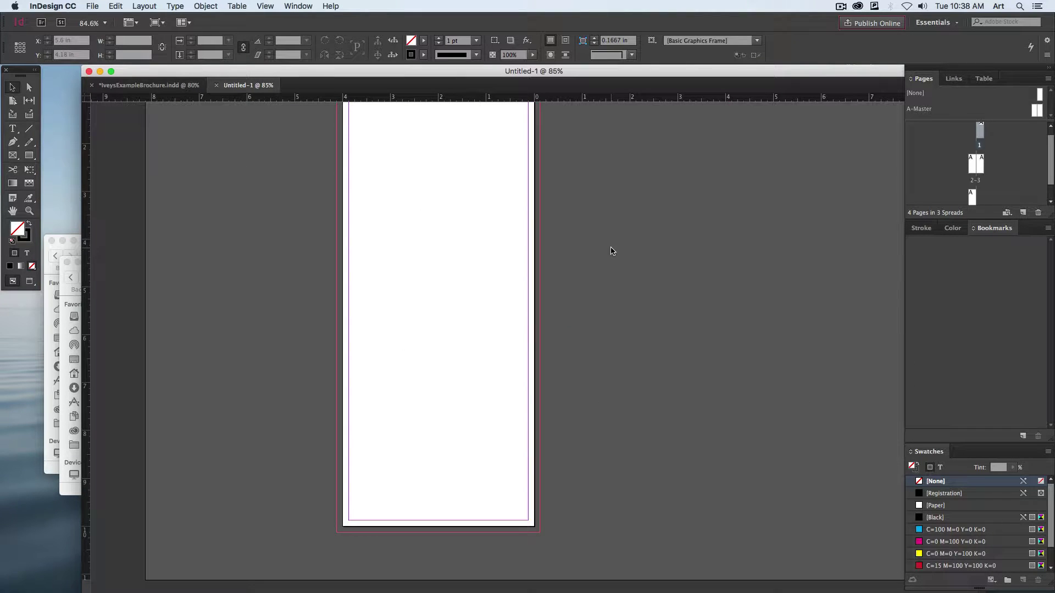
{"action": "scroll", "coordinate": [558, 355], "scroll_direction": "up", "scroll_amount": 6}
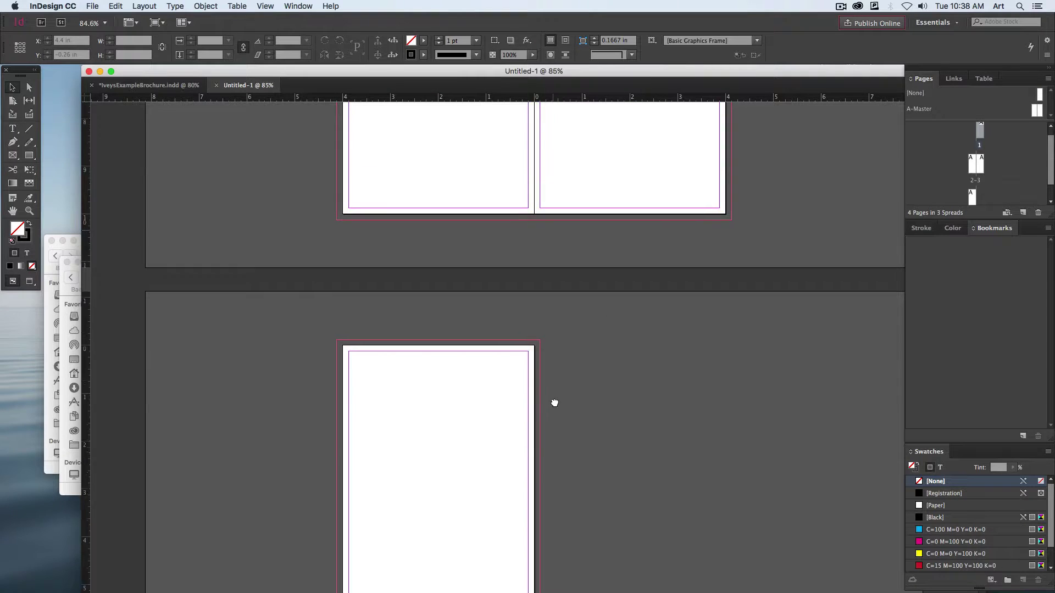
{"action": "scroll", "coordinate": [554, 402], "scroll_direction": "up", "scroll_amount": 7}
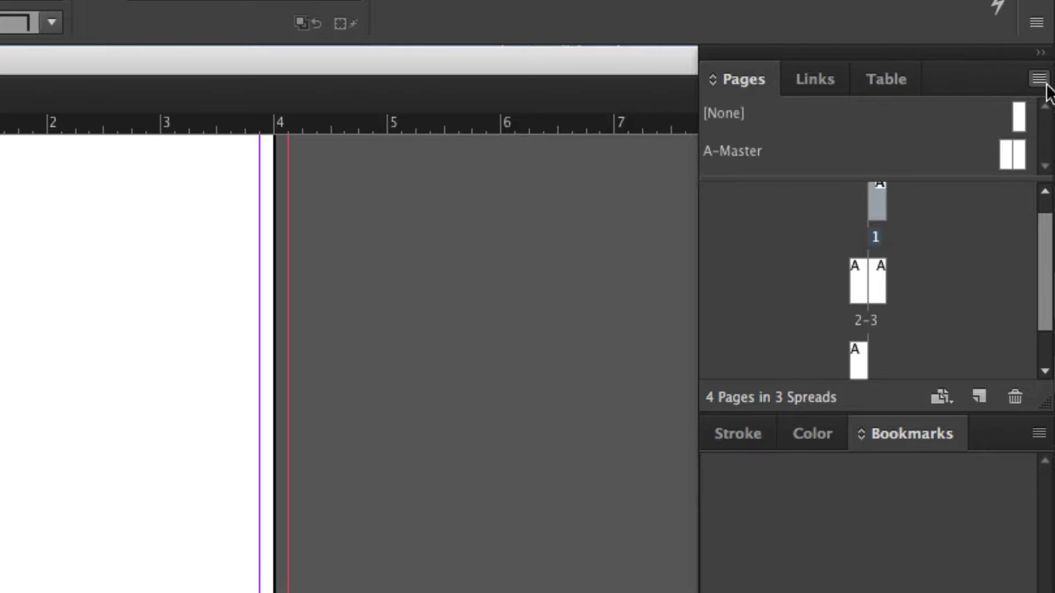
{"action": "left_click", "coordinate": [1039, 81]}
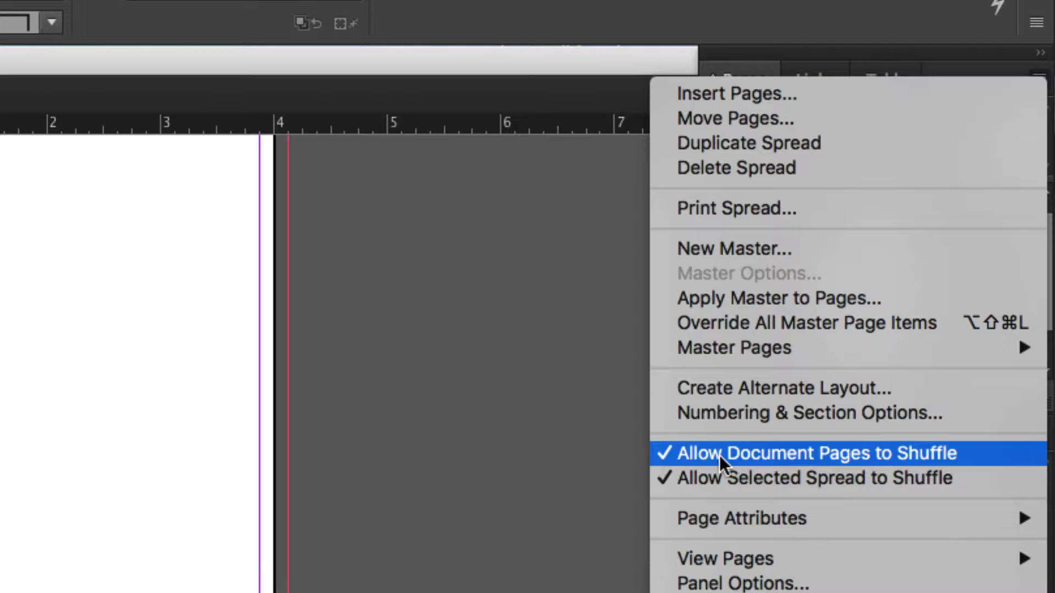
{"action": "left_click", "coordinate": [726, 455]}
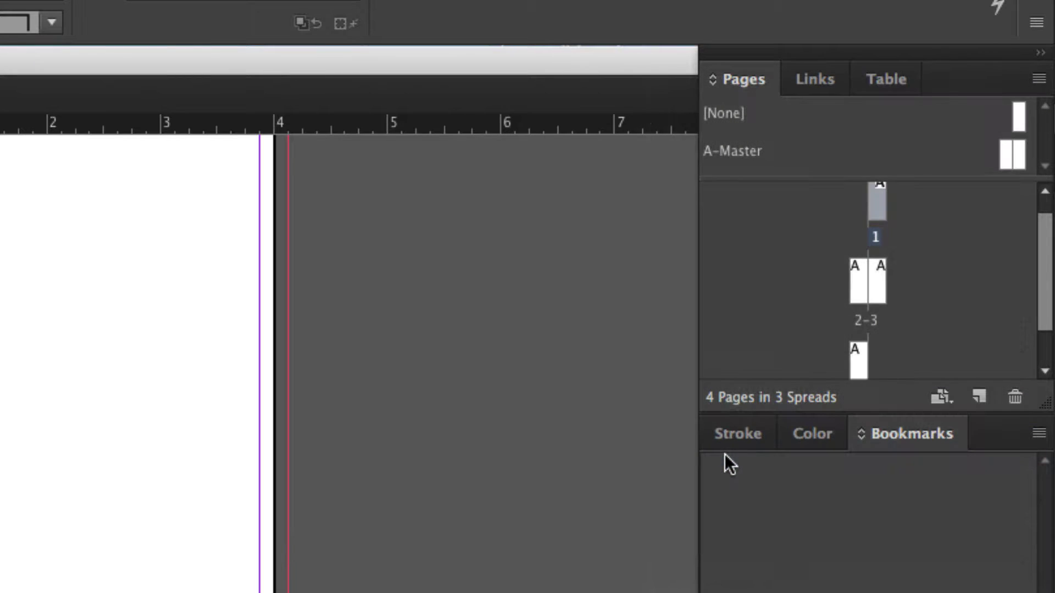
Move page 4 in front of page 1 to form two facing spreads, and turn Allow Document Pages to Shuffle back on
{"action": "left_click", "coordinate": [858, 359]}
{"action": "left_click_drag", "start_coordinate": [855, 358], "coordinate": [866, 211]}
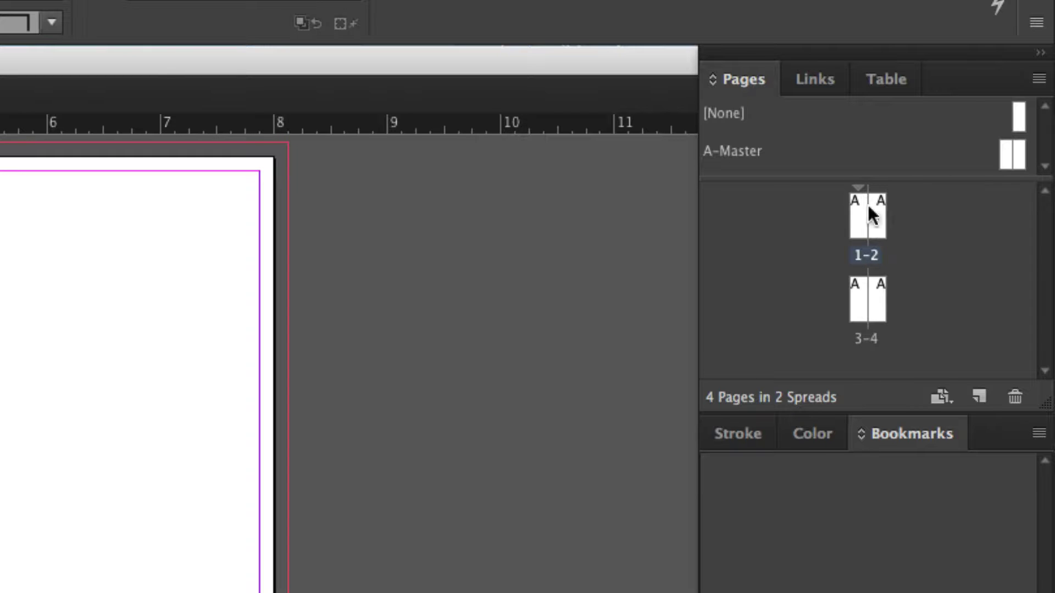
{"action": "left_click", "coordinate": [1038, 78]}
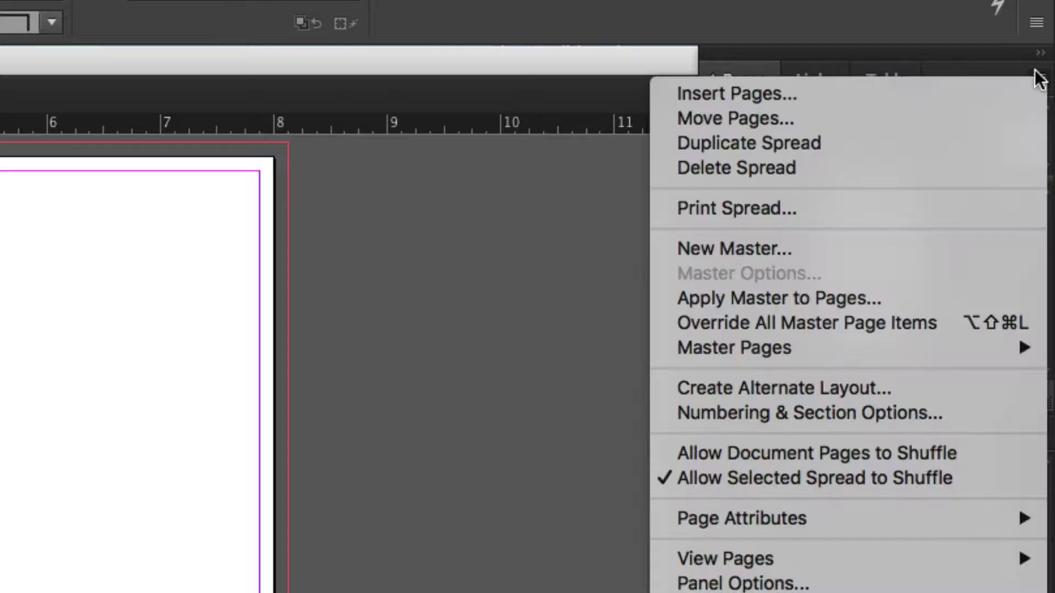
{"action": "left_click", "coordinate": [739, 457]}
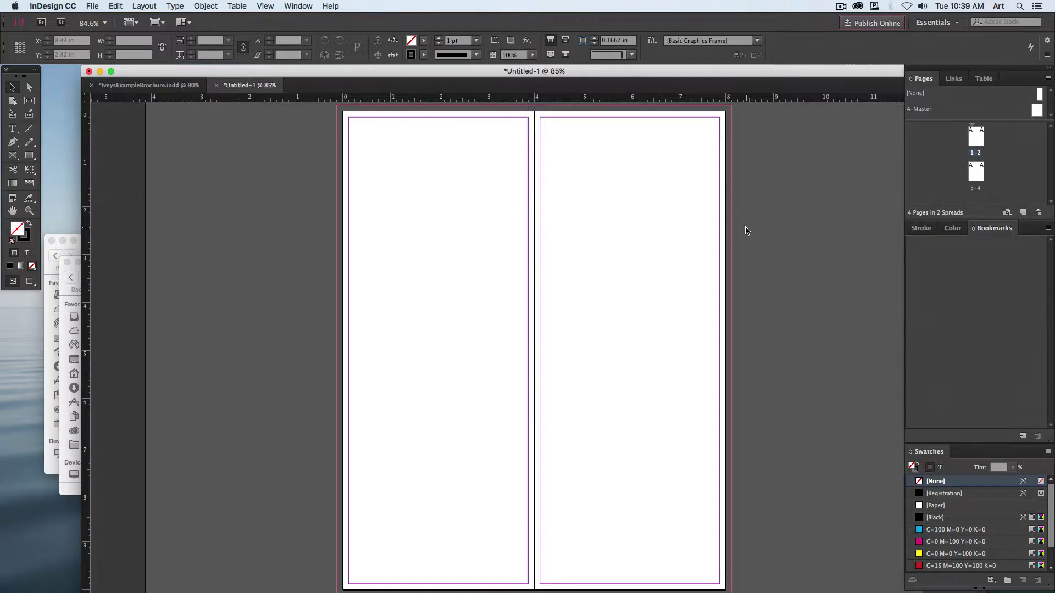
Draw a square rectangle frame about 1.94 in wide near the top of page 3 with the Rectangle Frame tool
{"action": "key", "text": "super+minus"}
{"action": "left_click_drag", "start_coordinate": [758, 264], "coordinate": [741, 242]}
{"action": "scroll", "coordinate": [753, 285], "scroll_direction": "down", "scroll_amount": 4}
{"action": "scroll", "coordinate": [754, 365], "scroll_direction": "up", "scroll_amount": 7}
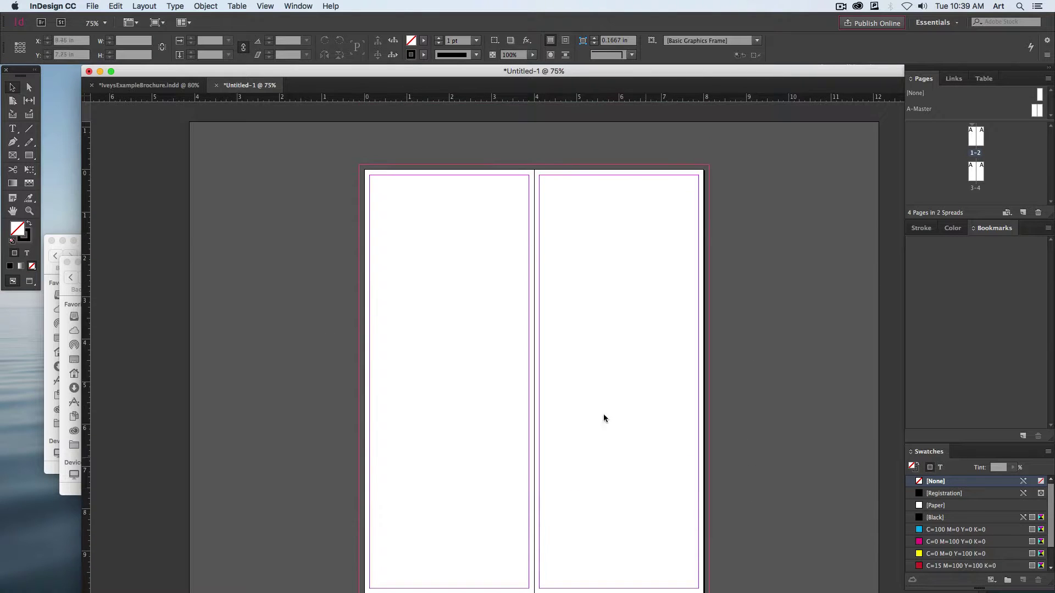
{"action": "scroll", "coordinate": [522, 395], "scroll_direction": "down", "scroll_amount": 5}
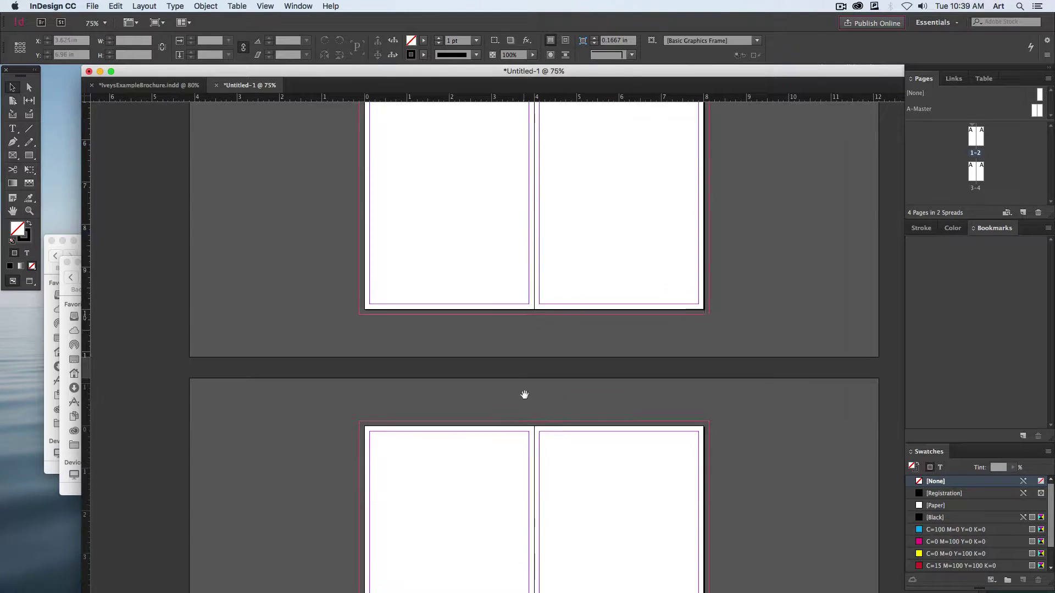
{"action": "scroll", "coordinate": [549, 257], "scroll_direction": "up", "scroll_amount": 4}
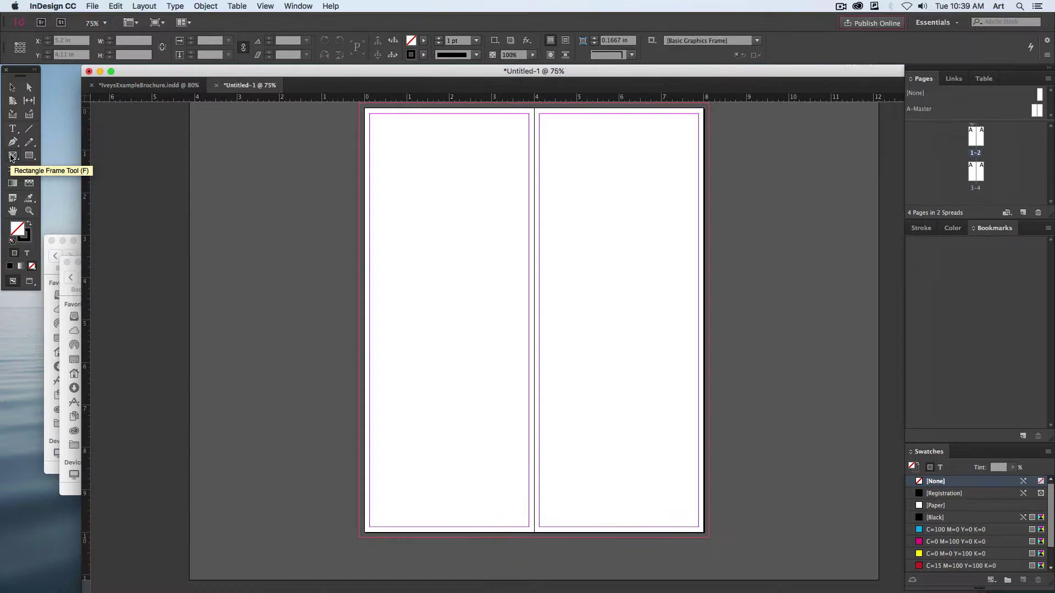
{"action": "left_click", "coordinate": [12, 157]}
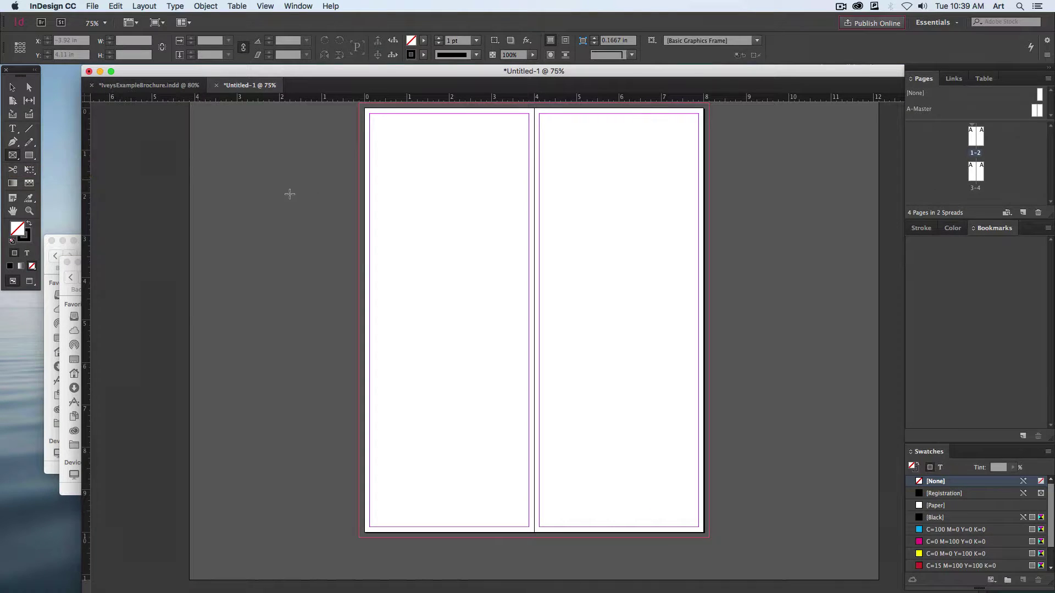
{"action": "mouse_move", "coordinate": [376, 140]}
{"action": "left_mouse_down"}
{"action": "mouse_move", "coordinate": [381, 165]}
{"action": "mouse_move", "coordinate": [415, 178]}
{"action": "left_mouse_up"}
{"action": "left_click_drag", "start_coordinate": [418, 216], "coordinate": [460, 245]}
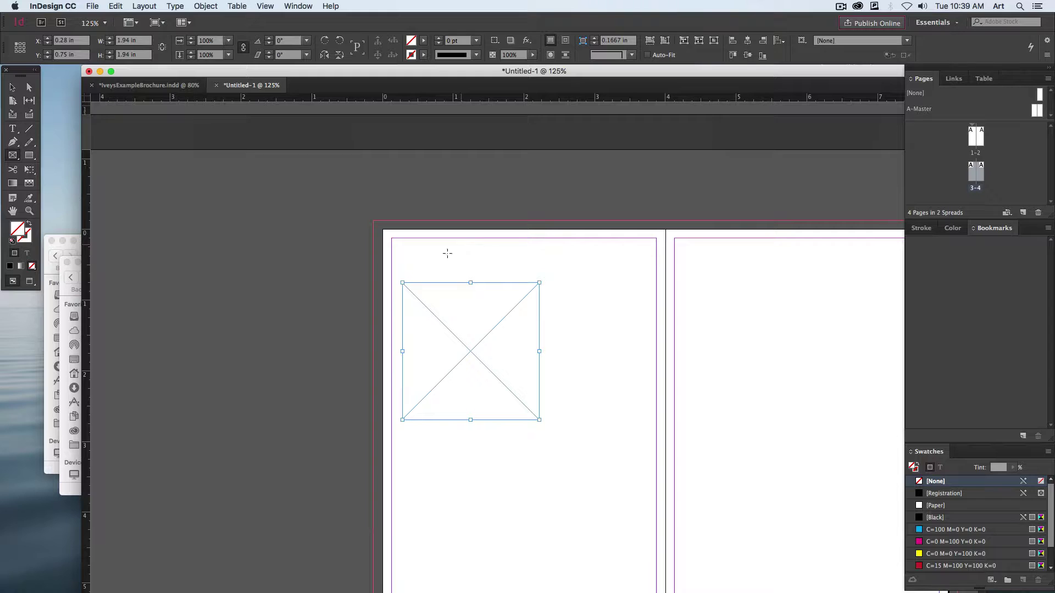
Place Product-Donuts.jpg into the square frame on page 3
{"action": "left_click", "coordinate": [12, 87]}
{"action": "scroll", "coordinate": [212, 211], "scroll_direction": "down", "scroll_amount": 3}
{"action": "left_click", "coordinate": [219, 198]}
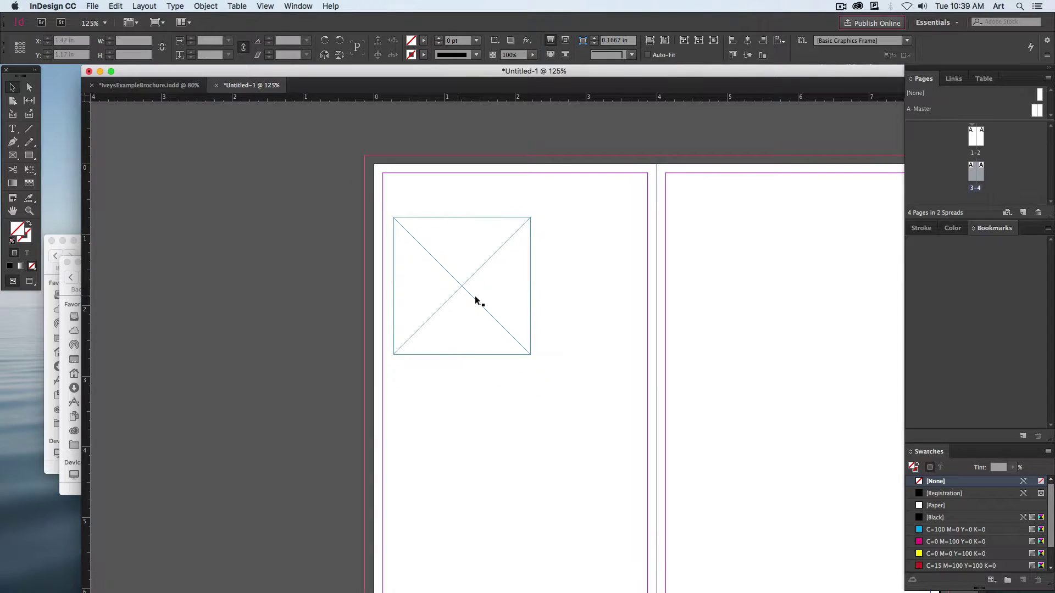
{"action": "left_click", "coordinate": [477, 301]}
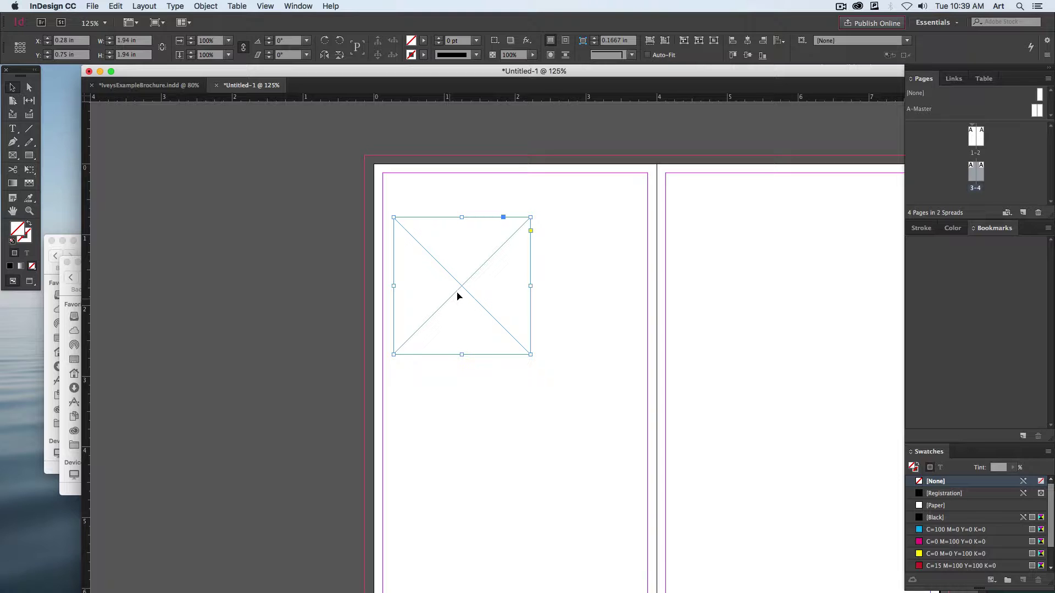
{"action": "key", "text": "super+d"}
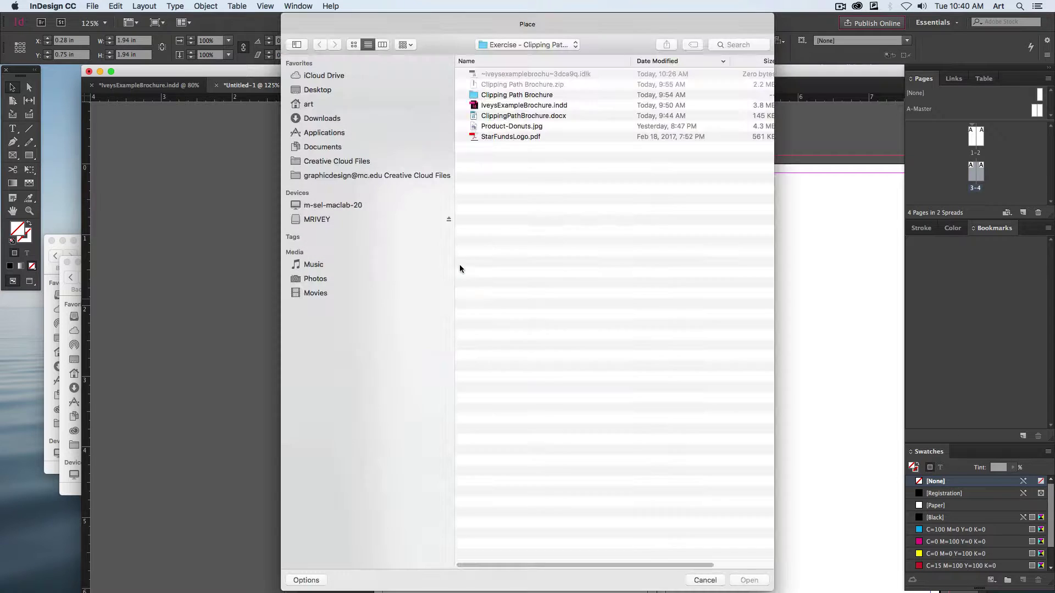
{"action": "left_click", "coordinate": [520, 127]}
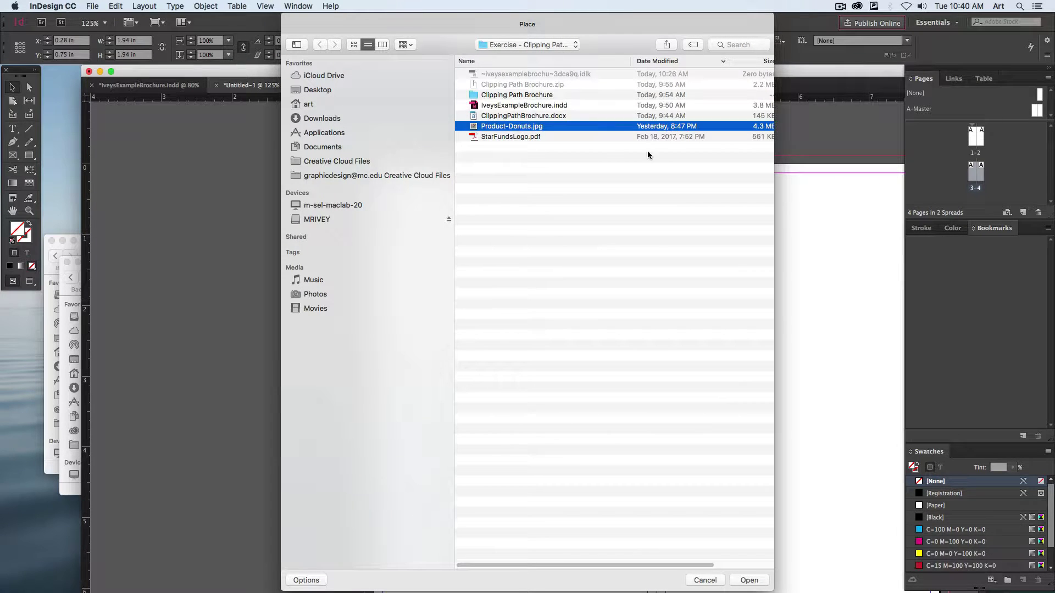
{"action": "left_click", "coordinate": [748, 580]}
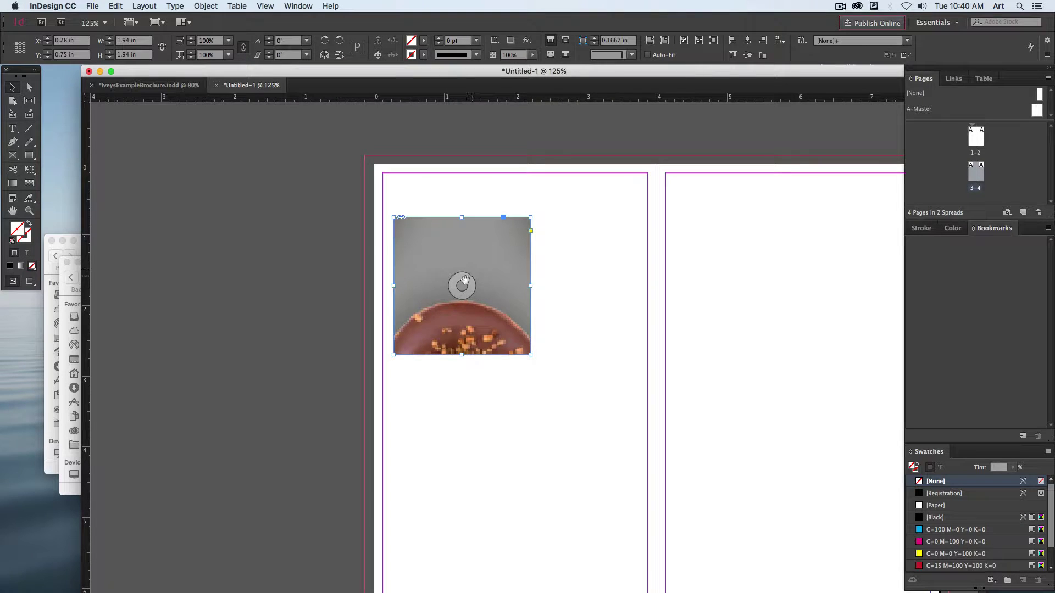
Reposition the image to show the sprinkled chocolate donut and enlarge its frame to about 2.615 in by 2.63 in
{"action": "left_click", "coordinate": [465, 280]}
{"action": "left_click_drag", "start_coordinate": [472, 317], "coordinate": [466, 259]}
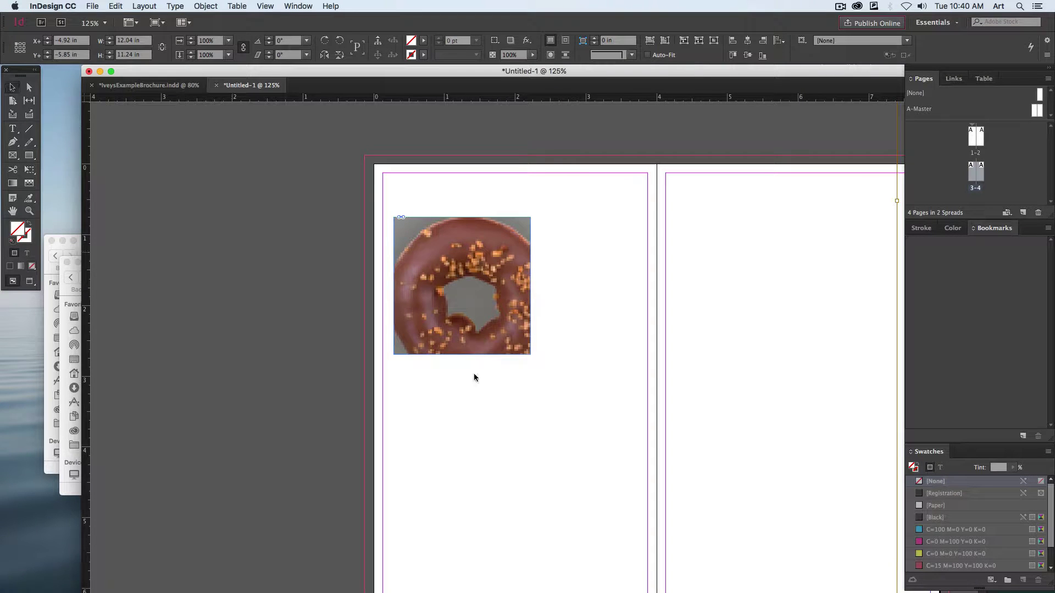
{"action": "left_click", "coordinate": [522, 345]}
{"action": "left_click_drag", "start_coordinate": [531, 356], "coordinate": [568, 395]}
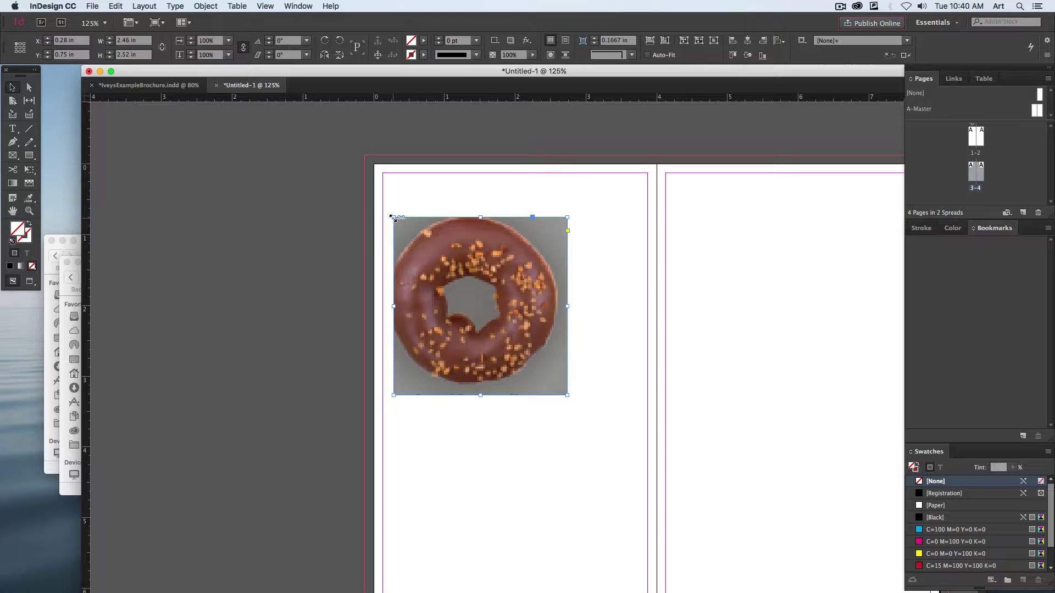
{"action": "left_click_drag", "start_coordinate": [393, 218], "coordinate": [382, 209]}
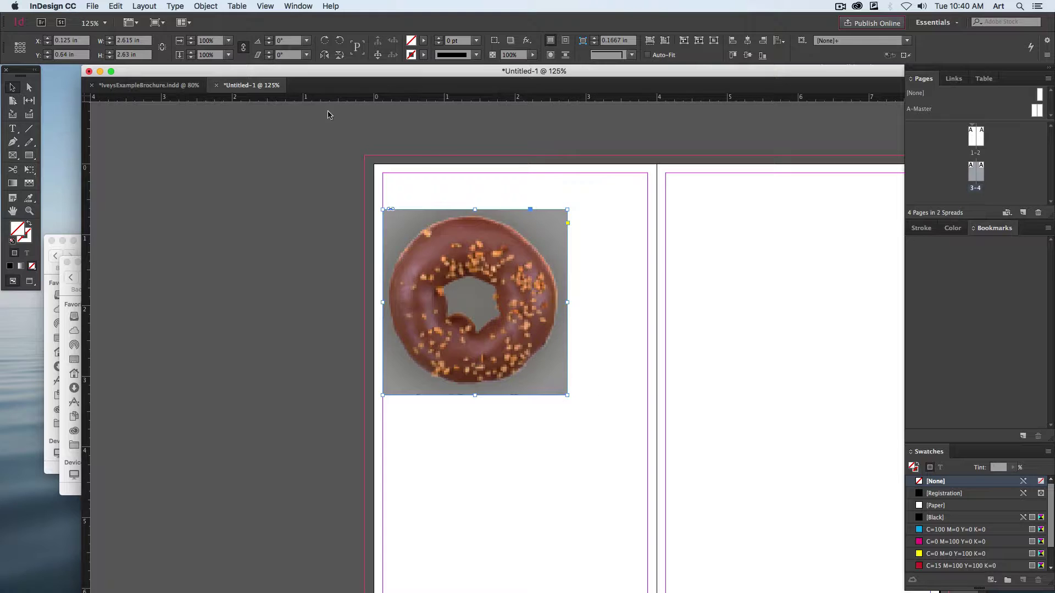
Apply a Photoshop Path clipping path to the placed image using the VonSchweetz path, with preview turned on
{"action": "left_click", "coordinate": [206, 6]}
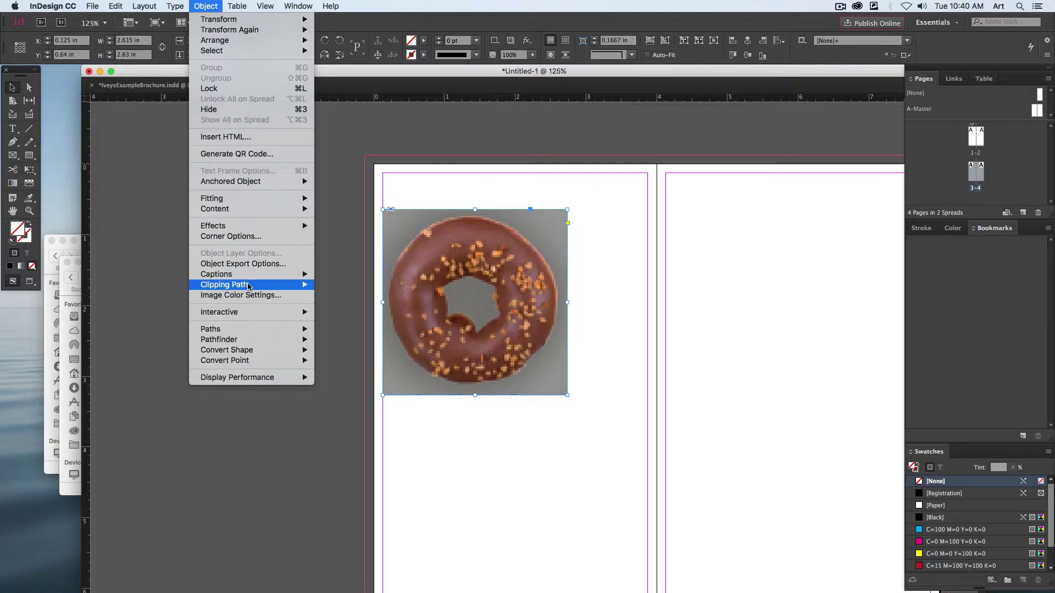
{"action": "mouse_move", "coordinate": [316, 285]}
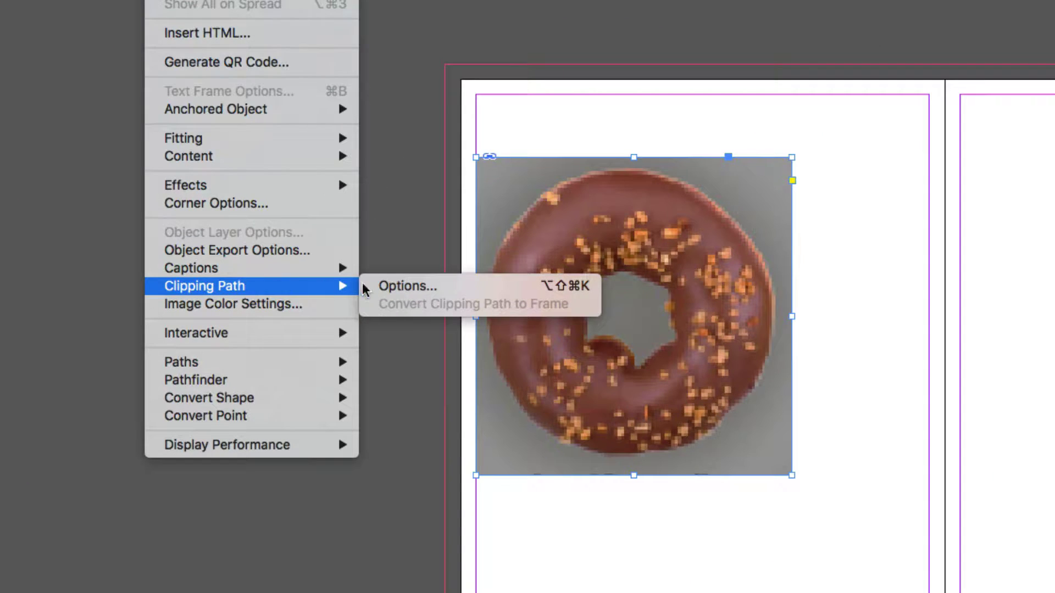
{"action": "left_click", "coordinate": [423, 285]}
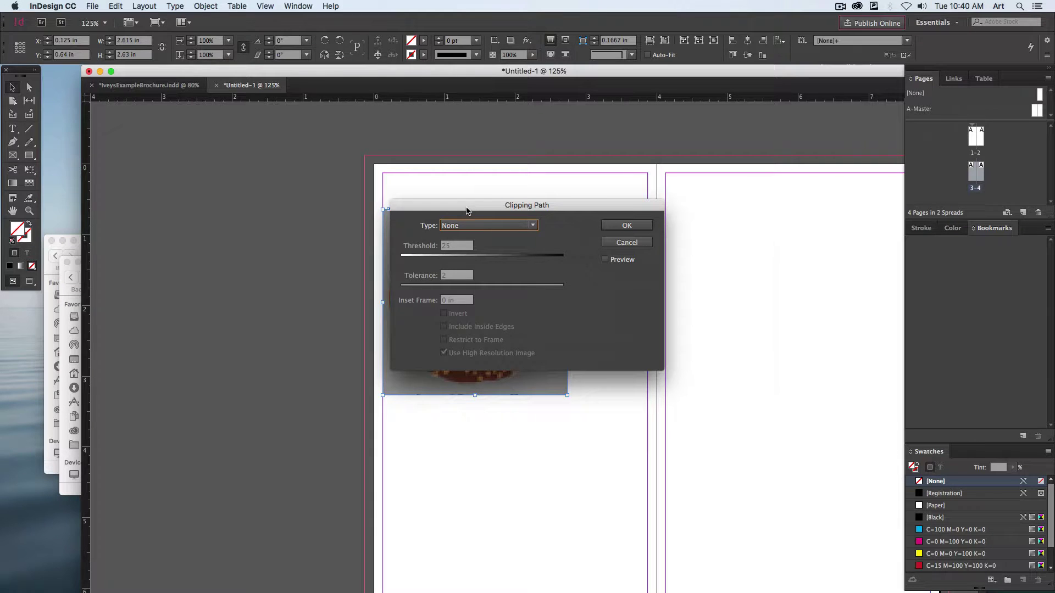
{"action": "left_click_drag", "start_coordinate": [467, 211], "coordinate": [667, 214]}
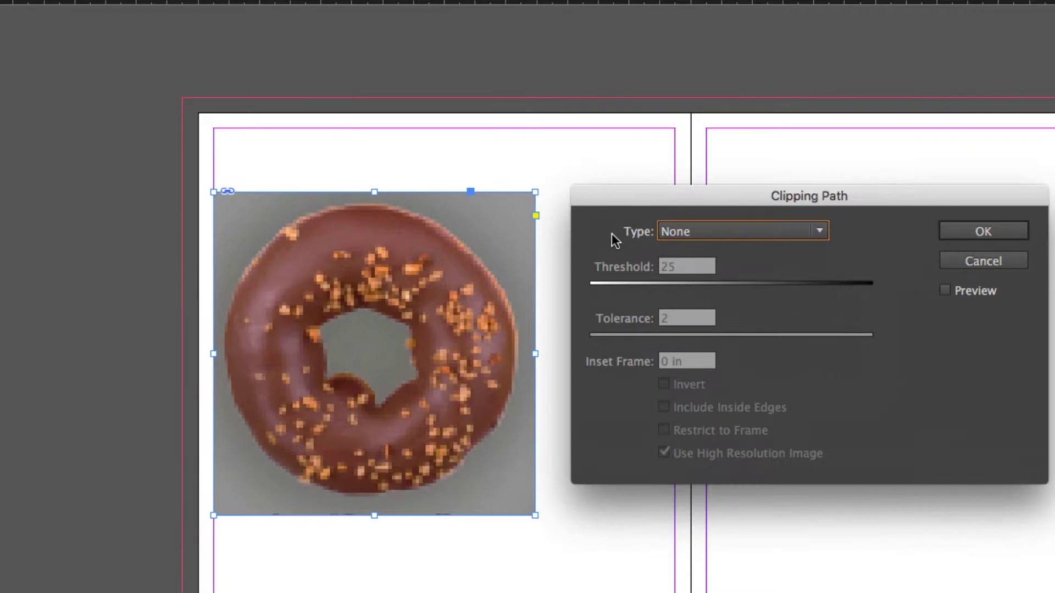
{"action": "left_click", "coordinate": [712, 231]}
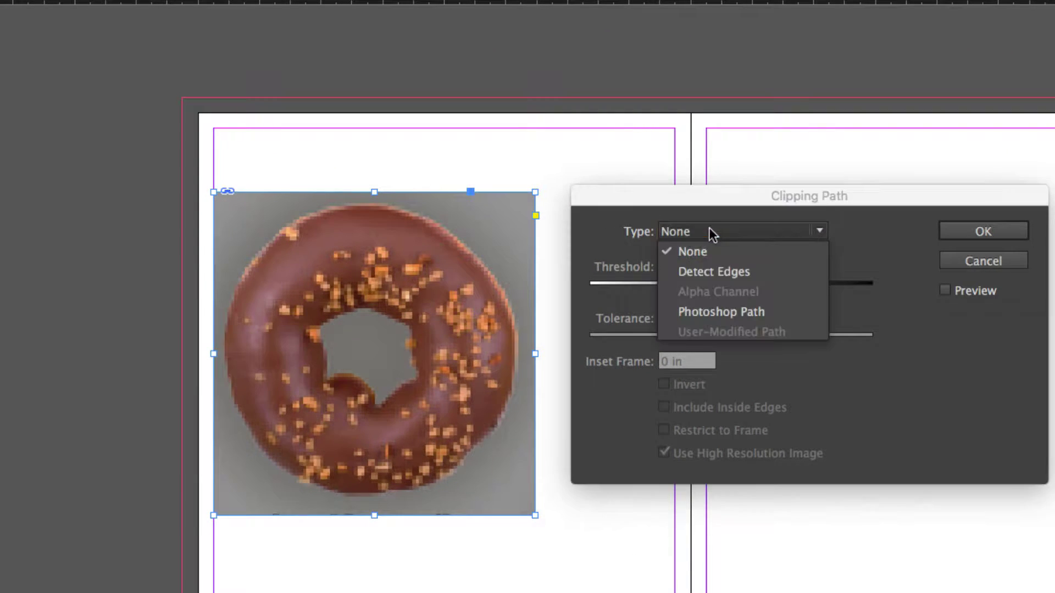
{"action": "left_click", "coordinate": [721, 312]}
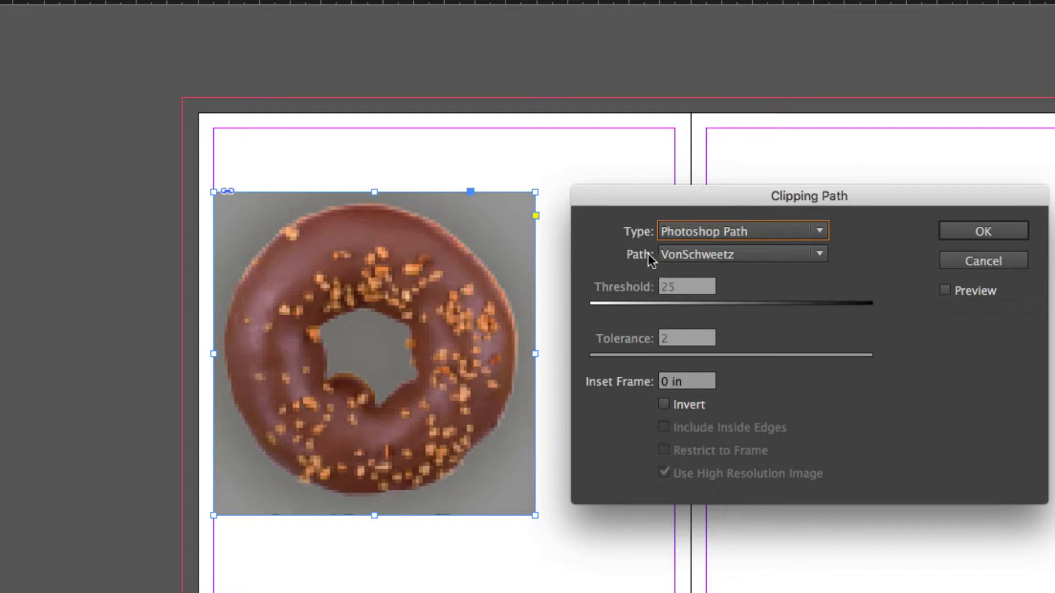
{"action": "left_click", "coordinate": [708, 253]}
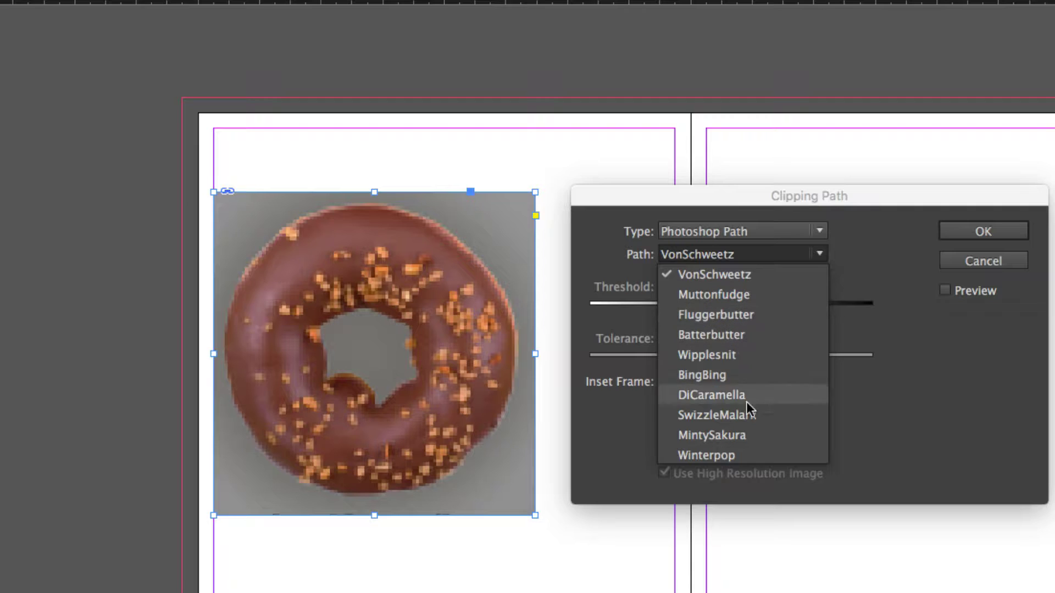
{"action": "left_click", "coordinate": [731, 274]}
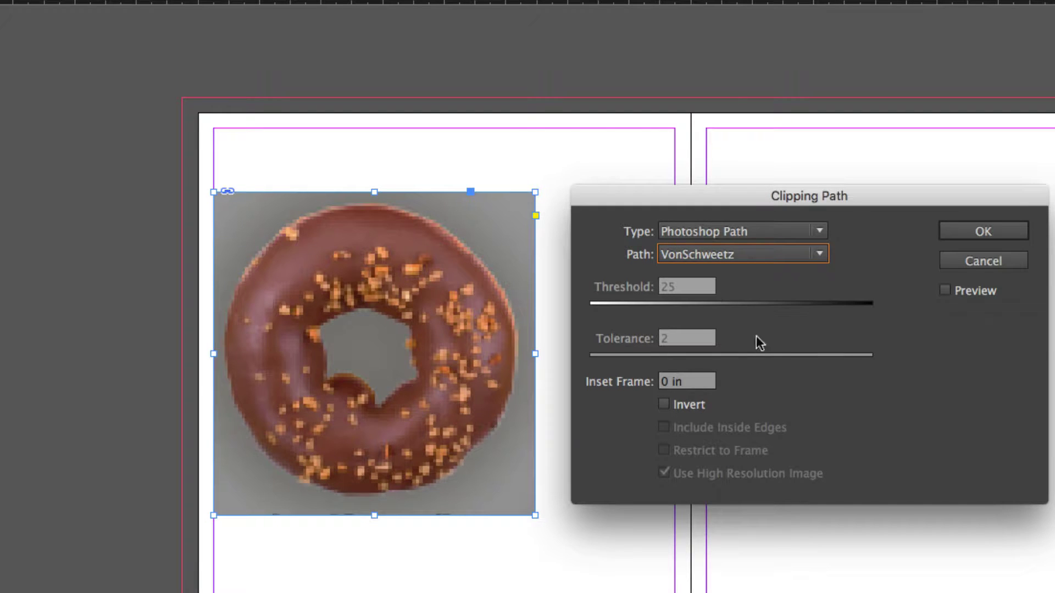
{"action": "left_click", "coordinate": [945, 290]}
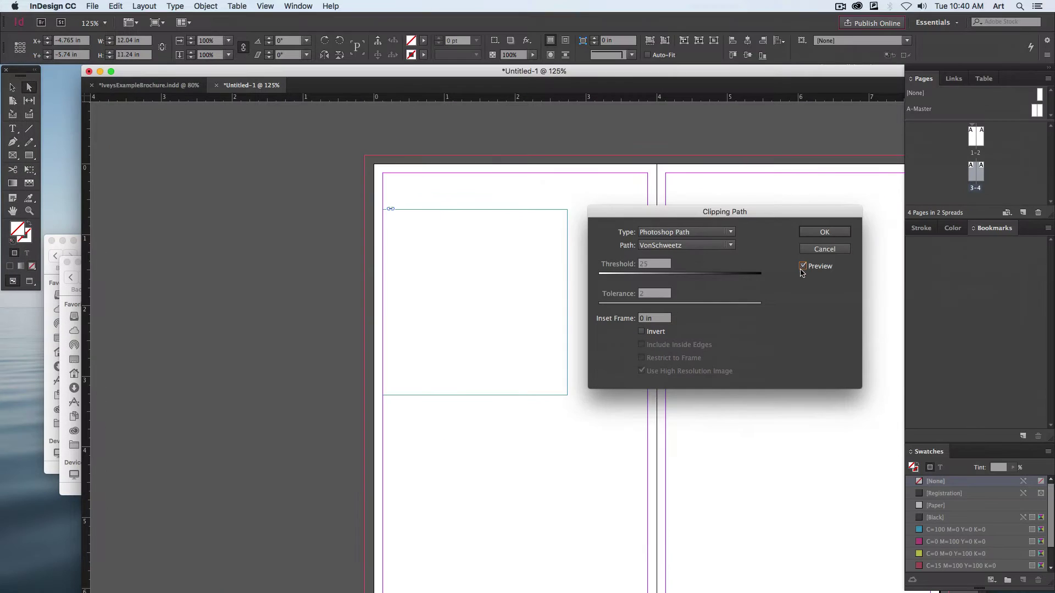
{"action": "left_click", "coordinate": [822, 231]}
Move the clipped frame lower on page 3 and reposition the image inside it so the pink donut sits within the frame
{"action": "key", "text": "v"}
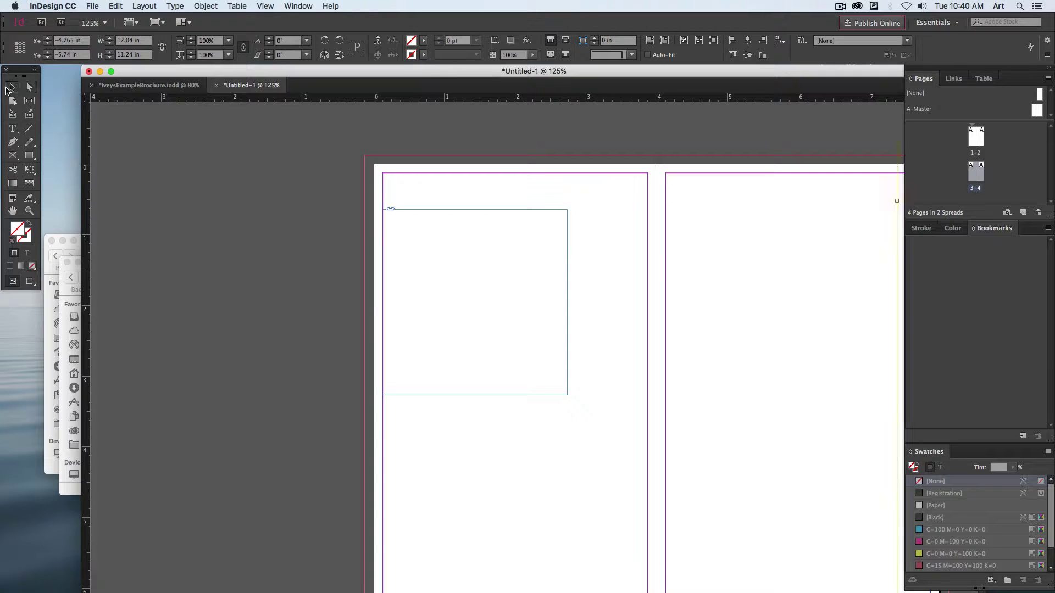
{"action": "left_click", "coordinate": [467, 291]}
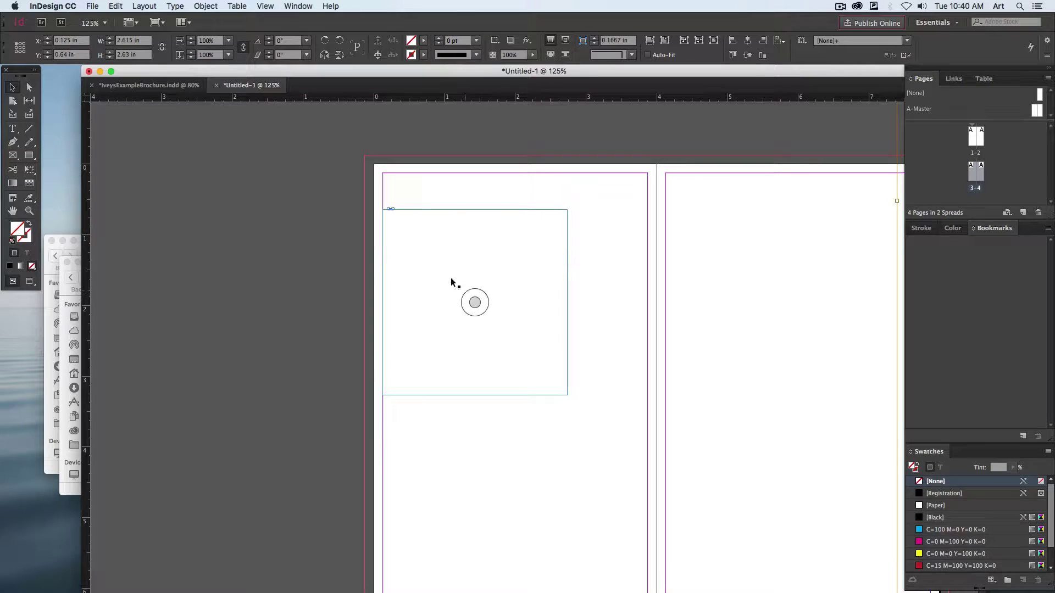
{"action": "left_click_drag", "start_coordinate": [477, 297], "coordinate": [673, 448]}
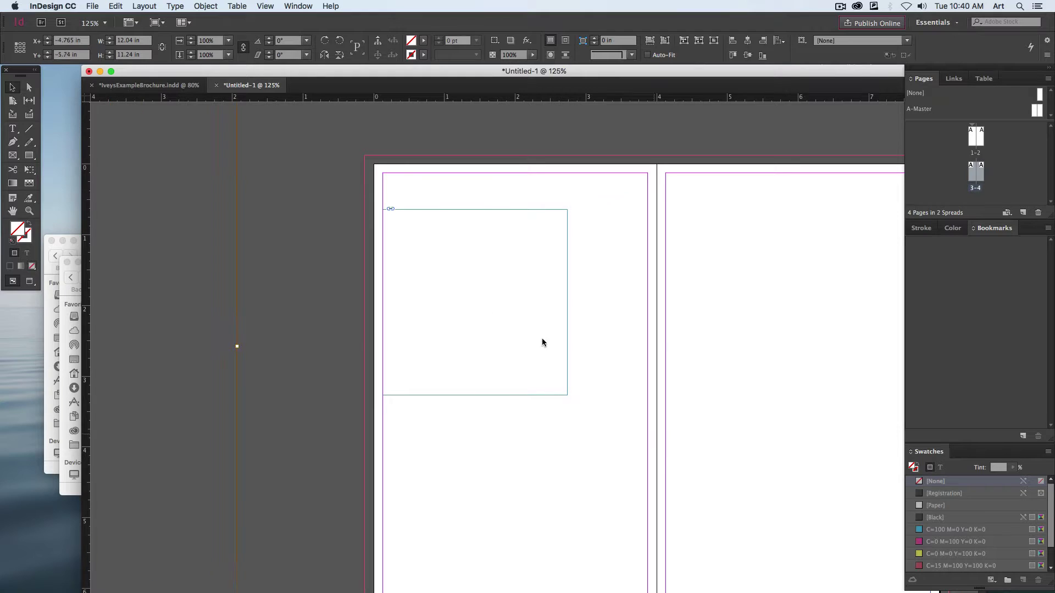
{"action": "left_click_drag", "start_coordinate": [447, 374], "coordinate": [456, 485]}
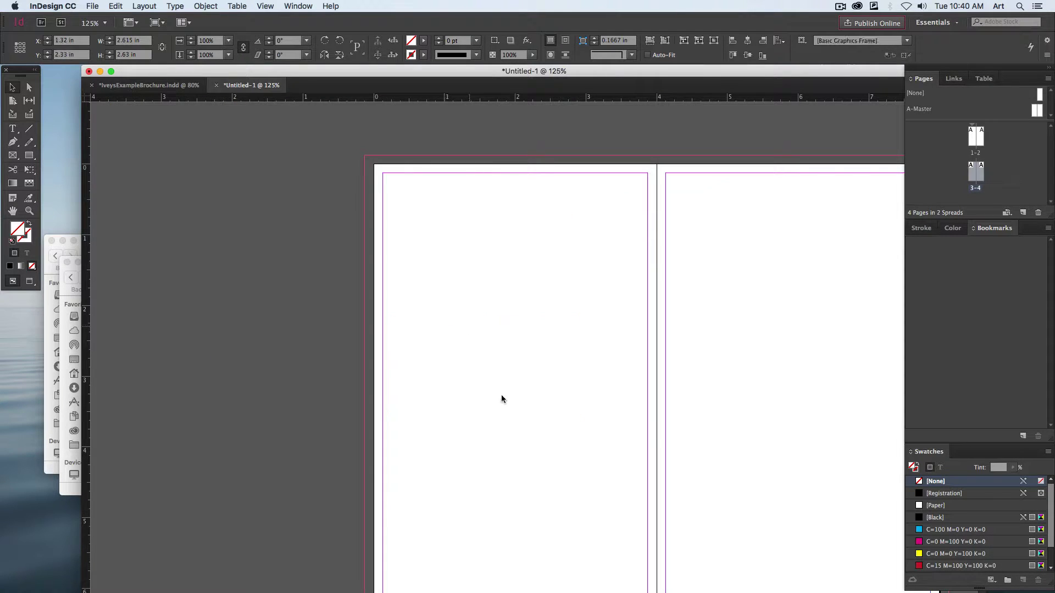
{"action": "double_click", "coordinate": [488, 432]}
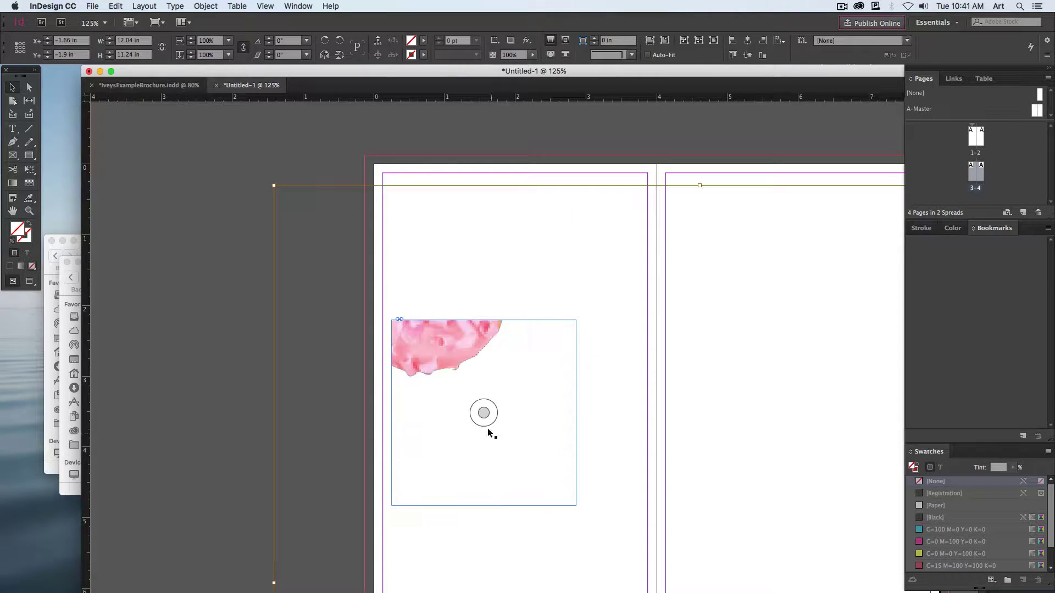
{"action": "left_click_drag", "start_coordinate": [487, 427], "coordinate": [536, 507]}
{"action": "left_click_drag", "start_coordinate": [530, 376], "coordinate": [547, 391]}
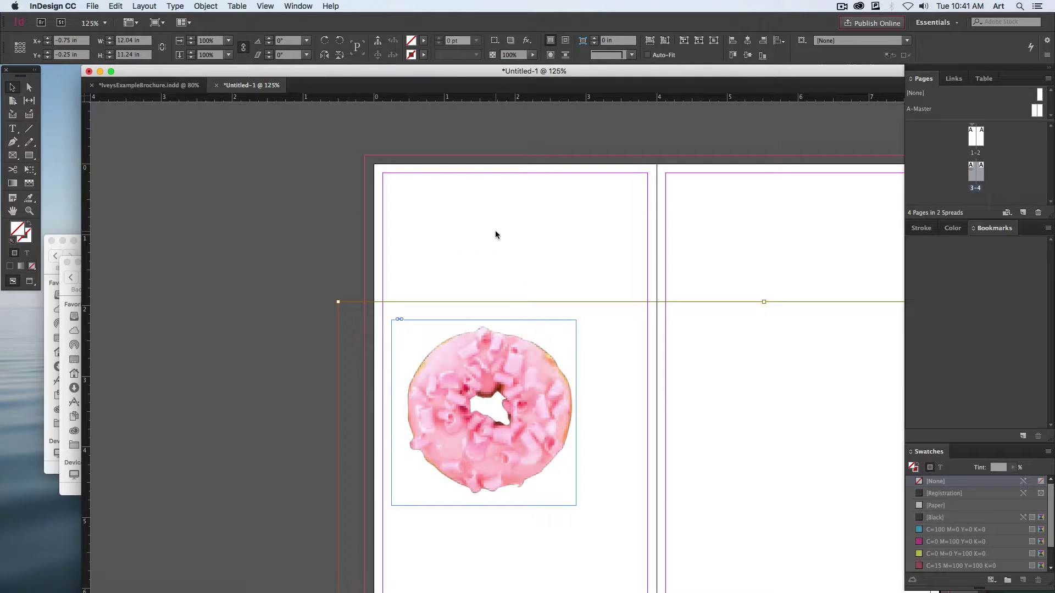
Switch to preview mode and move the pink donut frame higher on page 3, leaving it deselected
{"action": "left_click", "coordinate": [496, 230]}
{"action": "key", "text": "w"}
{"action": "left_click", "coordinate": [537, 353]}
{"action": "left_click_drag", "start_coordinate": [537, 354], "coordinate": [607, 290]}
{"action": "left_click", "coordinate": [640, 358]}
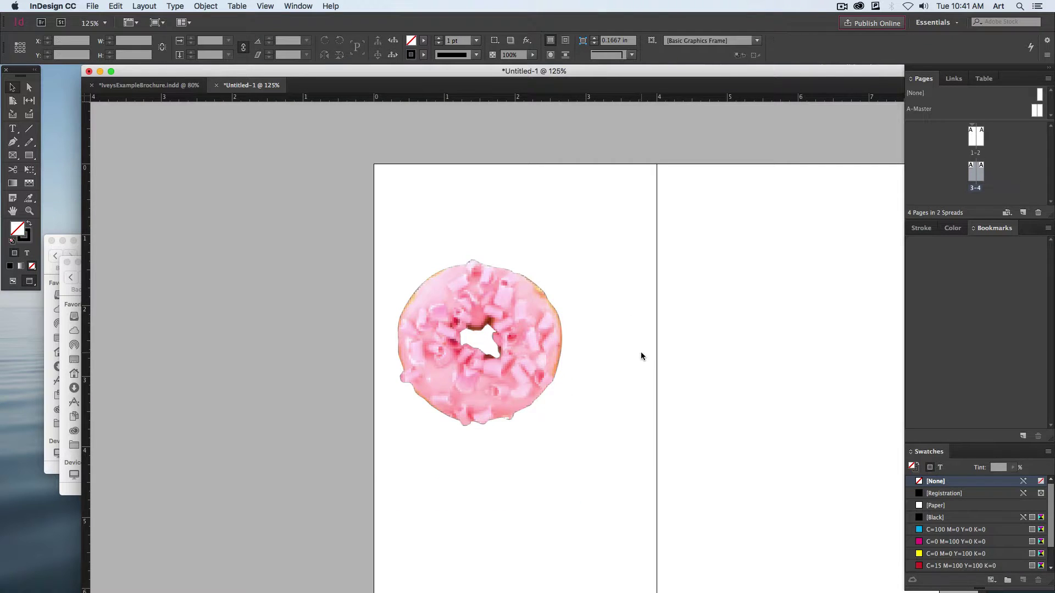
Set the display performance to high quality and fit the whole spread in the window
{"action": "left_click", "coordinate": [276, 7]}
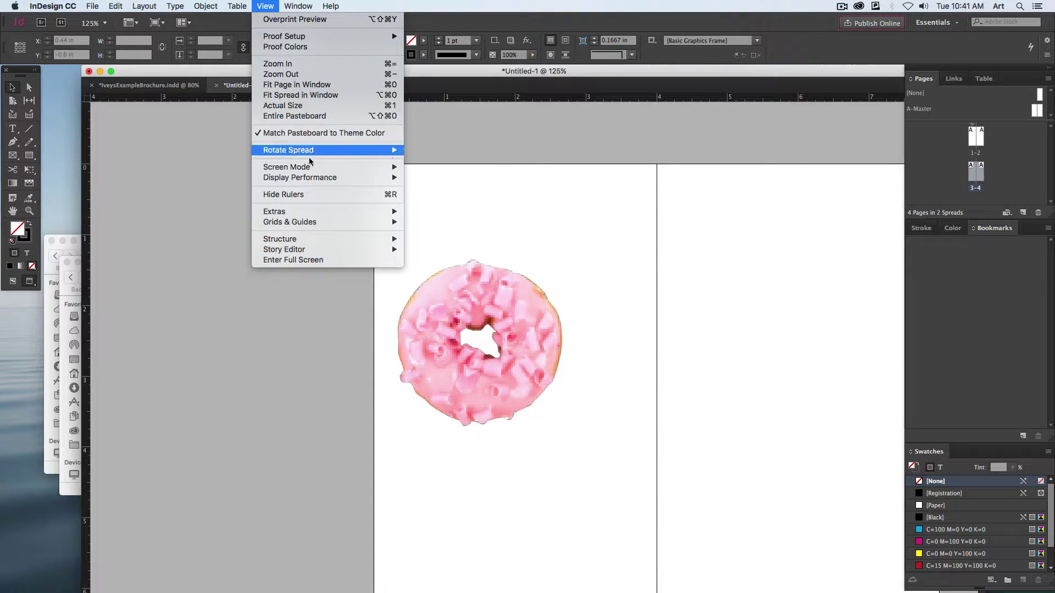
{"action": "mouse_move", "coordinate": [335, 180]}
{"action": "left_click", "coordinate": [478, 197]}
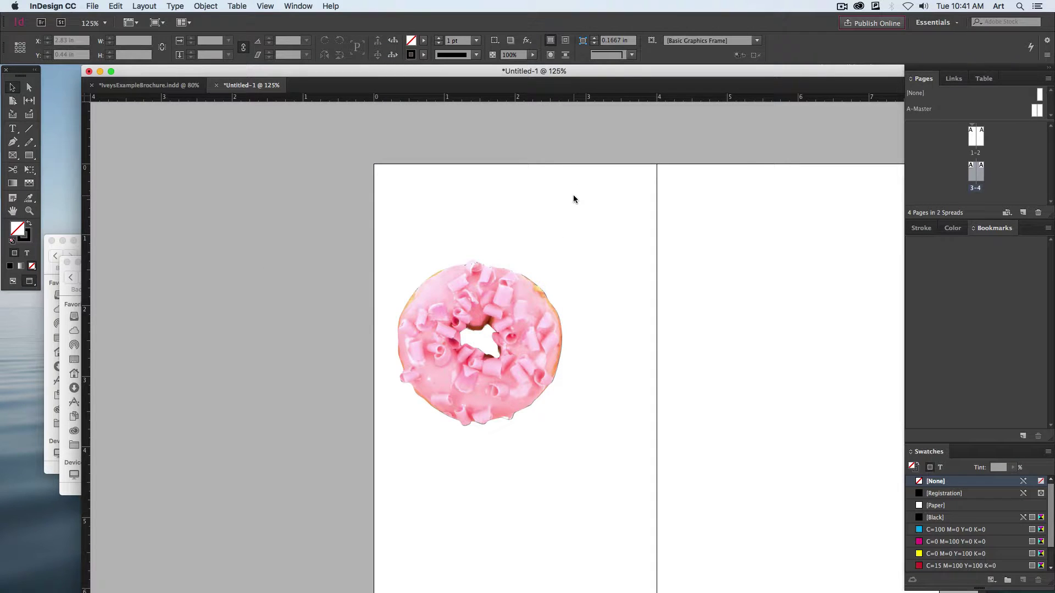
{"action": "key", "text": "super+alt+0"}
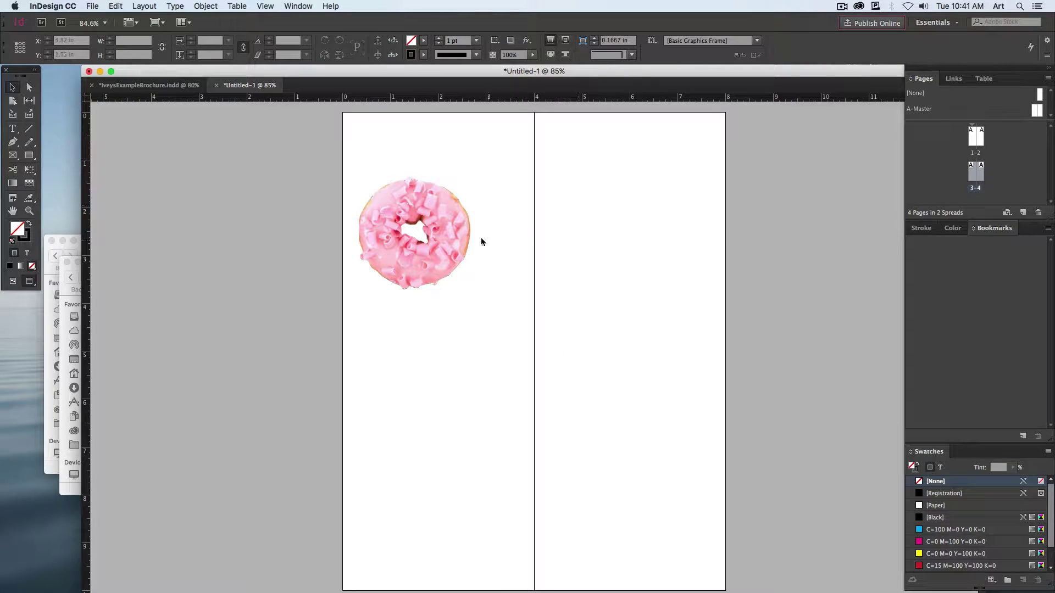
Scale the pink donut frame and its image down to 2.3535 by 2.367 in and place a copy beside it across the fold
{"action": "left_click", "coordinate": [460, 238]}
{"action": "left_click_drag", "start_coordinate": [472, 298], "coordinate": [460, 285]}
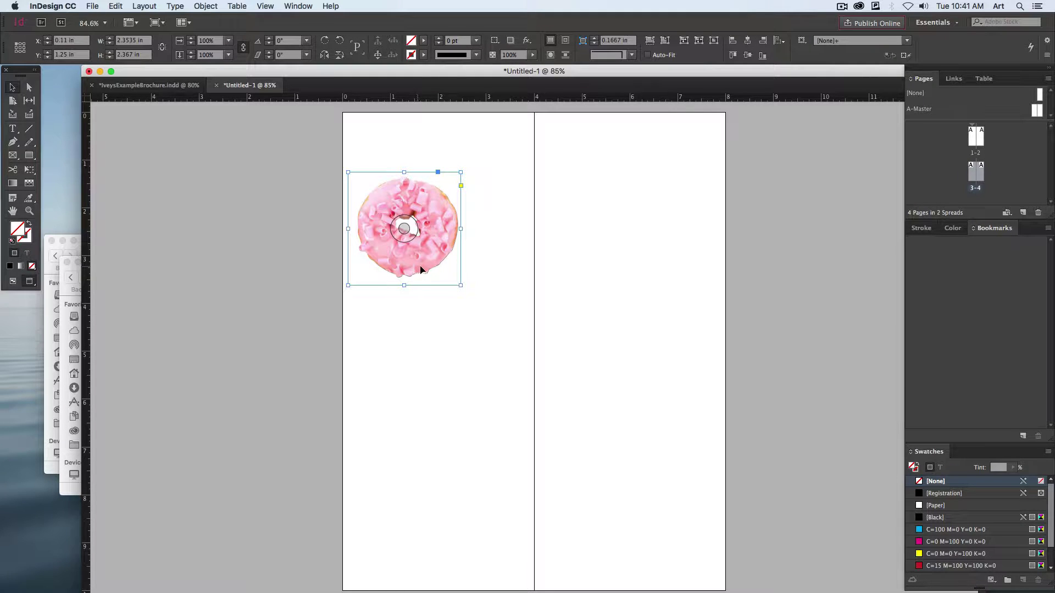
{"action": "left_click_drag", "start_coordinate": [407, 260], "coordinate": [544, 262]}
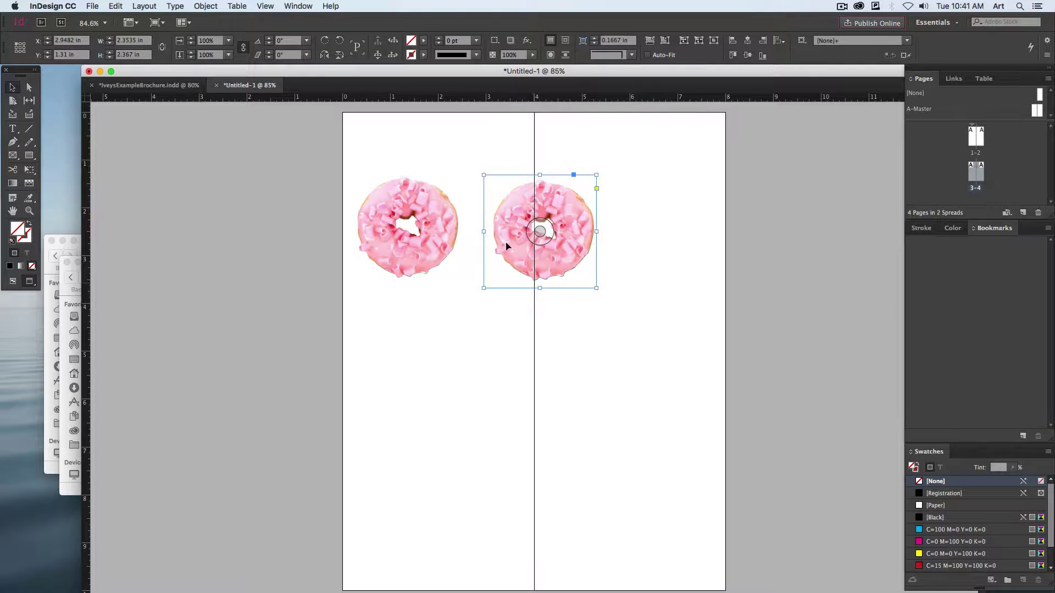
Change the copied donut frame's Photoshop clipping path to Muttonfudge
{"action": "left_click", "coordinate": [212, 6]}
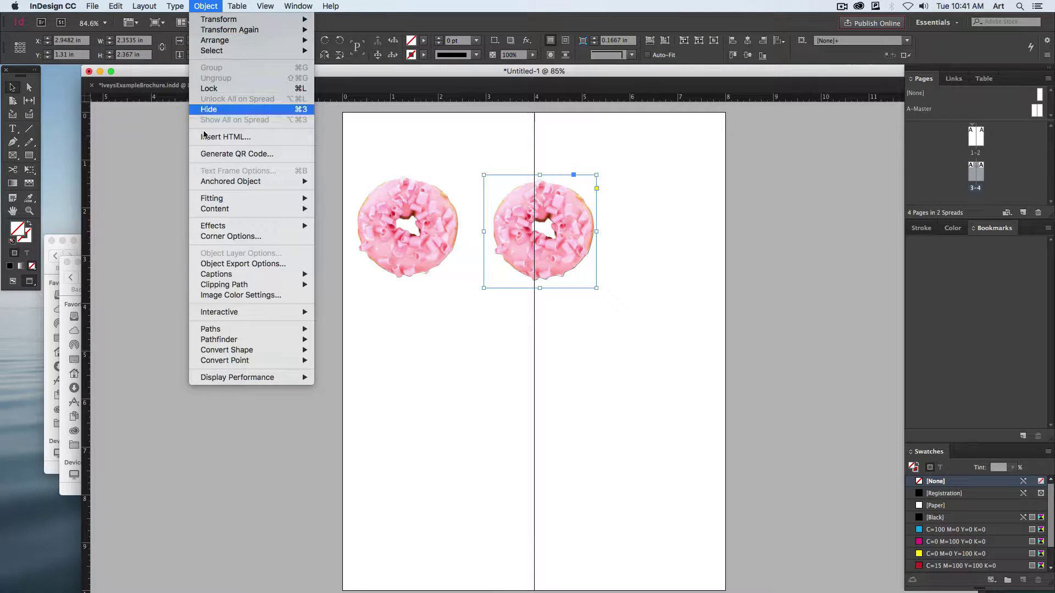
{"action": "mouse_move", "coordinate": [262, 286]}
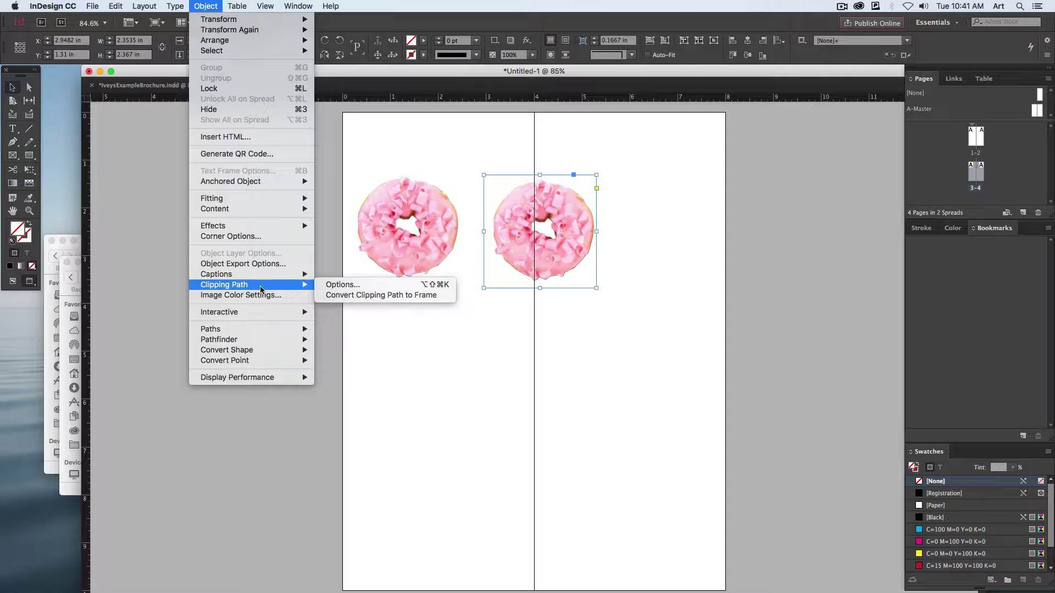
{"action": "left_click", "coordinate": [356, 285]}
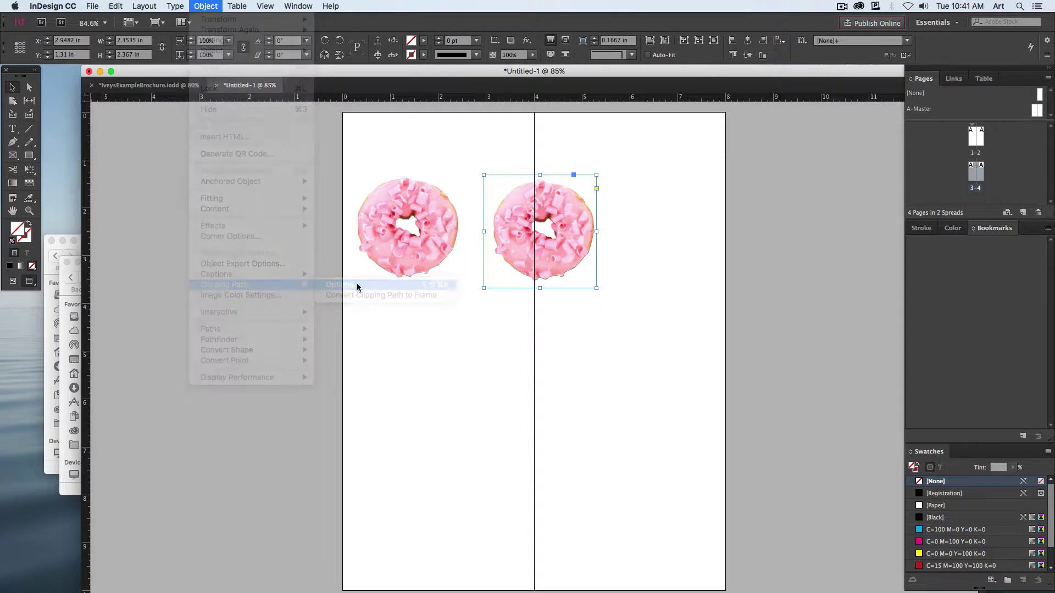
{"action": "left_click", "coordinate": [687, 245]}
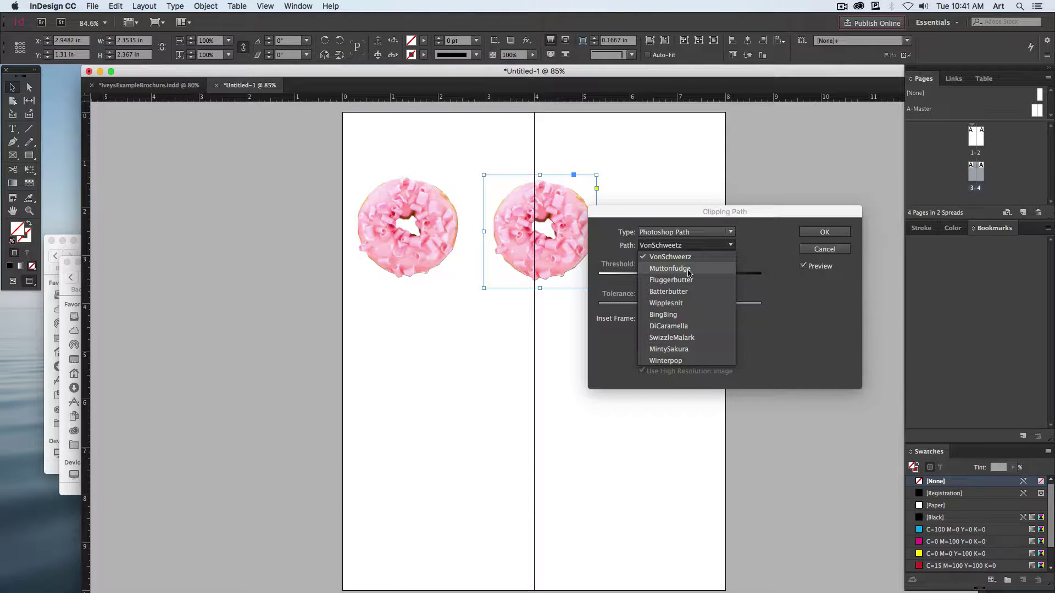
{"action": "left_click", "coordinate": [687, 268]}
{"action": "left_click", "coordinate": [812, 233]}
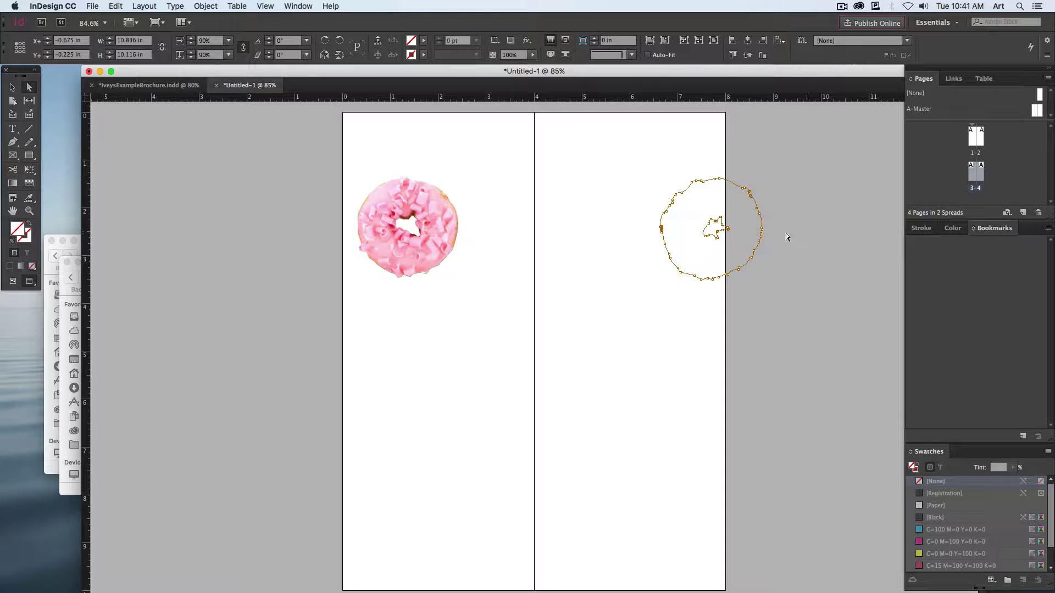
Return to the normal view and shift the image inside the copied frame until the striped chocolate donut fits within it
{"action": "key", "text": "w"}
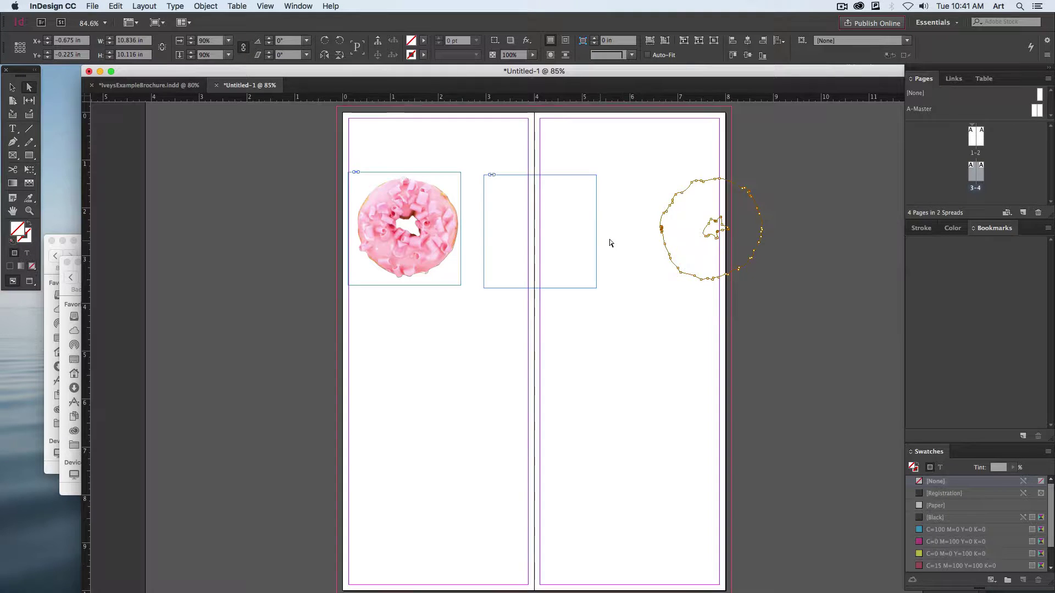
{"action": "left_click_drag", "start_coordinate": [569, 242], "coordinate": [435, 230]}
{"action": "key", "text": "super+z"}
{"action": "left_click", "coordinate": [13, 88]}
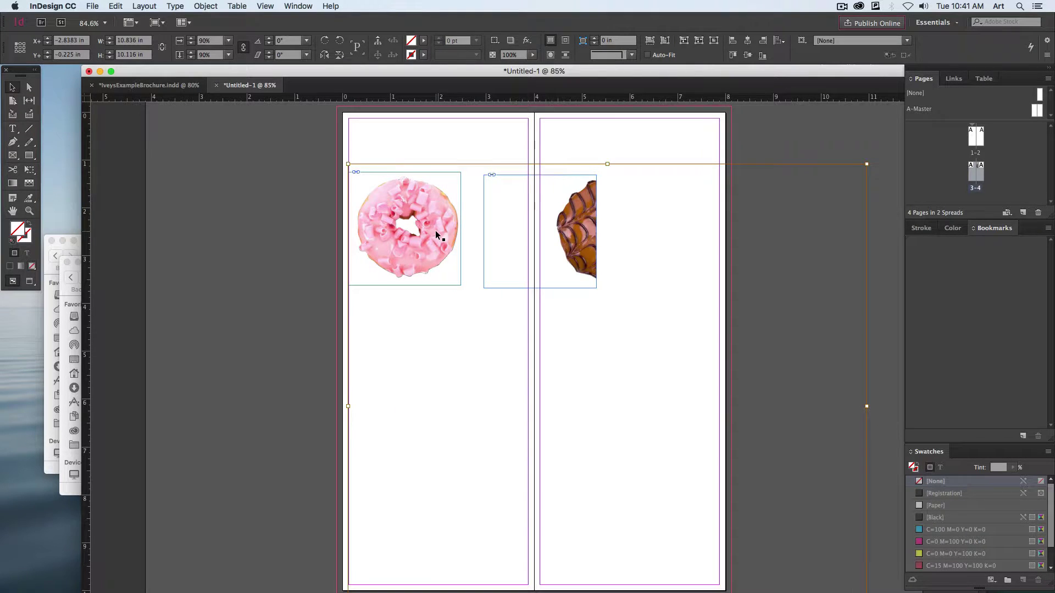
{"action": "key", "text": "Left"}
{"action": "key", "text": "Left"}
{"action": "key", "text": "Left"}
{"action": "key", "text": "Left"}
{"action": "key", "text": "Left"}
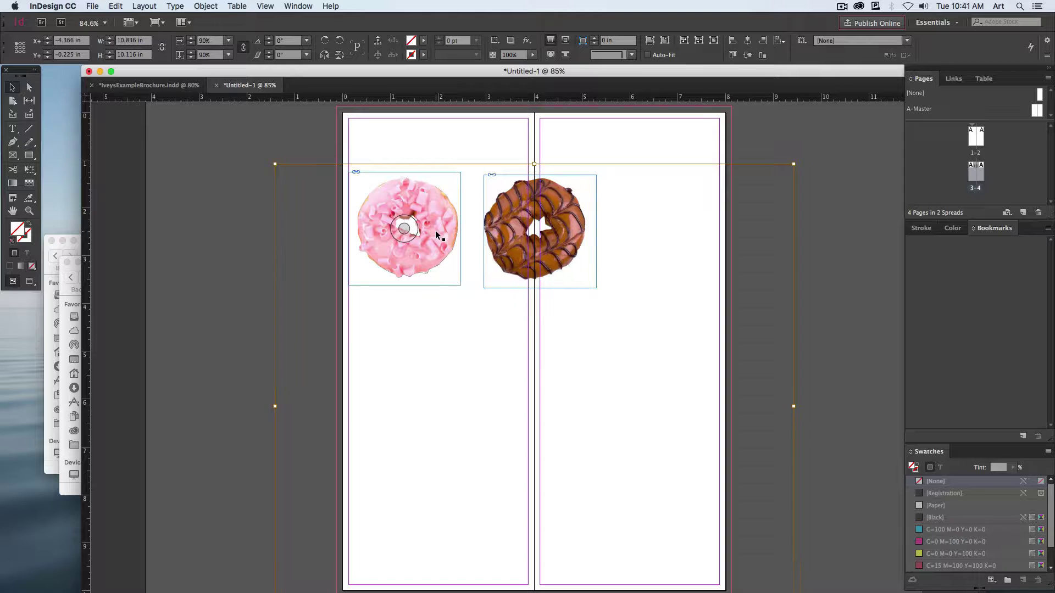
{"action": "key", "text": "Right"}
{"action": "key", "text": "Right"}
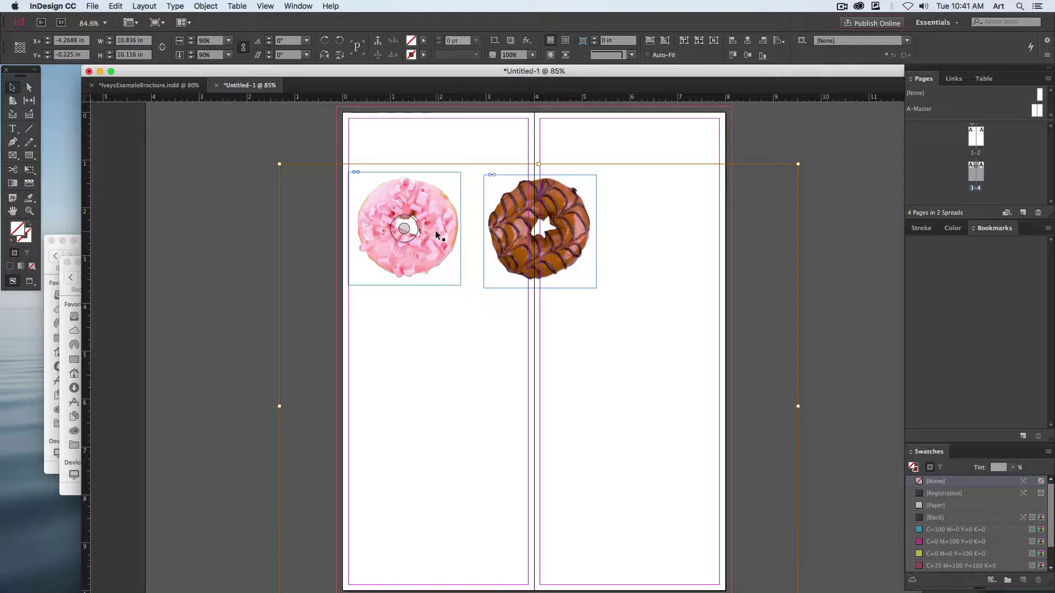
Move the pink donut frame to the top of page 3 and the striped chocolate donut frame below it
{"action": "key", "text": "super+shift+a"}
{"action": "left_click_drag", "start_coordinate": [406, 222], "coordinate": [391, 165]}
{"action": "left_click_drag", "start_coordinate": [539, 259], "coordinate": [405, 329]}
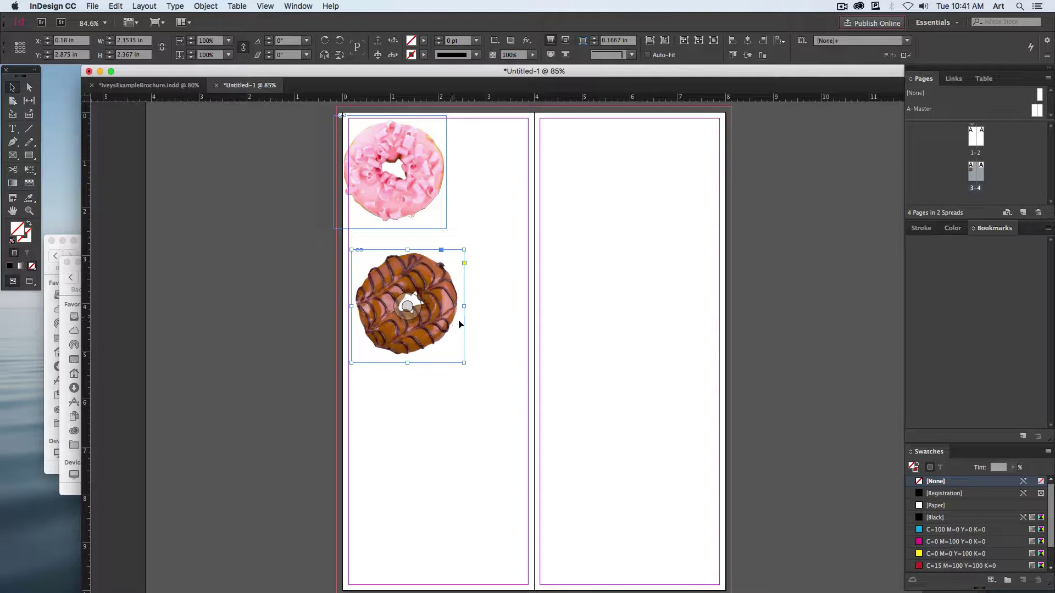
Duplicate the striped chocolate donut frame diagonally below the original near the fold of page 3 and keep the copy selected
{"action": "left_click_drag", "start_coordinate": [447, 291], "coordinate": [519, 411]}
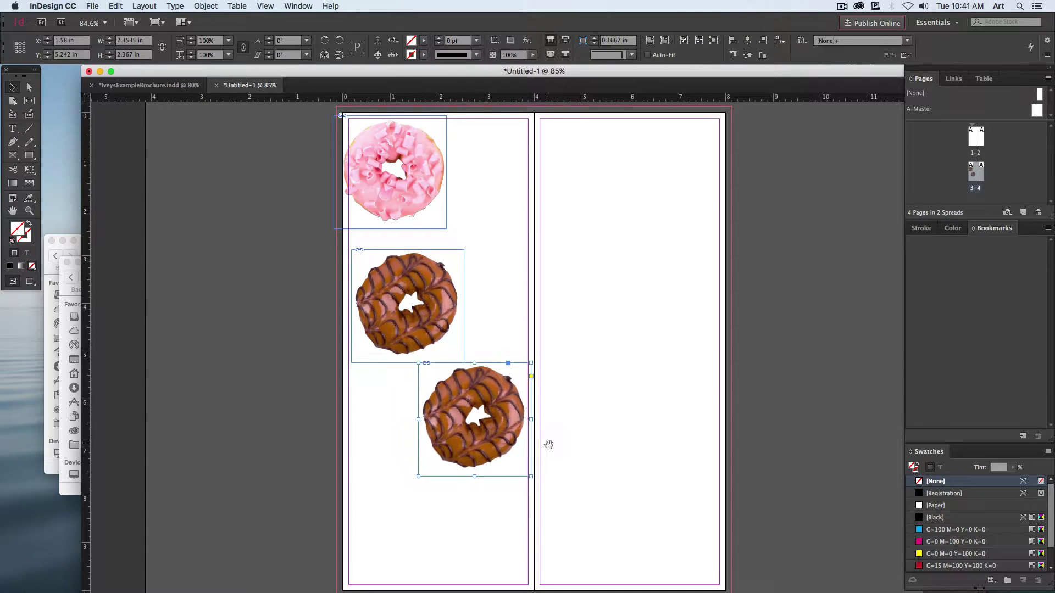
{"action": "left_click_drag", "start_coordinate": [548, 444], "coordinate": [549, 386]}
{"action": "left_click", "coordinate": [552, 393]}
{"action": "left_click", "coordinate": [480, 363]}
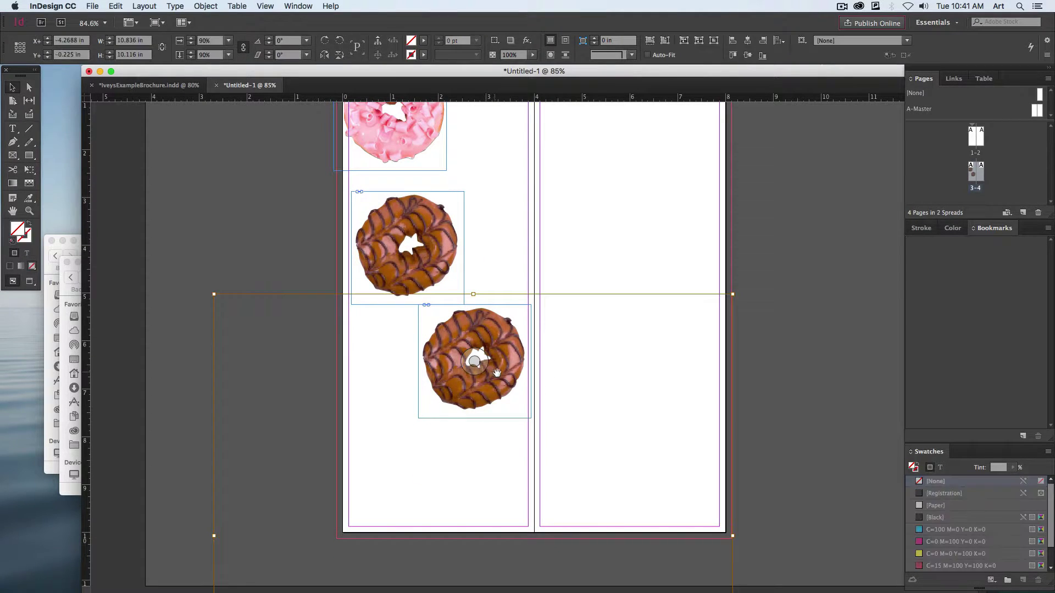
{"action": "key", "text": "super+d"}
{"action": "left_click", "coordinate": [709, 580]}
{"action": "left_click", "coordinate": [568, 223]}
{"action": "left_click", "coordinate": [511, 395]}
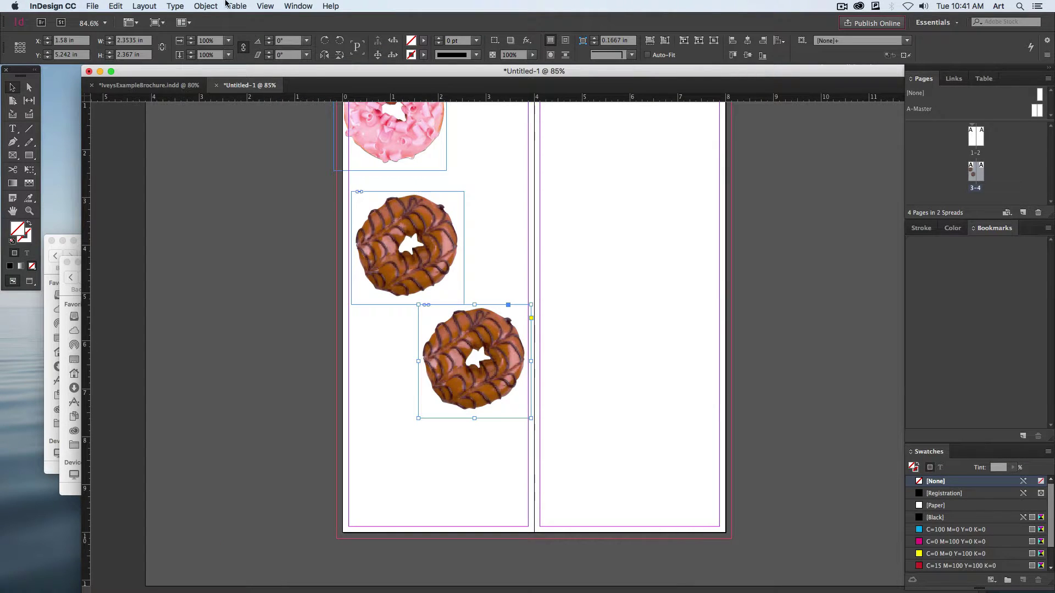
Change the third frame's Photoshop clipping path to the crumb-topped caramel donut's path and reposition the image to show that donut
{"action": "left_click", "coordinate": [206, 6]}
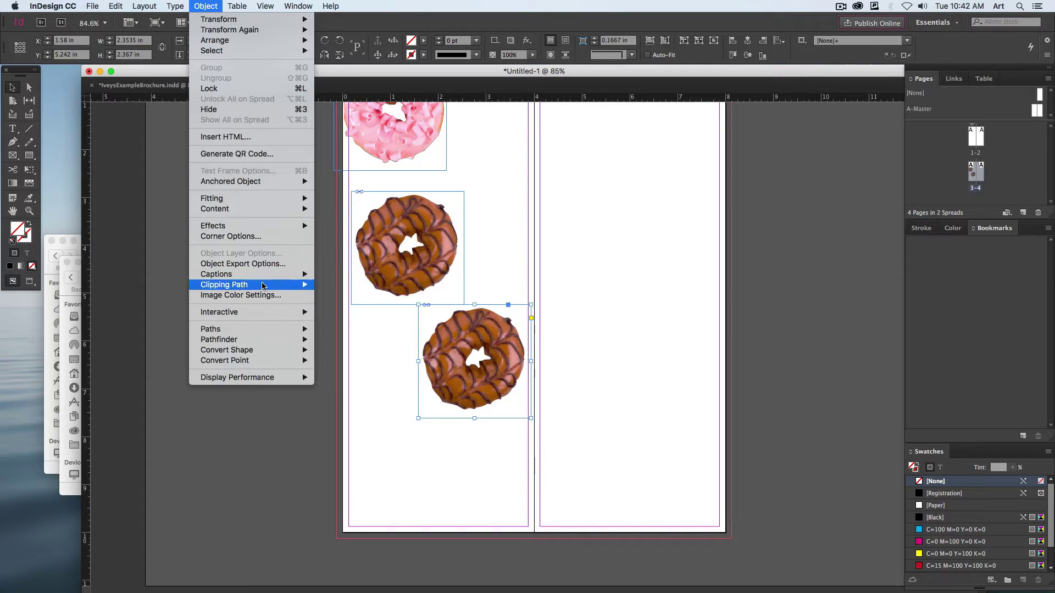
{"action": "mouse_move", "coordinate": [263, 284]}
{"action": "left_click", "coordinate": [367, 286]}
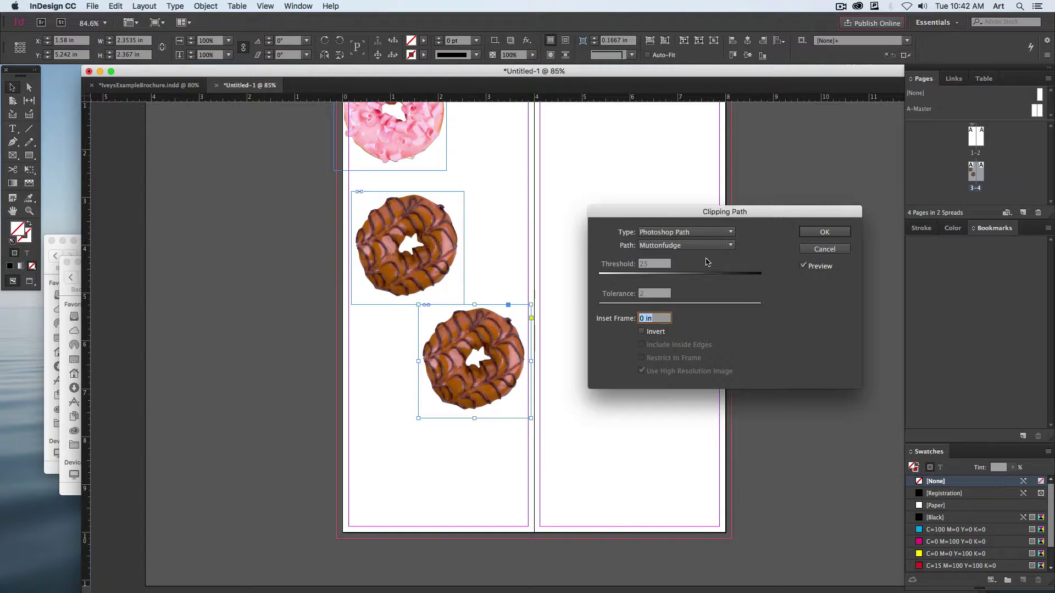
{"action": "left_click", "coordinate": [687, 245]}
{"action": "left_click", "coordinate": [686, 270]}
{"action": "left_click", "coordinate": [813, 235]}
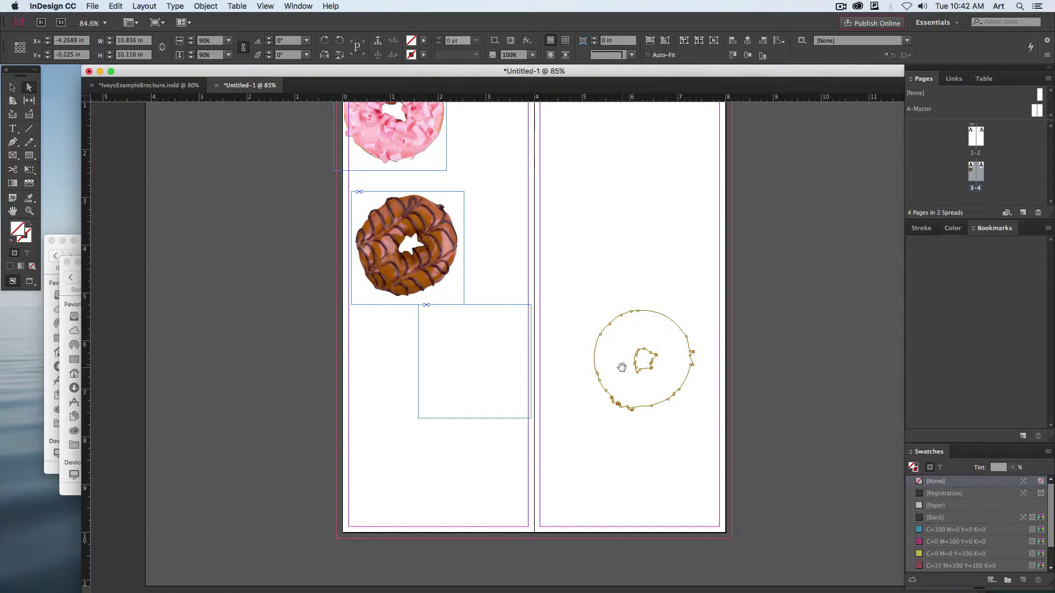
{"action": "left_click_drag", "start_coordinate": [619, 365], "coordinate": [448, 354]}
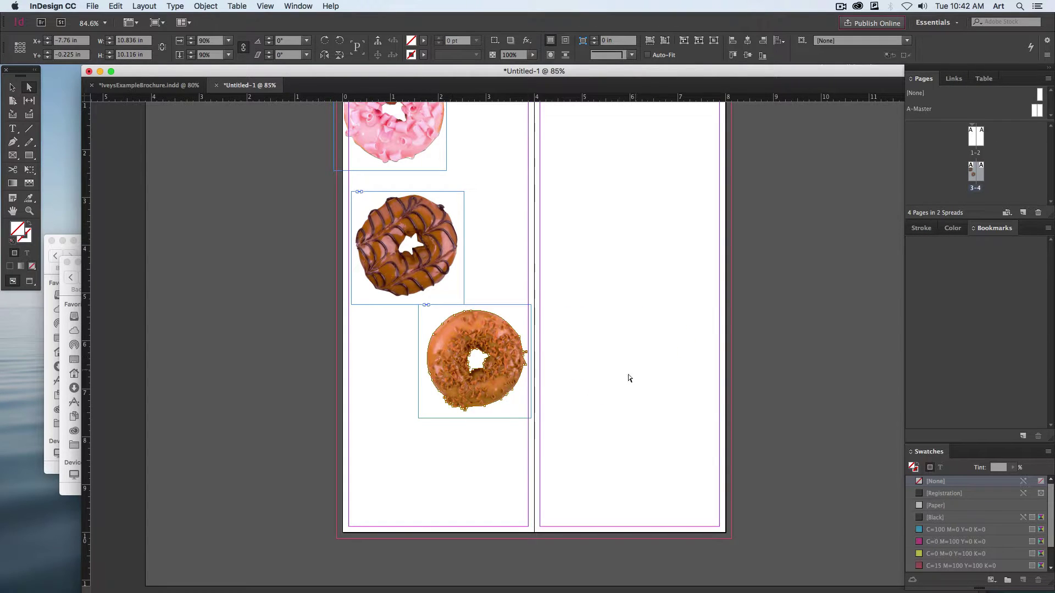
{"action": "left_click", "coordinate": [595, 346]}
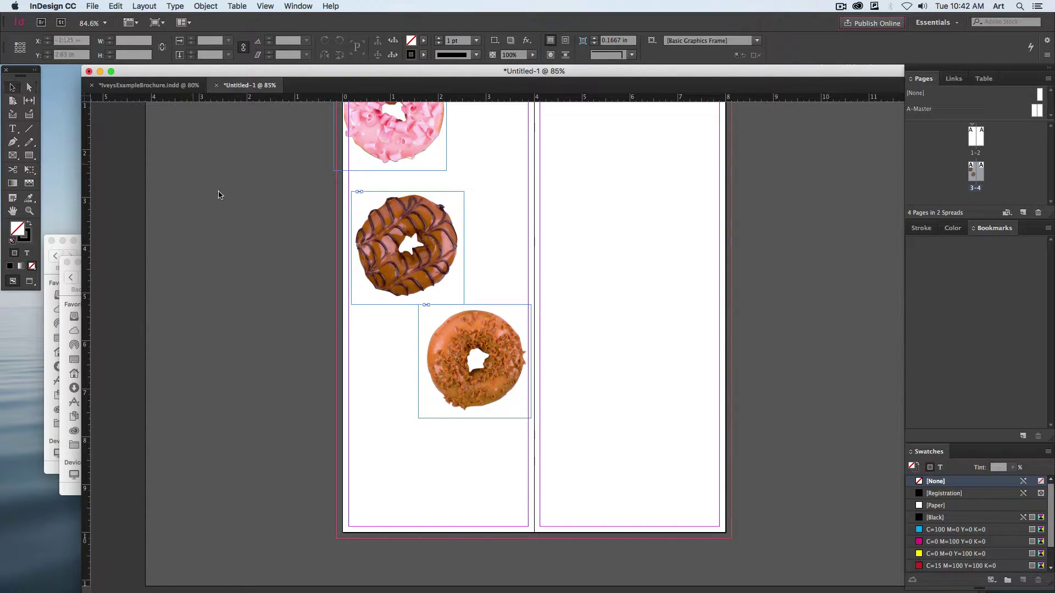
Preview the three clipped donuts on the spread without guides and frame edges, and return to the normal view
{"action": "key", "text": "w"}
{"action": "scroll", "coordinate": [258, 216], "scroll_direction": "up", "scroll_amount": 3}
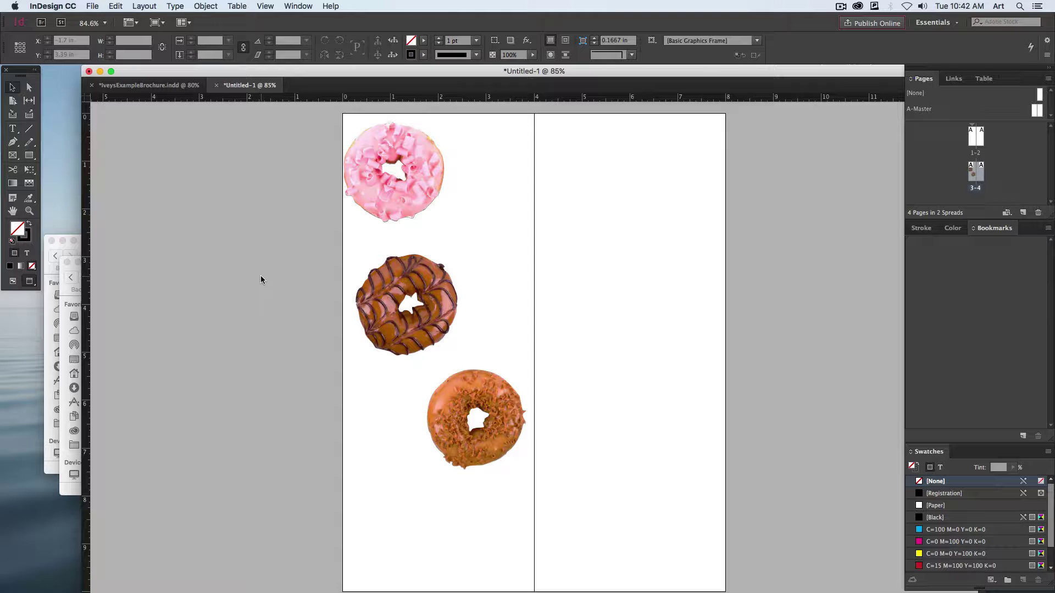
{"action": "key", "text": "w"}
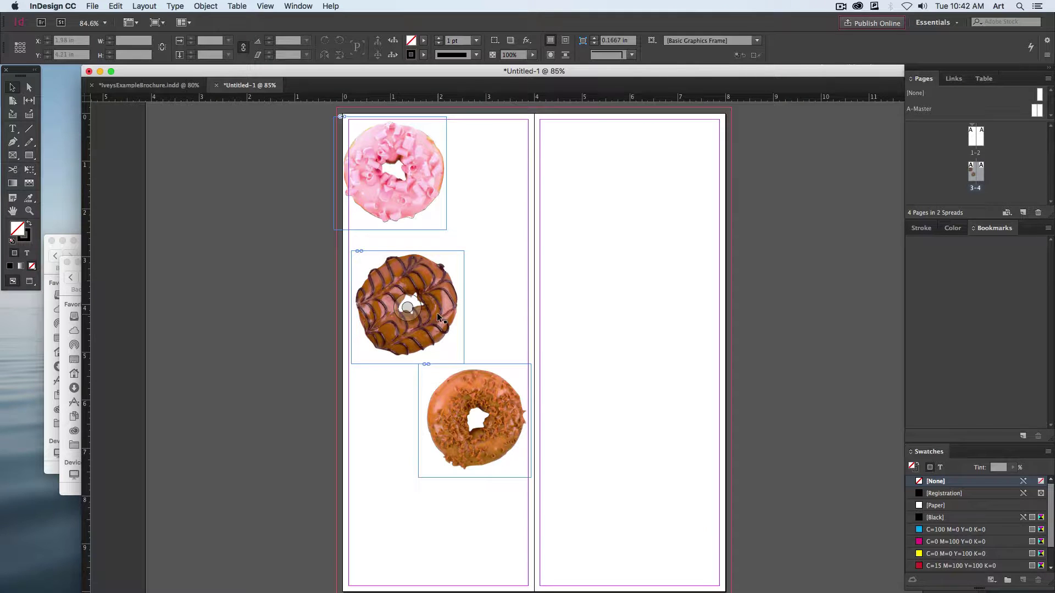
Place a copy of the striped chocolate donut frame across the fold onto page 4
{"action": "left_click_drag", "start_coordinate": [436, 319], "coordinate": [619, 300]}
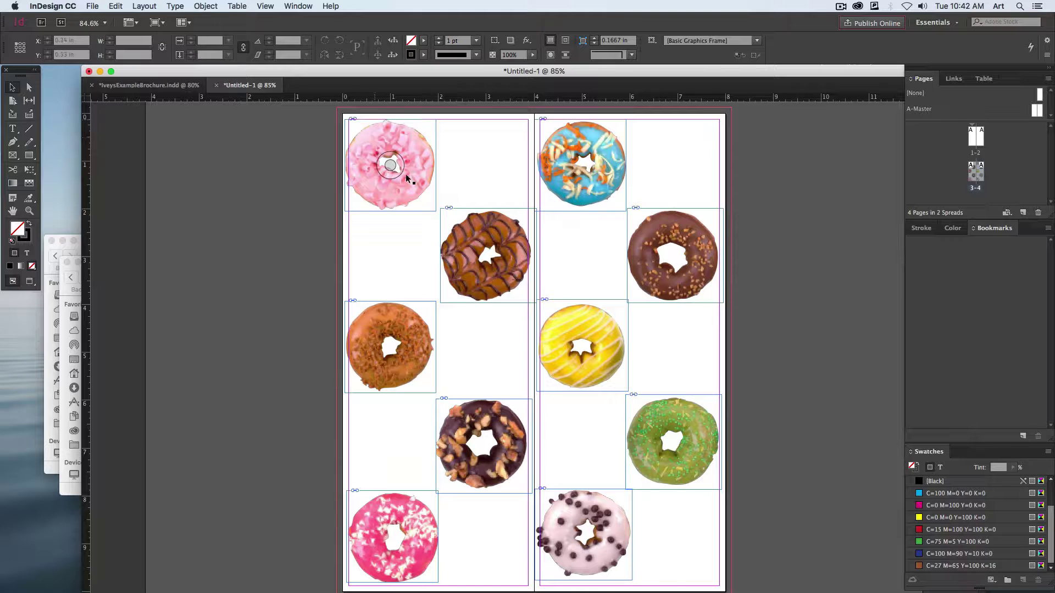
Preview the finished donut arrangement on pages 3 and 4 without guides and shift the document window aside
{"action": "key", "text": "w"}
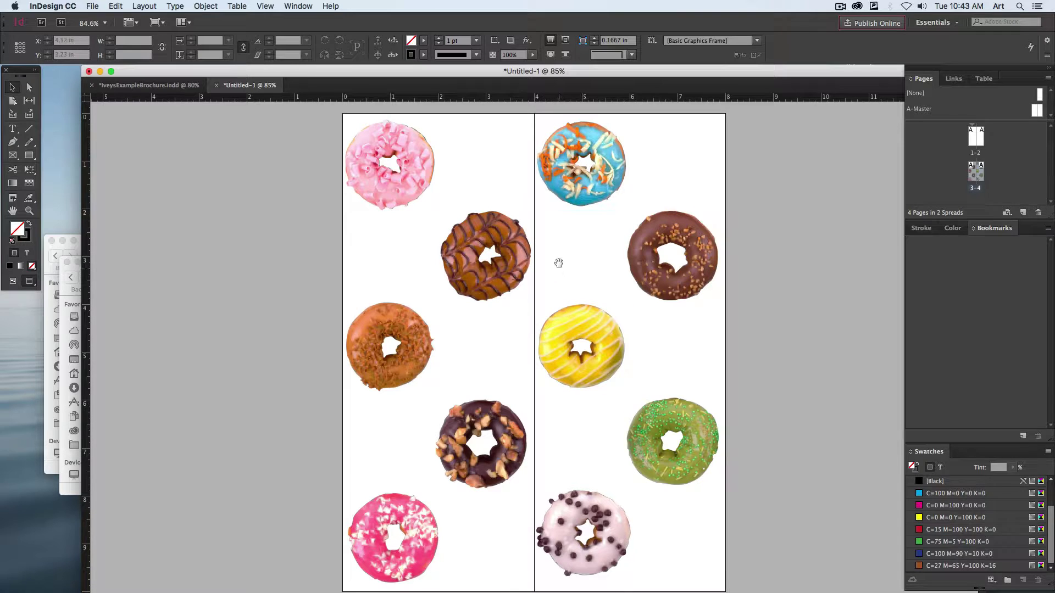
{"action": "scroll", "coordinate": [556, 260], "scroll_direction": "down", "scroll_amount": 2}
{"action": "left_click_drag", "start_coordinate": [473, 70], "coordinate": [404, 72]}
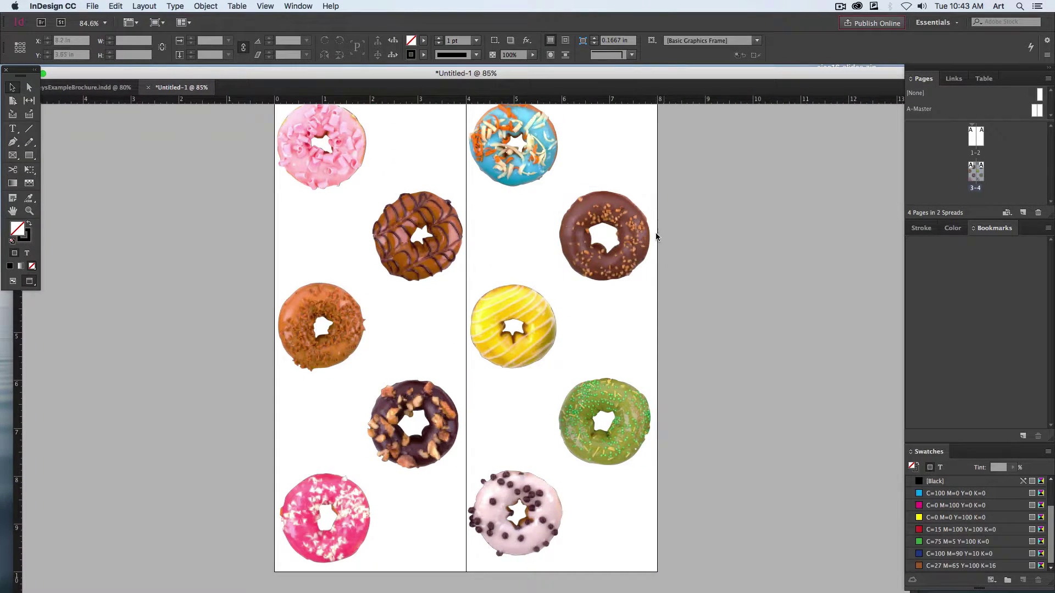
Draw a rectangle about 8 in wide and 1.48 in high across pages 3 and 4, over the second donut row
{"action": "key", "text": "w"}
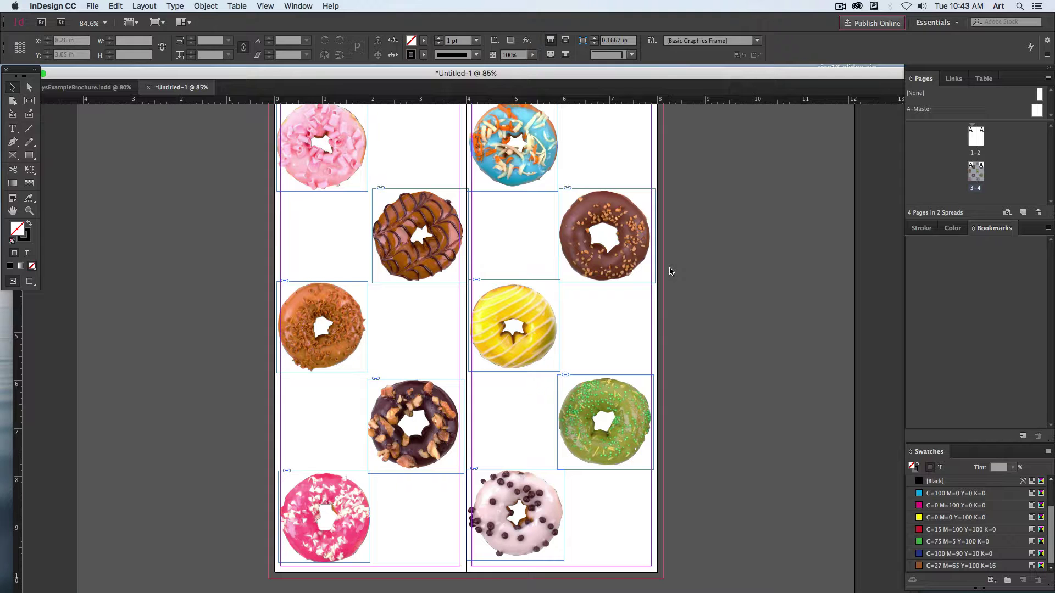
{"action": "key", "text": "w"}
{"action": "key", "text": "super+1"}
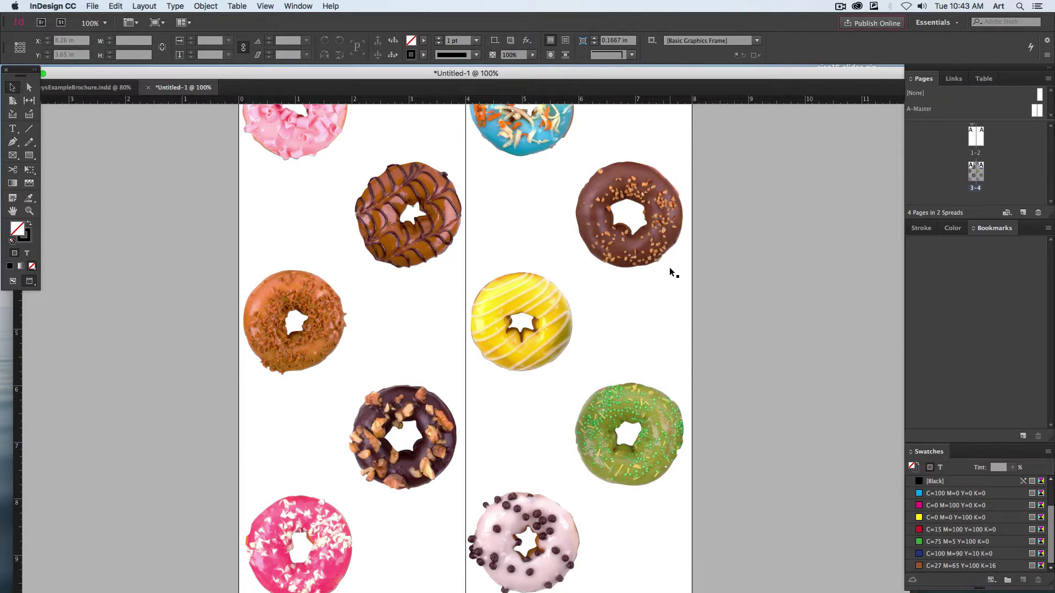
{"action": "scroll", "coordinate": [665, 297], "scroll_direction": "up", "scroll_amount": 10}
{"action": "scroll", "coordinate": [615, 318], "scroll_direction": "down", "scroll_amount": 8}
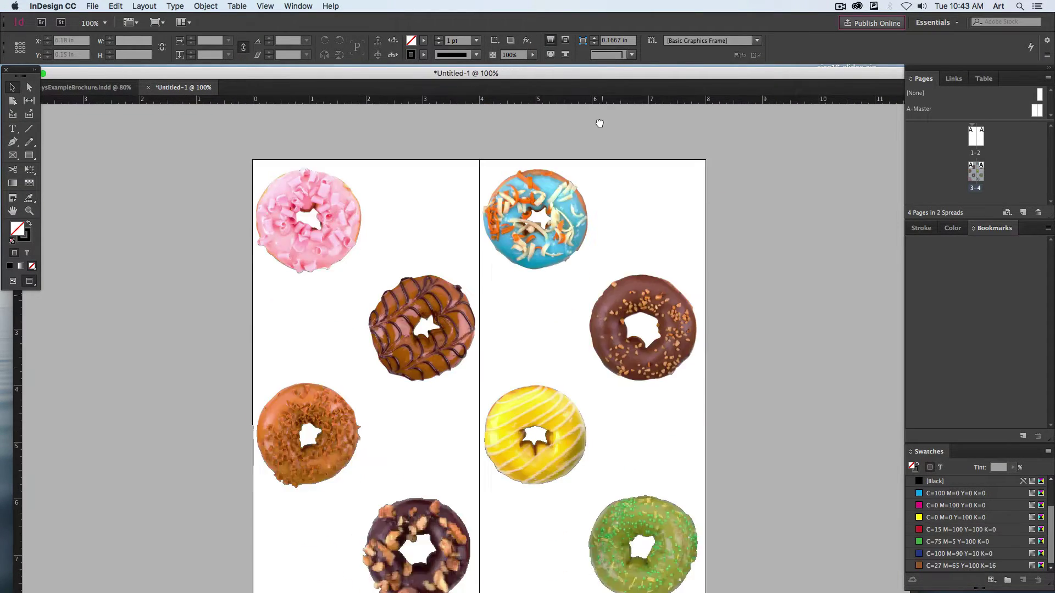
{"action": "scroll", "coordinate": [616, 132], "scroll_direction": "down", "scroll_amount": 2}
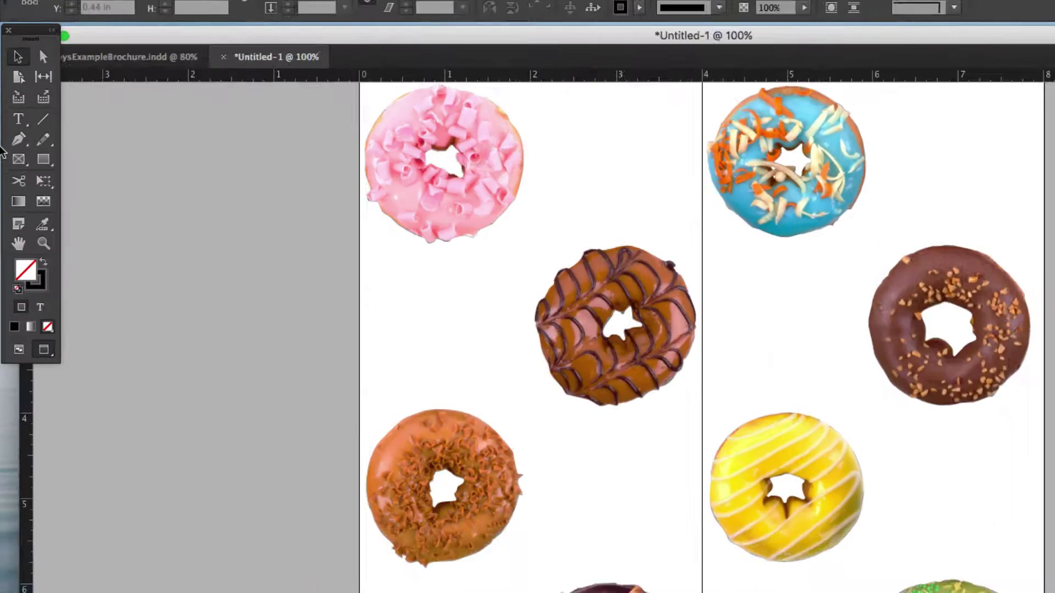
{"action": "left_click_drag", "start_coordinate": [44, 159], "coordinate": [97, 161]}
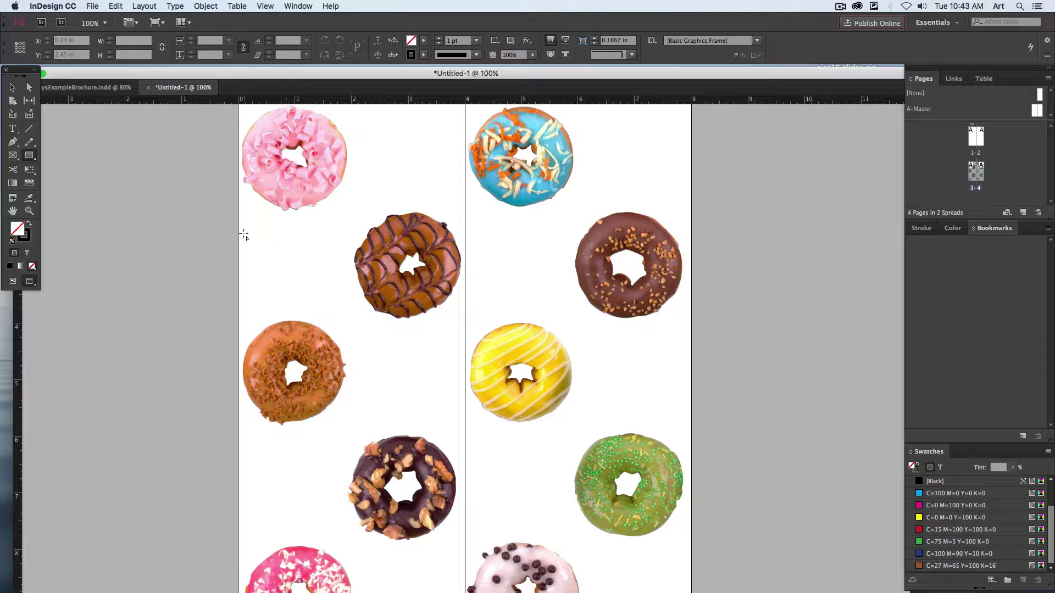
{"action": "left_click_drag", "start_coordinate": [239, 228], "coordinate": [691, 311]}
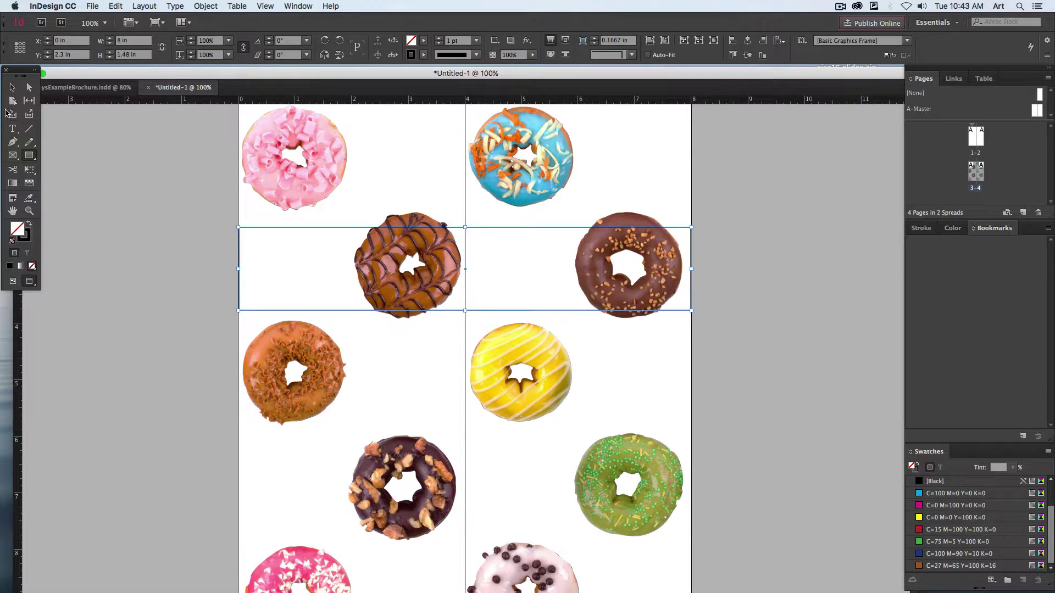
Swap the rectangle's stroke and fill to make it a solid black band, and send it behind the donuts
{"action": "key", "text": "shift+x"}
{"action": "left_click", "coordinate": [10, 92]}
{"action": "key", "text": "super+shift+bracketleft"}
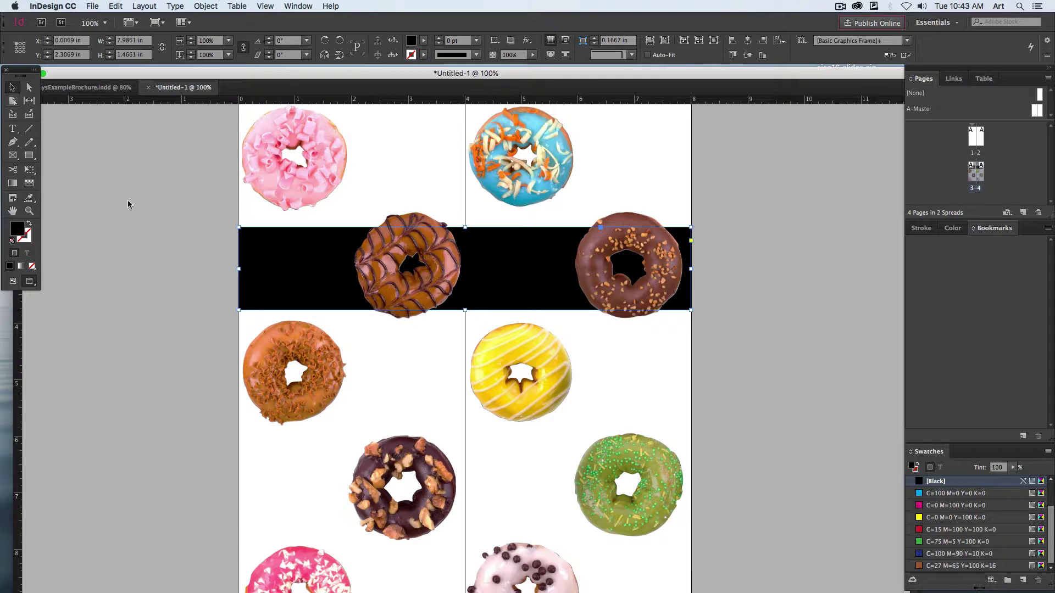
{"action": "left_click", "coordinate": [153, 235]}
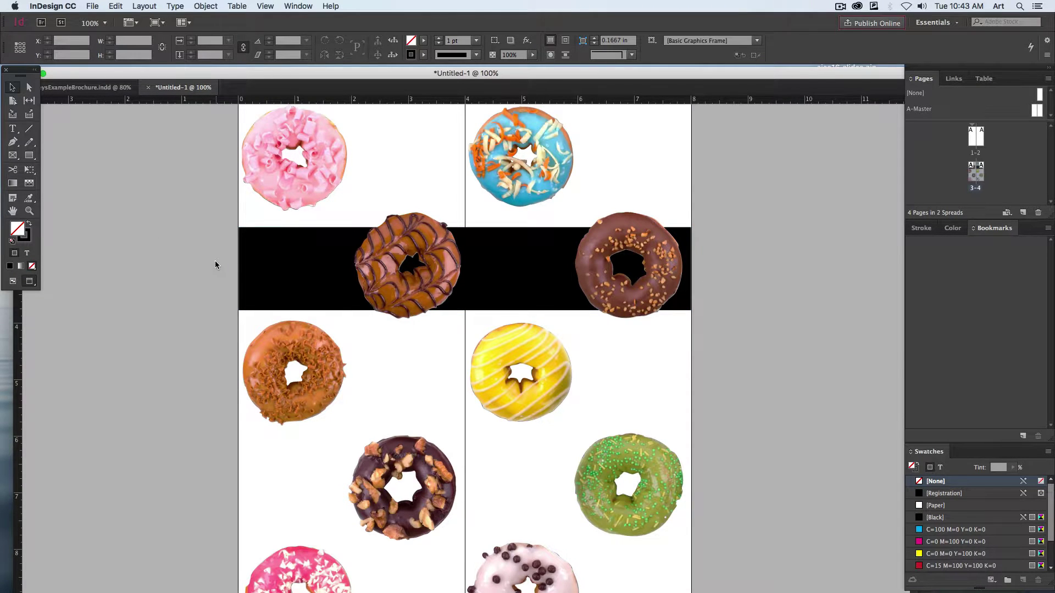
Try shortening the black band to the width of page 3 and placing a copy on page 4, removing the copy
{"action": "scroll", "coordinate": [215, 264], "scroll_direction": "up", "scroll_amount": 2}
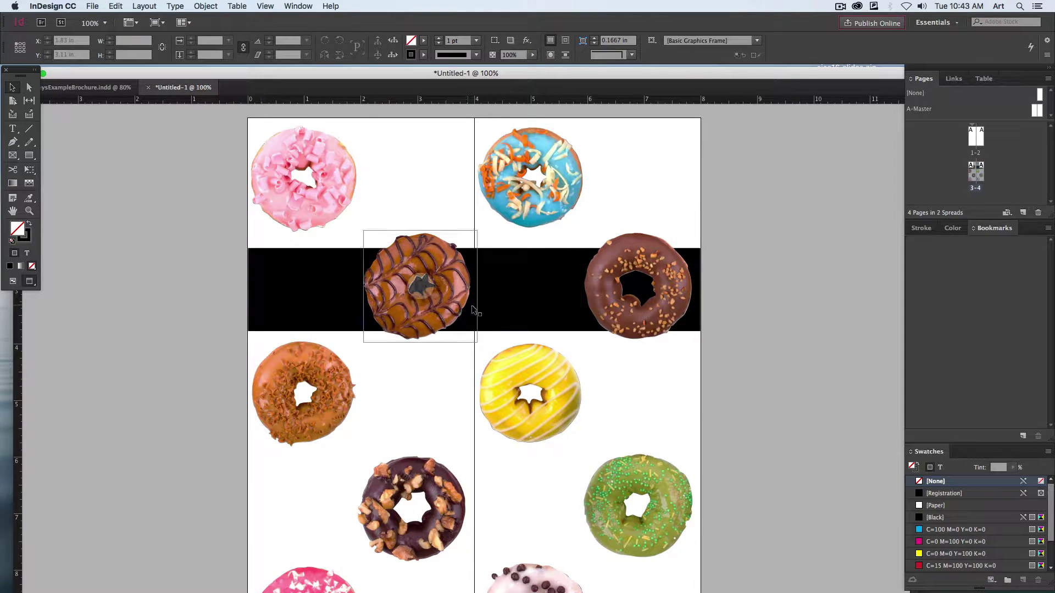
{"action": "left_click", "coordinate": [556, 321]}
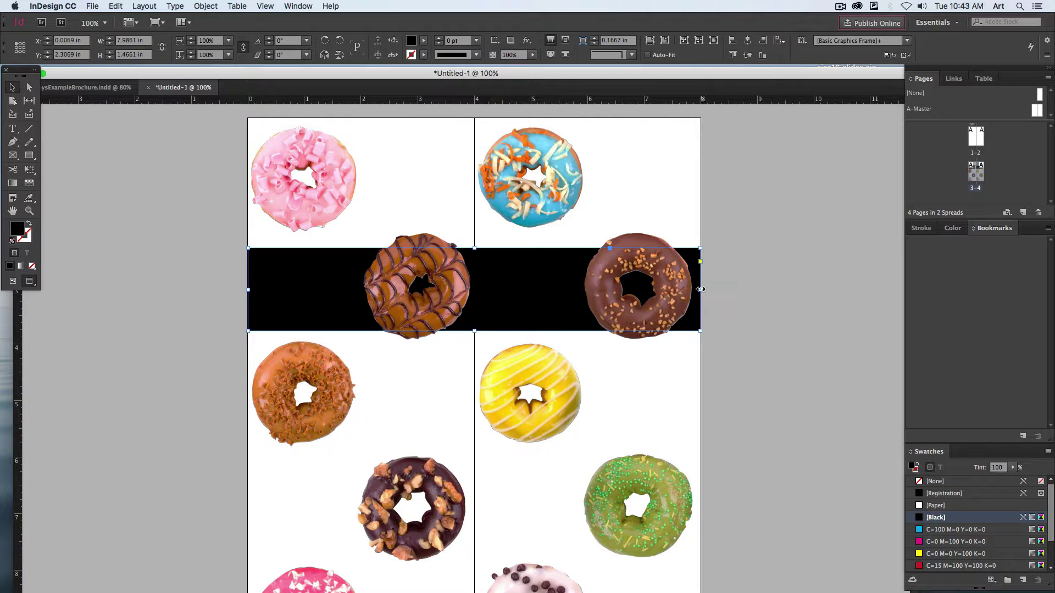
{"action": "left_click_drag", "start_coordinate": [700, 289], "coordinate": [474, 290]}
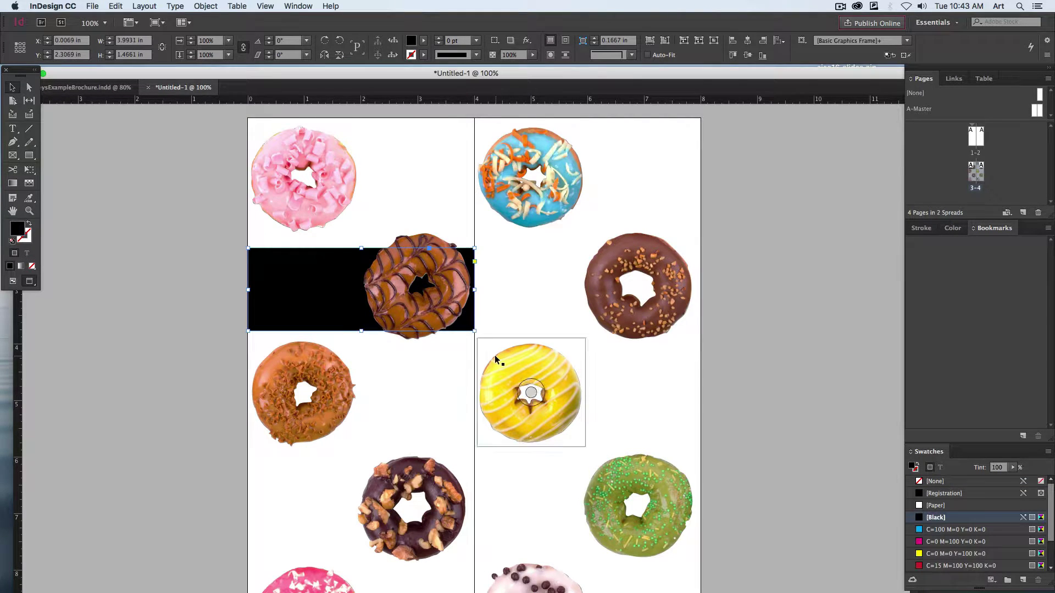
{"action": "left_click_drag", "start_coordinate": [297, 313], "coordinate": [520, 358]}
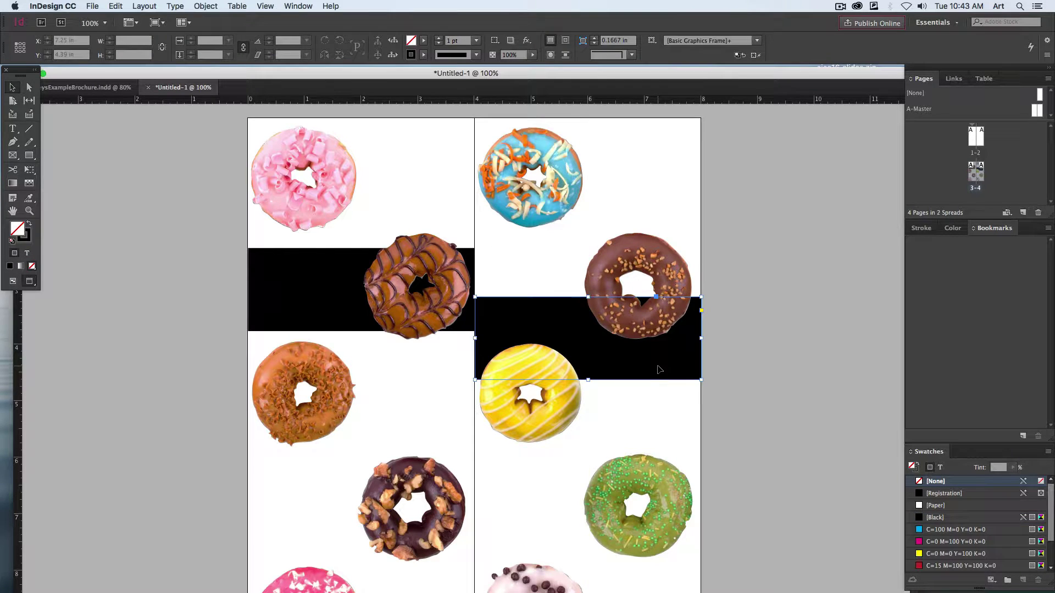
{"action": "key", "text": "Delete"}
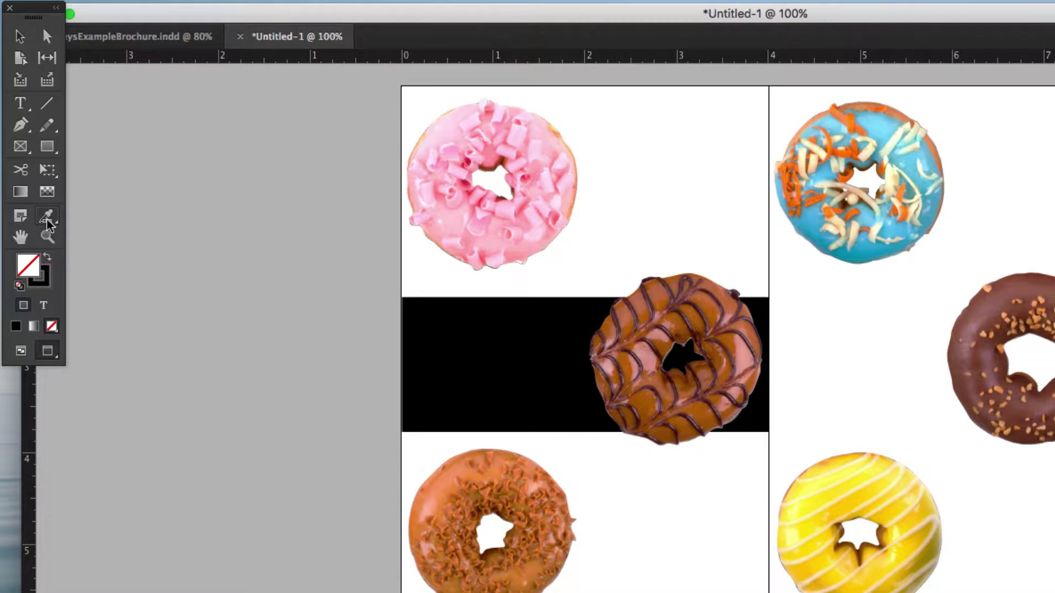
Extract a color theme from the pink donut with the Color Theme Tool and examine the theme variants
{"action": "left_click_drag", "start_coordinate": [29, 198], "coordinate": [50, 200]}
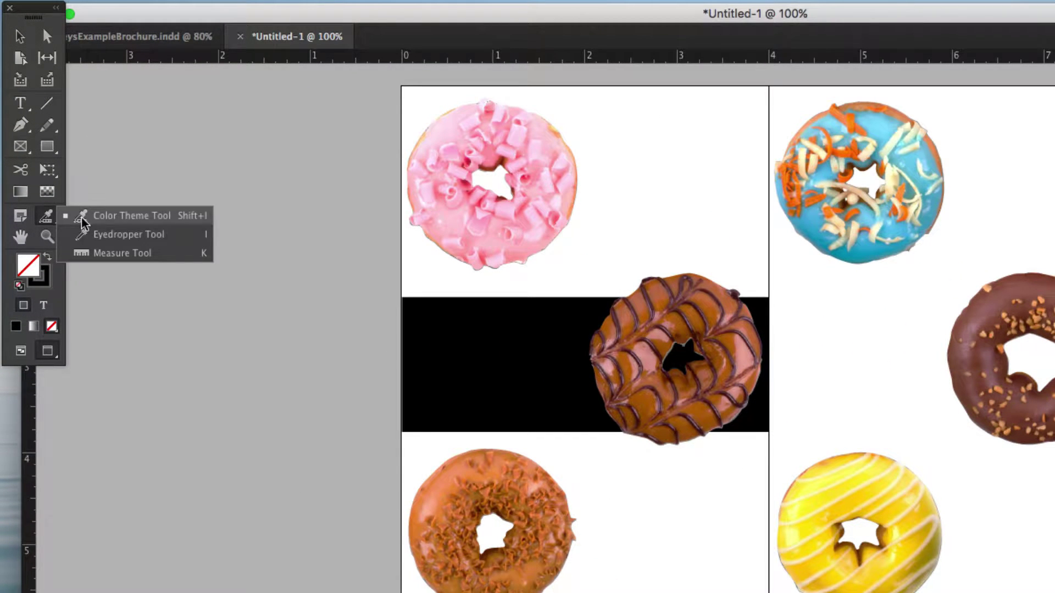
{"action": "left_click", "coordinate": [82, 217]}
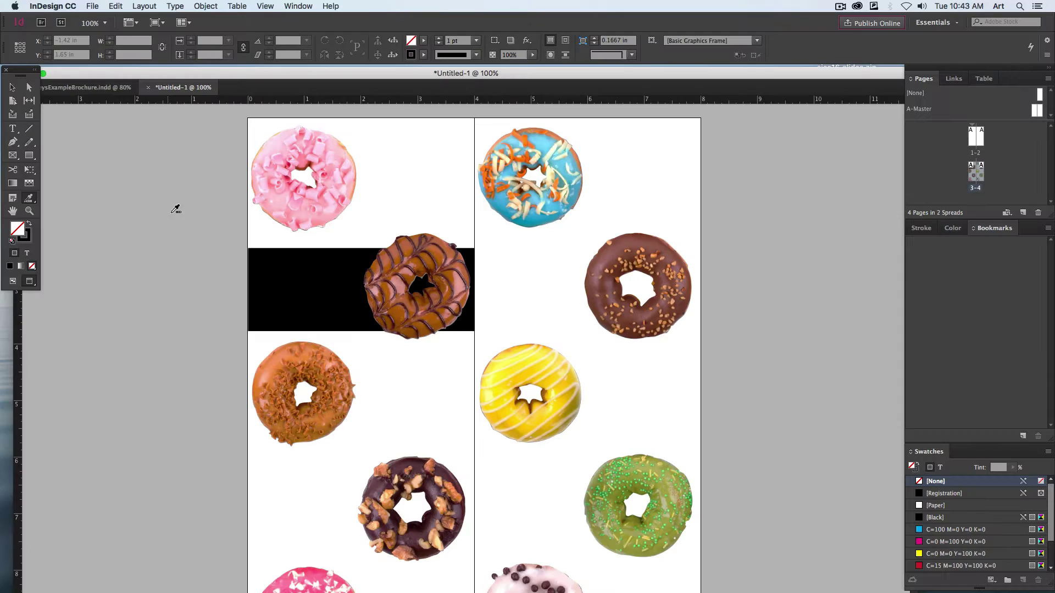
{"action": "left_click", "coordinate": [305, 198]}
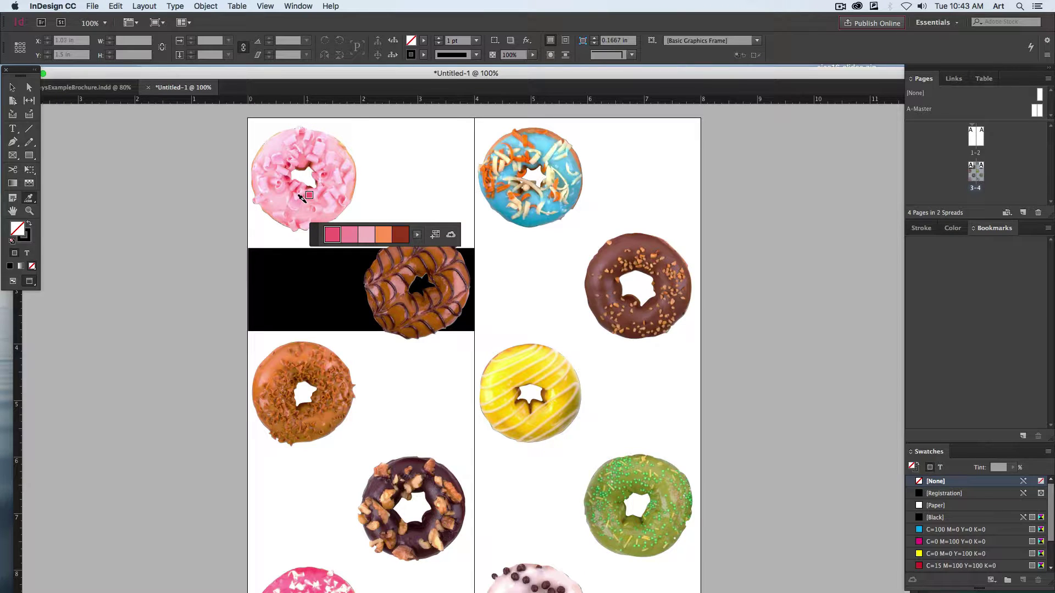
{"action": "left_click", "coordinate": [417, 235]}
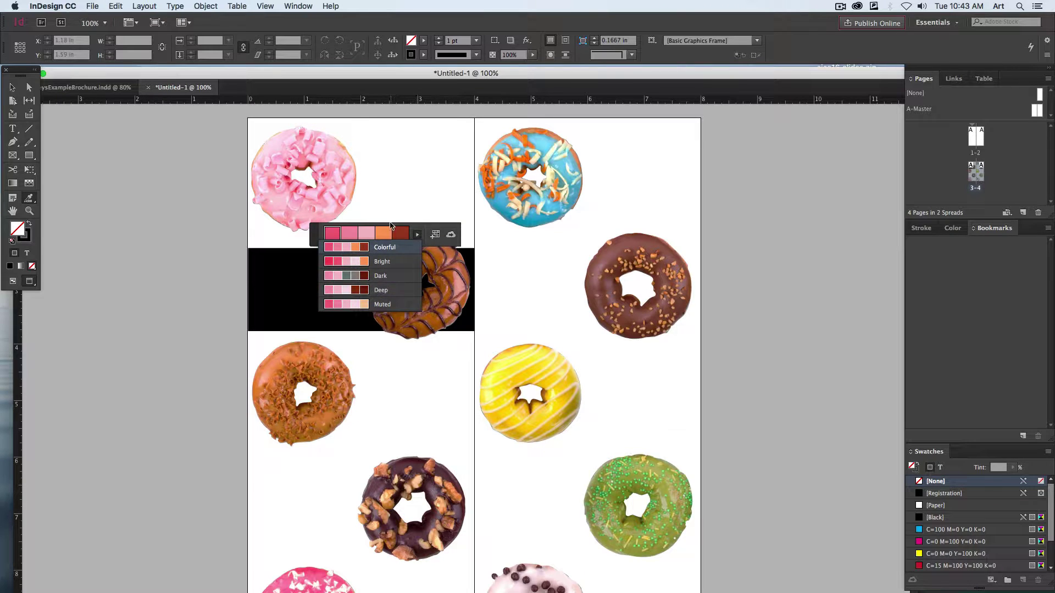
{"action": "left_click", "coordinate": [419, 230]}
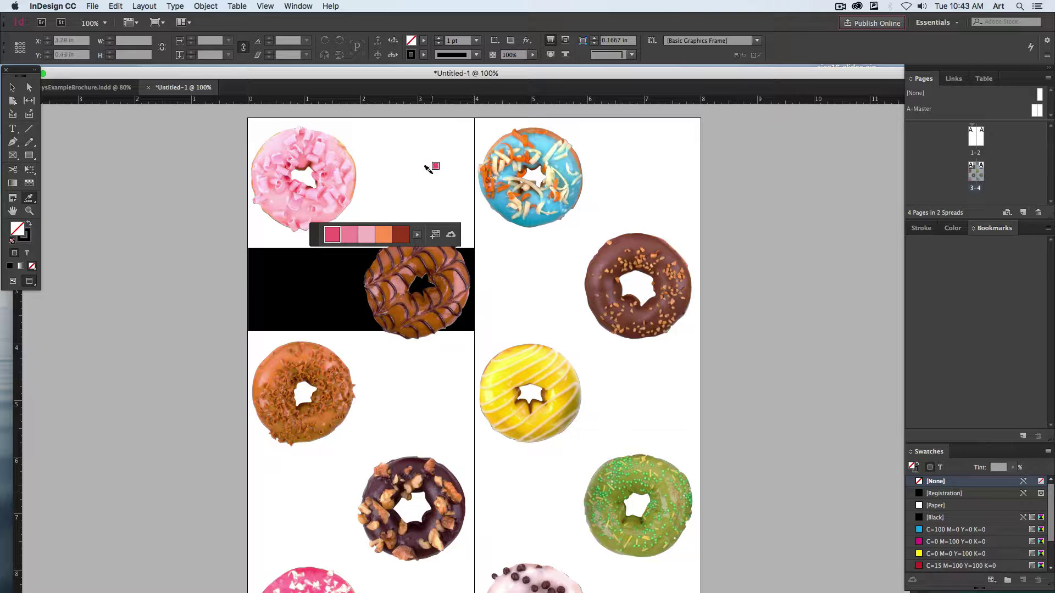
Sample a color theme from the blue donut and choose its Dark variant
{"action": "left_click", "coordinate": [538, 140]}
{"action": "left_click", "coordinate": [417, 234]}
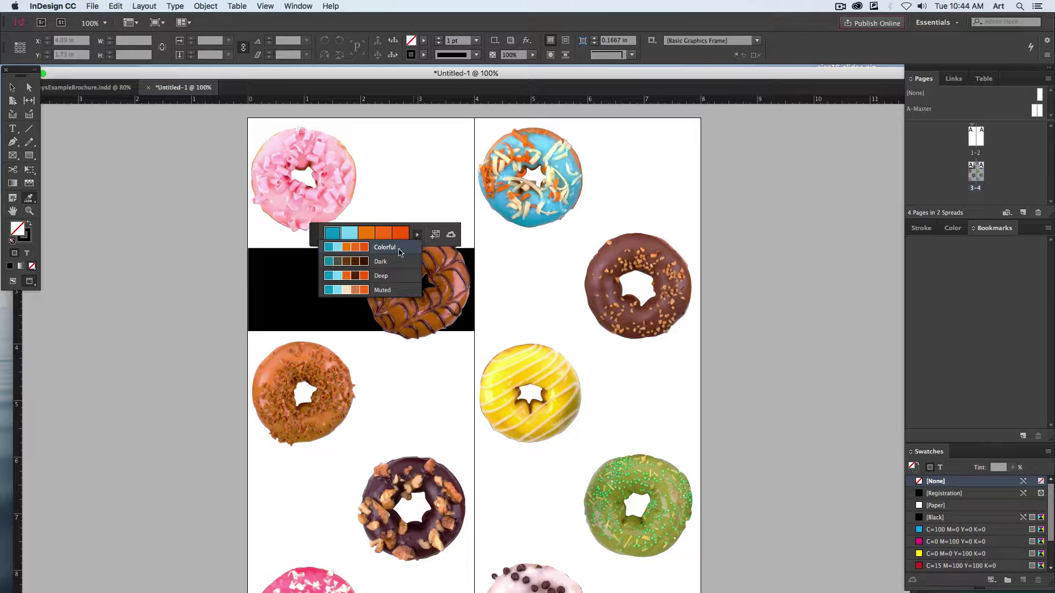
{"action": "left_click", "coordinate": [384, 265]}
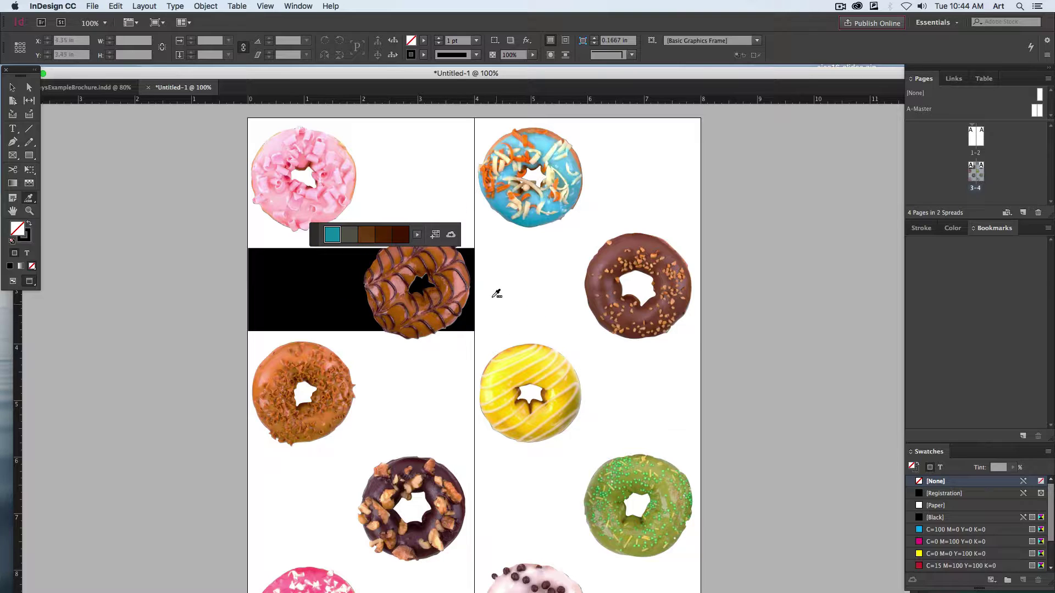
Sample a color theme from the chocolate donut on page 4 and add its Deep variant to the swatches
{"action": "left_click", "coordinate": [614, 254]}
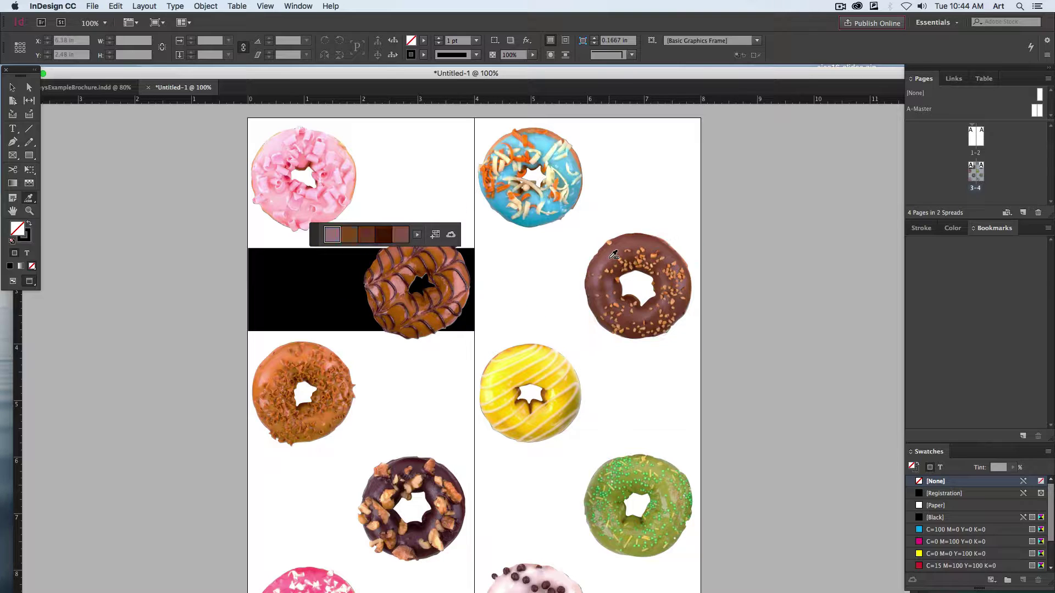
{"action": "left_click", "coordinate": [417, 235]}
{"action": "left_click", "coordinate": [396, 291]}
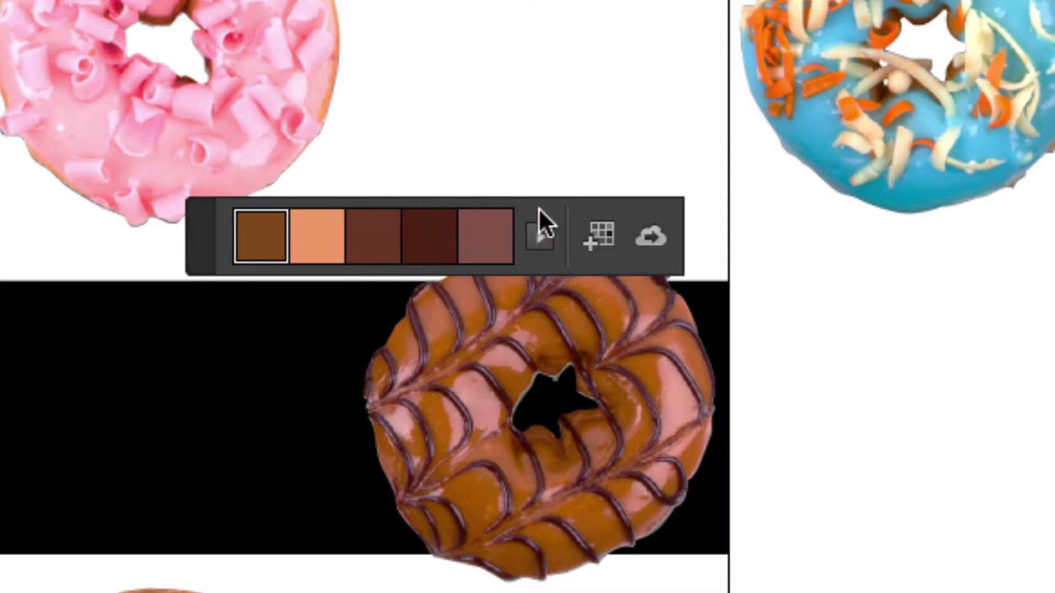
{"action": "left_click", "coordinate": [601, 239]}
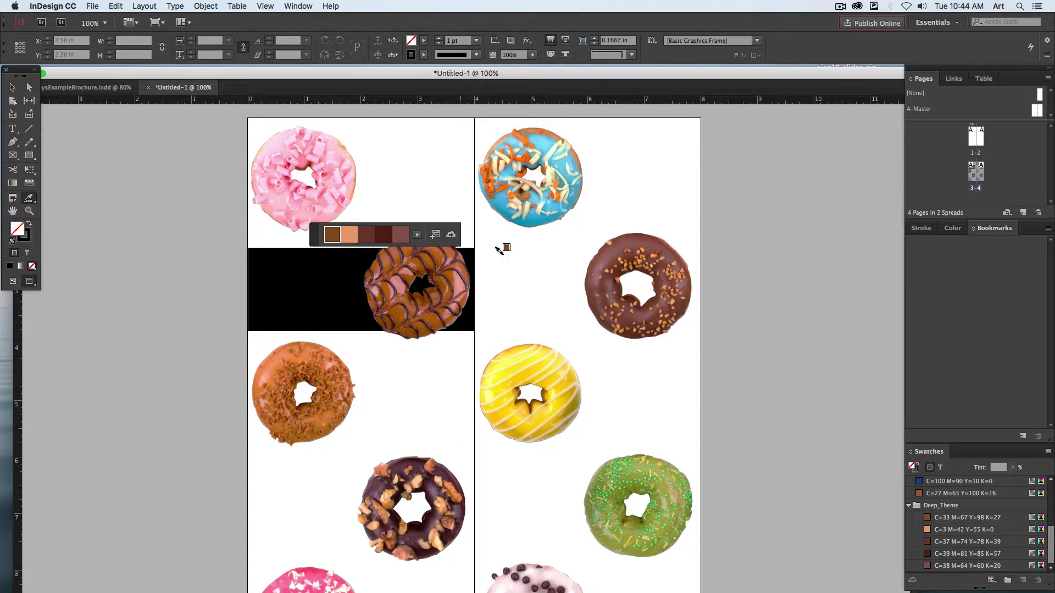
Extend the black band past both outer page edges to about 8.34 in wide and fill it with C=3 M=42 Y=55 K=0
{"action": "left_click_drag", "start_coordinate": [952, 464], "coordinate": [763, 215]}
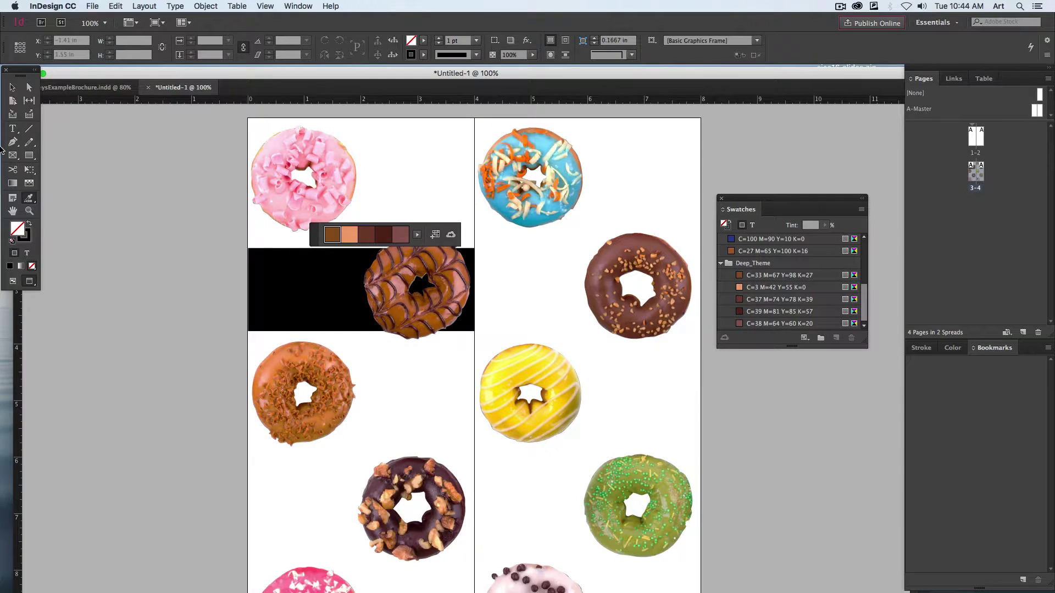
{"action": "left_click", "coordinate": [12, 87]}
{"action": "left_click", "coordinate": [272, 291]}
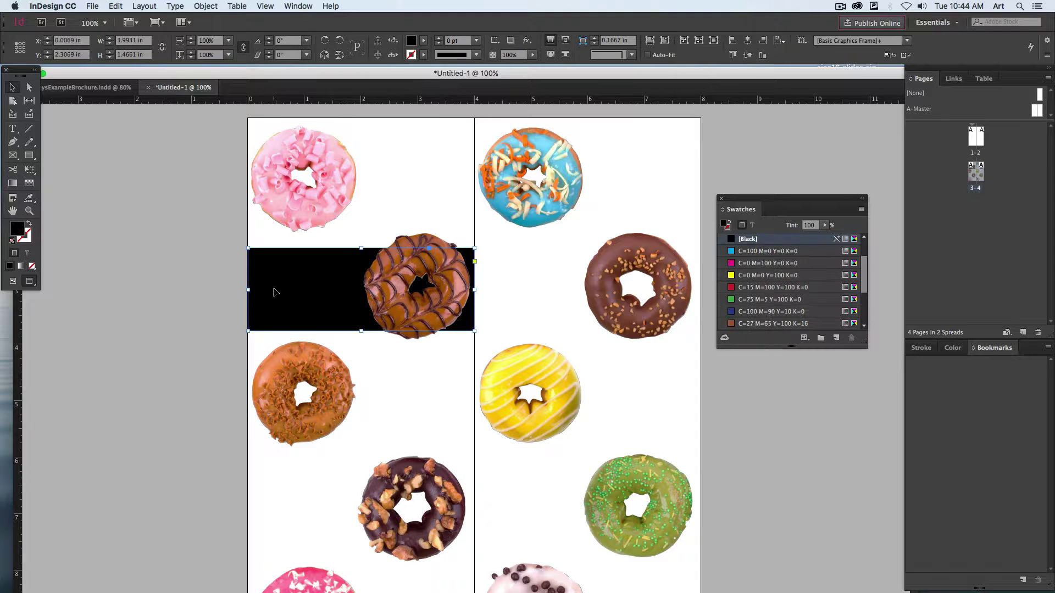
{"action": "left_click_drag", "start_coordinate": [475, 289], "coordinate": [707, 299]}
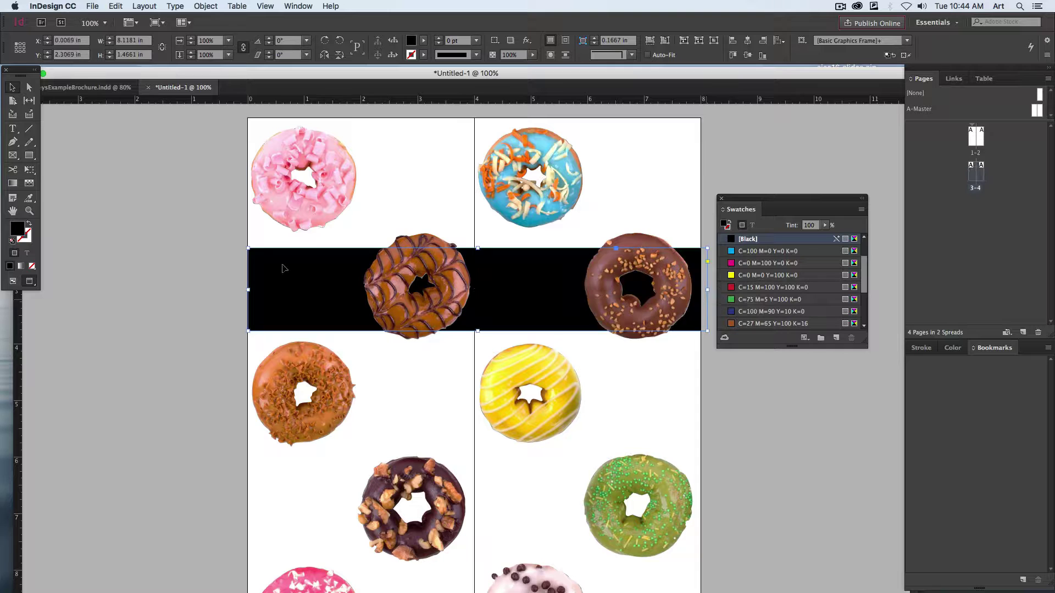
{"action": "left_click_drag", "start_coordinate": [249, 288], "coordinate": [237, 290]}
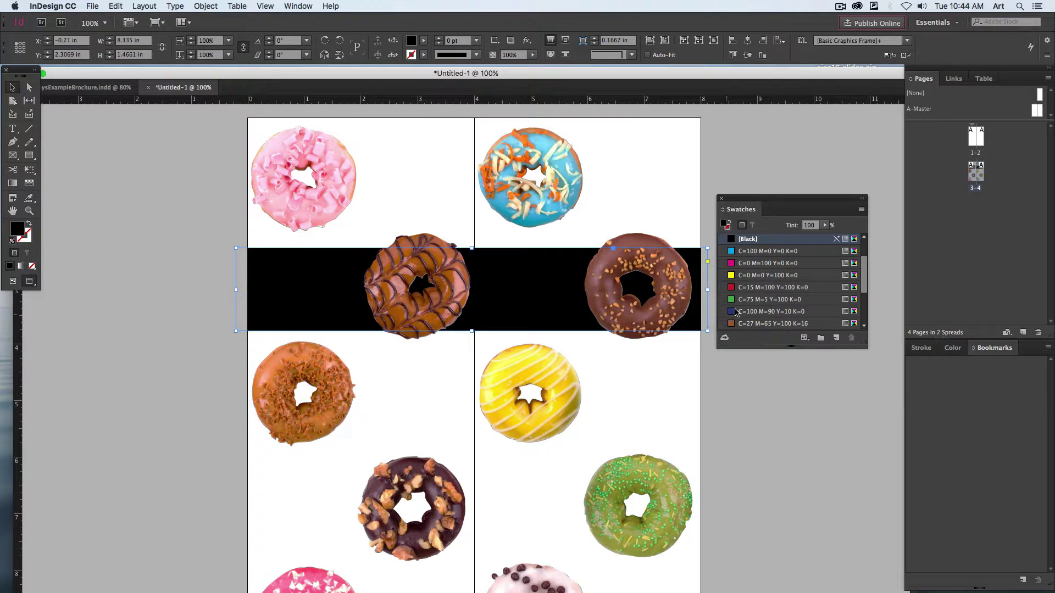
{"action": "scroll", "coordinate": [738, 304], "scroll_direction": "down", "scroll_amount": 3}
{"action": "left_click", "coordinate": [754, 287]}
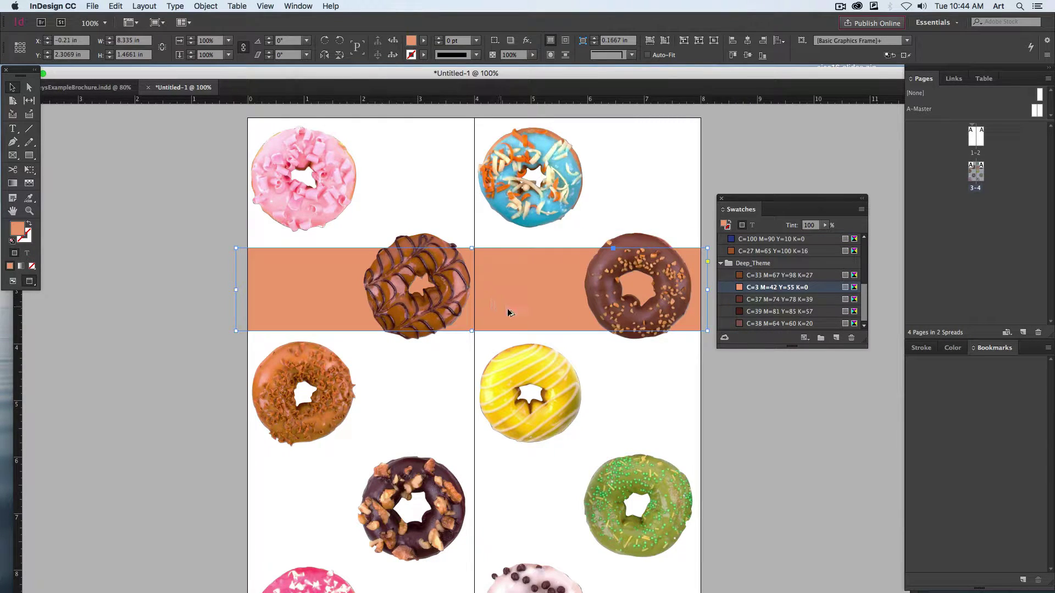
Copy the band directly above with fill C=39 M=81 Y=85 K=57, and directly below with fill C=37 M=74 Y=78 K=39
{"action": "left_click_drag", "start_coordinate": [506, 312], "coordinate": [506, 230]}
{"action": "left_click", "coordinate": [759, 311]}
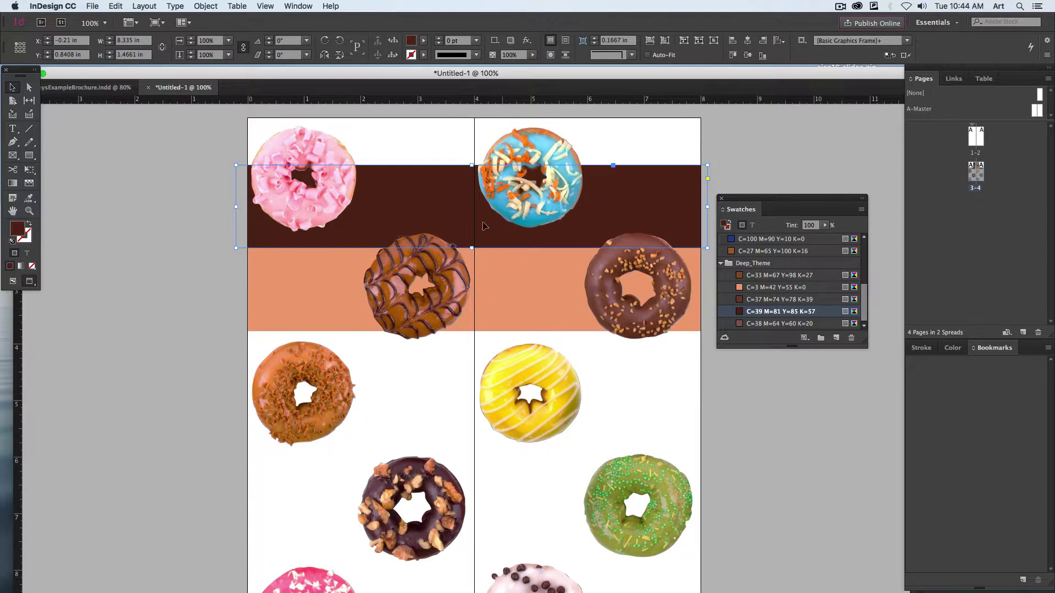
{"action": "left_click", "coordinate": [524, 285]}
{"action": "left_click_drag", "start_coordinate": [524, 285], "coordinate": [530, 371]}
{"action": "left_click", "coordinate": [762, 302]}
{"action": "left_click", "coordinate": [759, 313]}
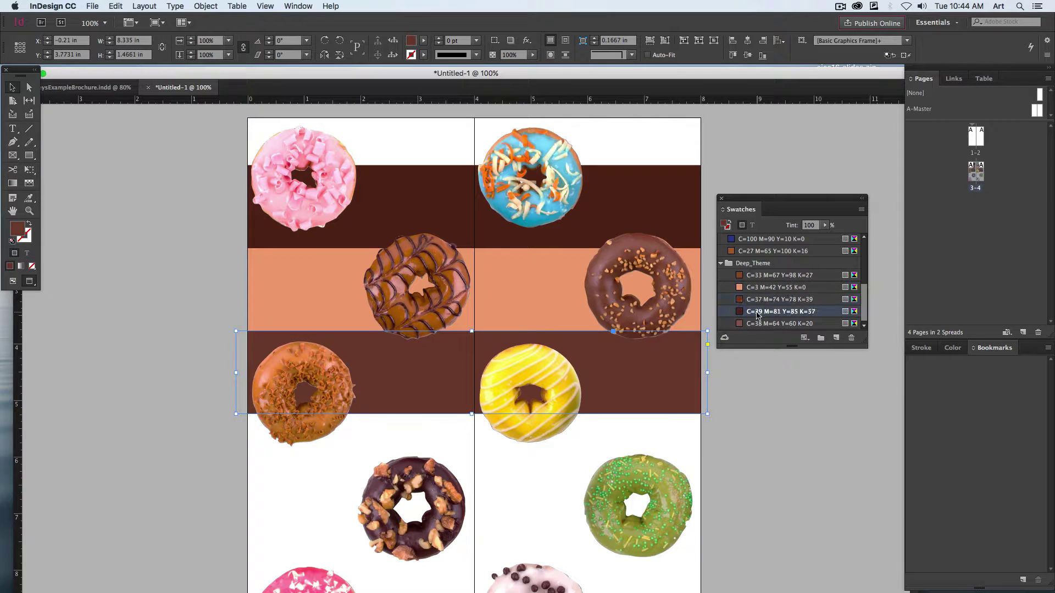
{"action": "left_click", "coordinate": [758, 301]}
{"action": "left_click", "coordinate": [733, 439]}
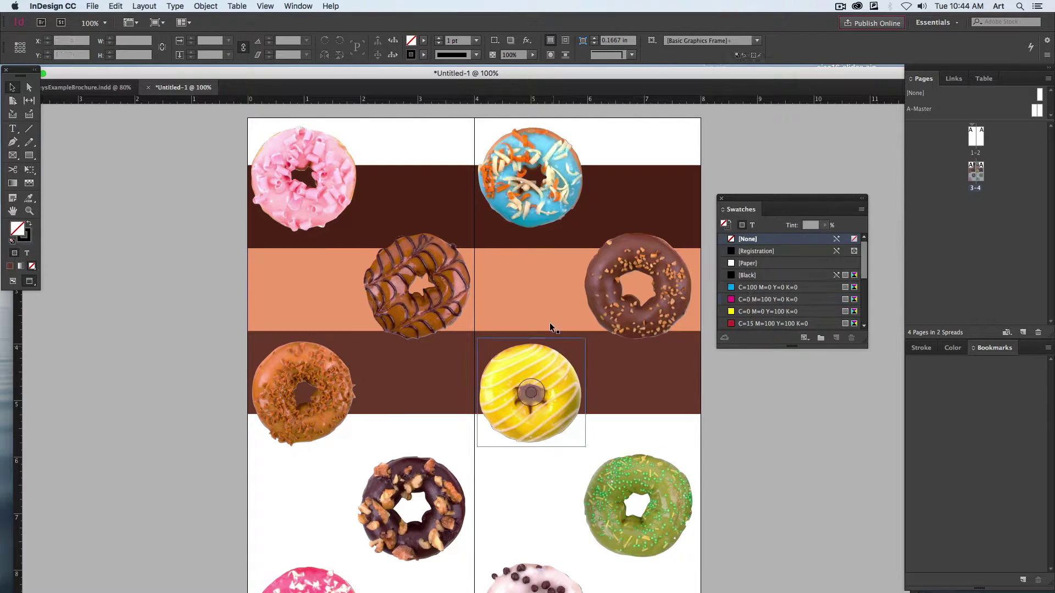
Place a copy of the peach band directly below the third band as the fourth band
{"action": "left_click_drag", "start_coordinate": [544, 287], "coordinate": [542, 454]}
{"action": "left_click_drag", "start_coordinate": [777, 421], "coordinate": [754, 366]}
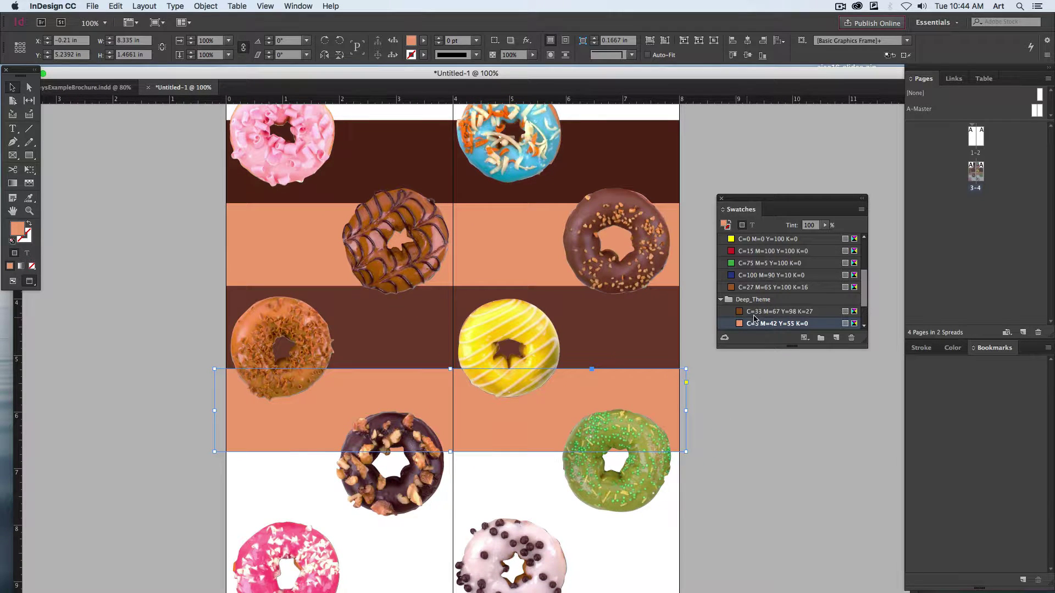
Try other Deep_Theme swatches, including C=38 M=64 Y=60 K=20, as the fourth band's fill and return to its peach color
{"action": "left_click", "coordinate": [755, 311]}
{"action": "left_click", "coordinate": [750, 323]}
{"action": "scroll", "coordinate": [747, 329], "scroll_direction": "down", "scroll_amount": 3}
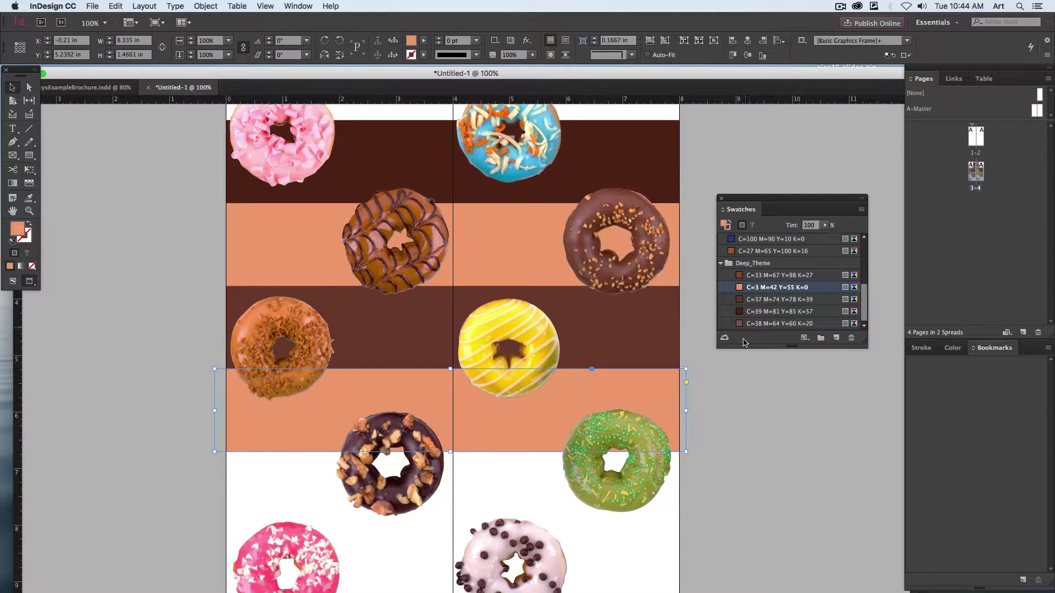
{"action": "left_click", "coordinate": [753, 324]}
{"action": "key", "text": "super+z"}
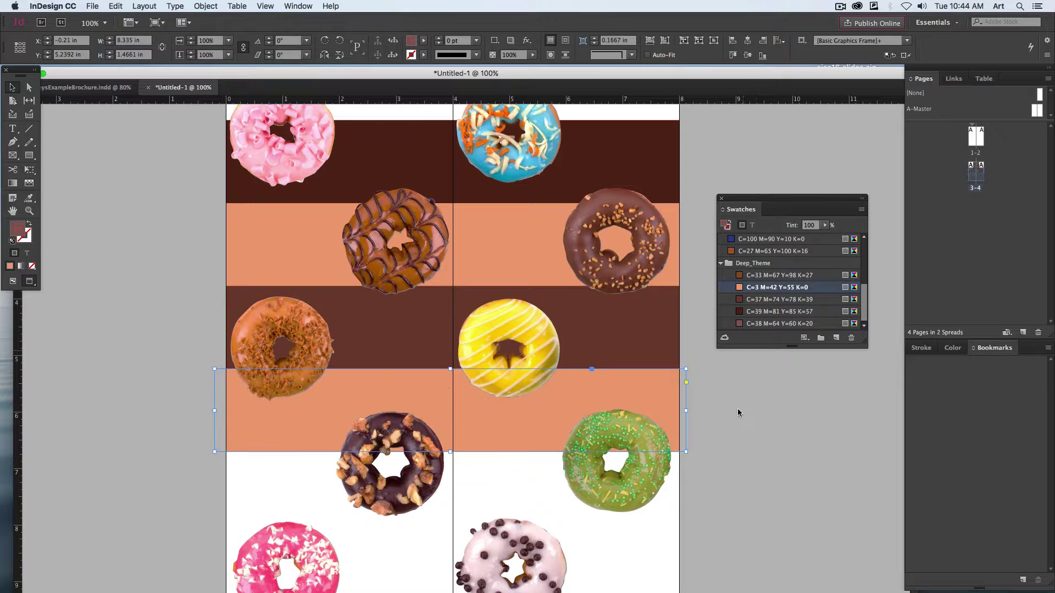
{"action": "left_click", "coordinate": [717, 432]}
Place a copy of the third band directly below the fourth one and fill it with C=33 M=67 Y=98 K=27
{"action": "left_click_drag", "start_coordinate": [651, 330], "coordinate": [639, 486]}
{"action": "left_click", "coordinate": [769, 299]}
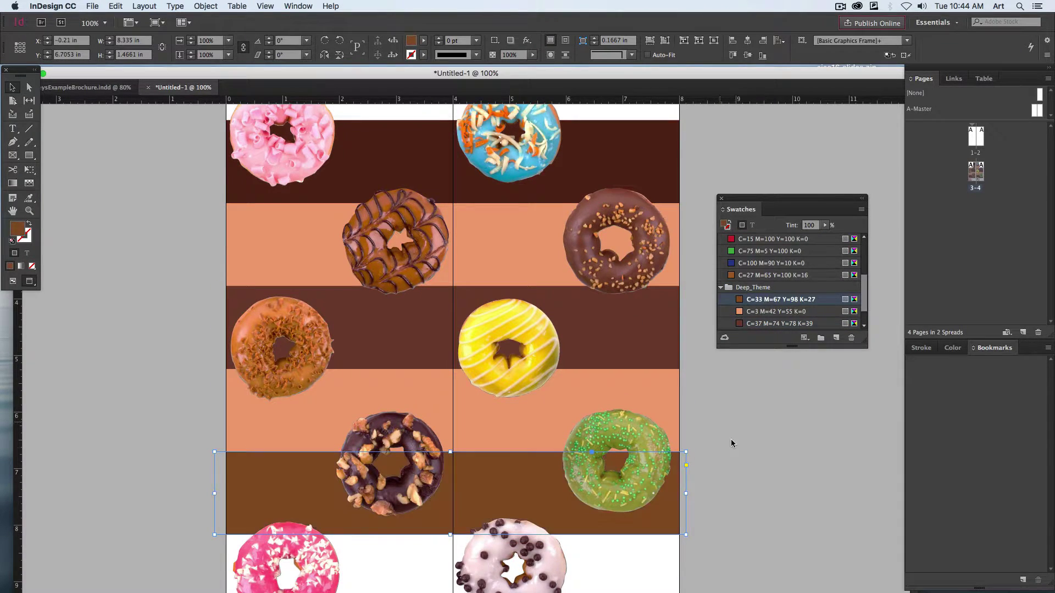
Select all five color bands and stretch them together to a 10.25 in height, extending into the bleed above and below the page
{"action": "left_click", "coordinate": [740, 449]}
{"action": "key", "text": "super+minus"}
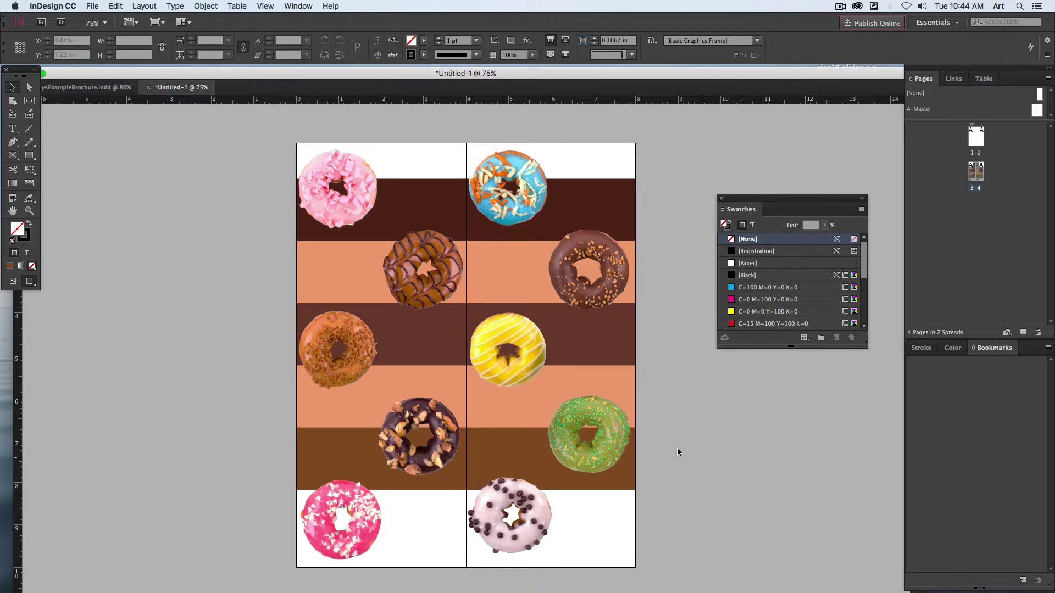
{"action": "left_click", "coordinate": [450, 214]}
{"action": "left_click", "coordinate": [496, 261], "text": "shift"}
{"action": "left_click", "coordinate": [463, 347], "text": "shift"}
{"action": "left_click", "coordinate": [466, 402], "text": "shift"}
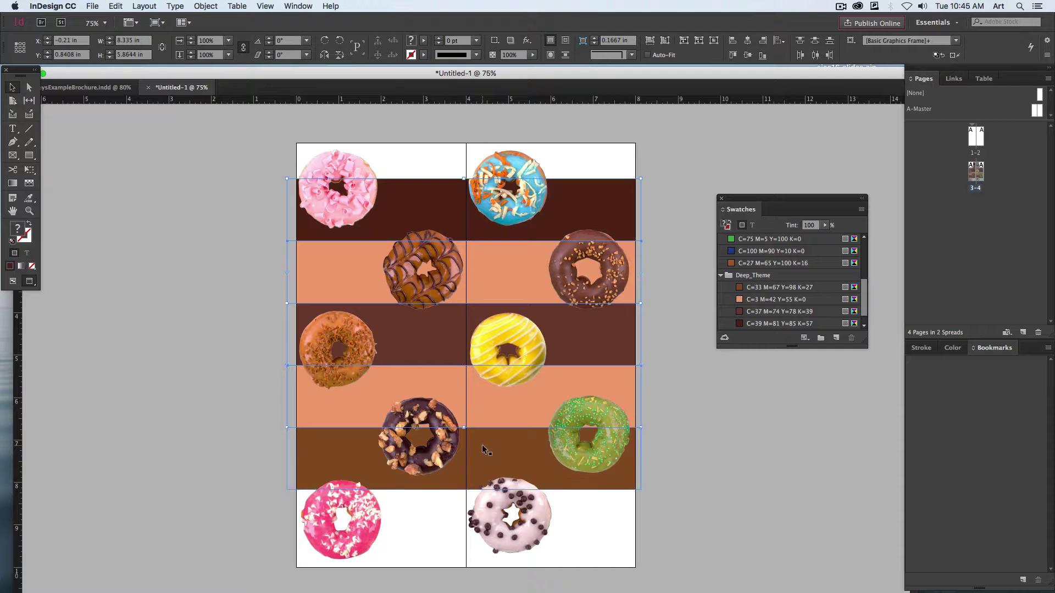
{"action": "left_click", "coordinate": [484, 449], "text": "shift"}
{"action": "left_click_drag", "start_coordinate": [466, 488], "coordinate": [469, 572]}
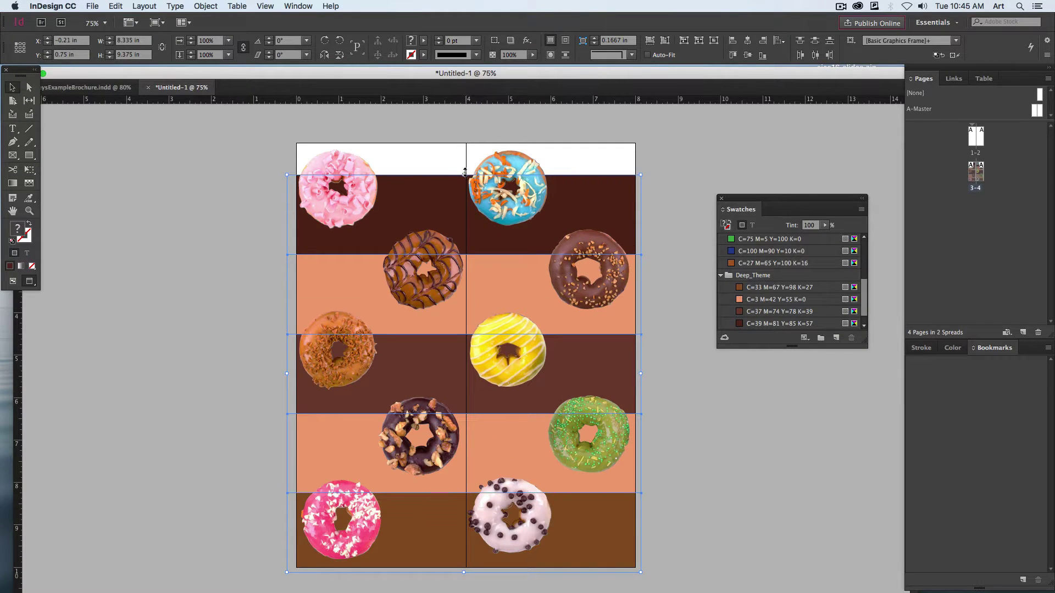
{"action": "left_click_drag", "start_coordinate": [464, 173], "coordinate": [465, 138]}
Check the bands' coverage of the bleed area around the spread outside Preview mode, and return to the fitted preview
{"action": "key", "text": "super+a"}
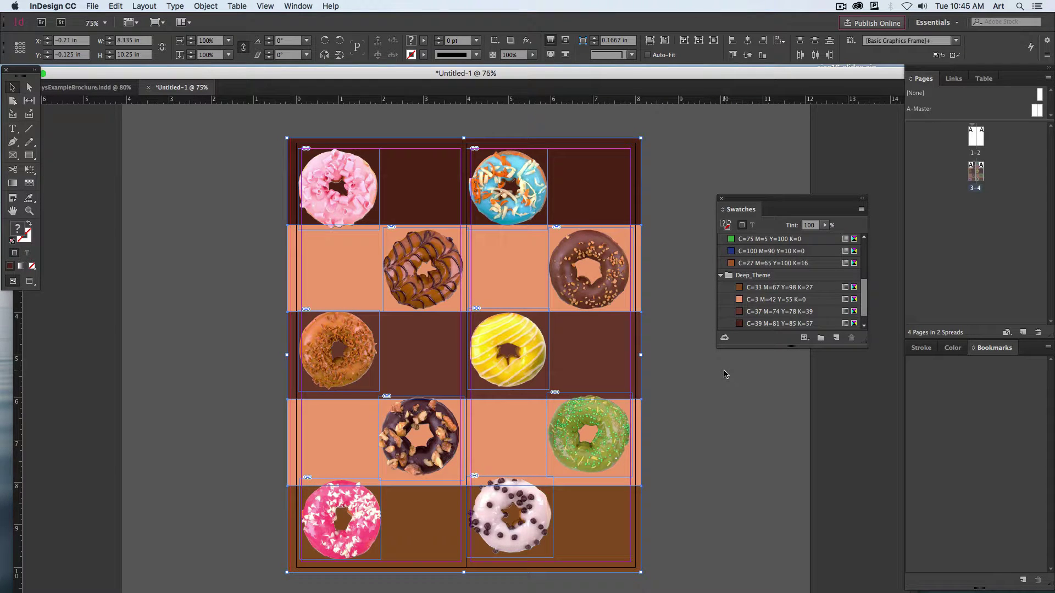
{"action": "left_click", "coordinate": [723, 161]}
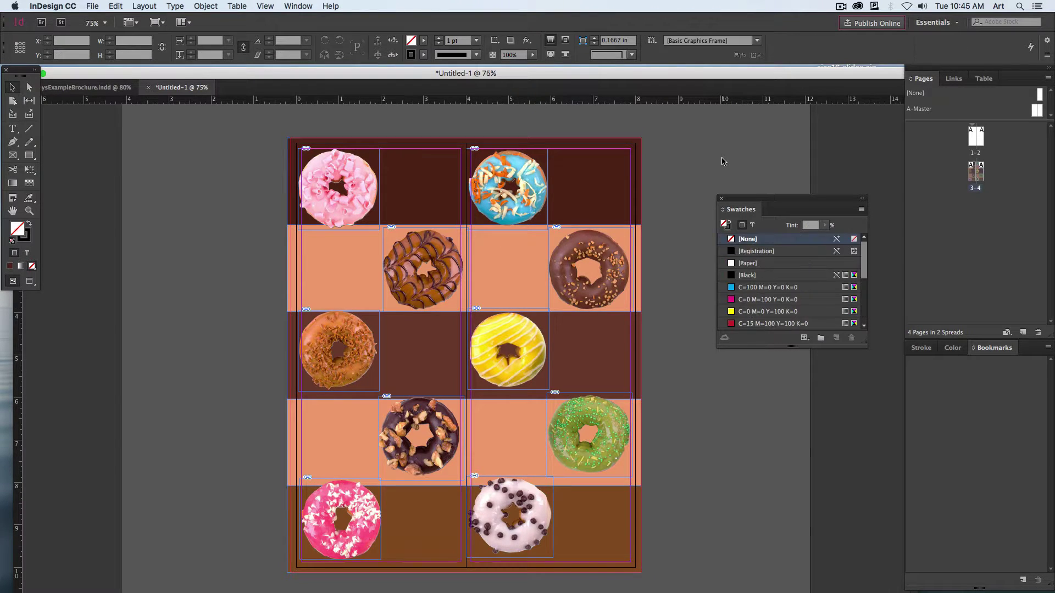
{"action": "key", "text": "super+equal"}
{"action": "key", "text": "super+equal"}
{"action": "left_click_drag", "start_coordinate": [687, 181], "coordinate": [588, 365]}
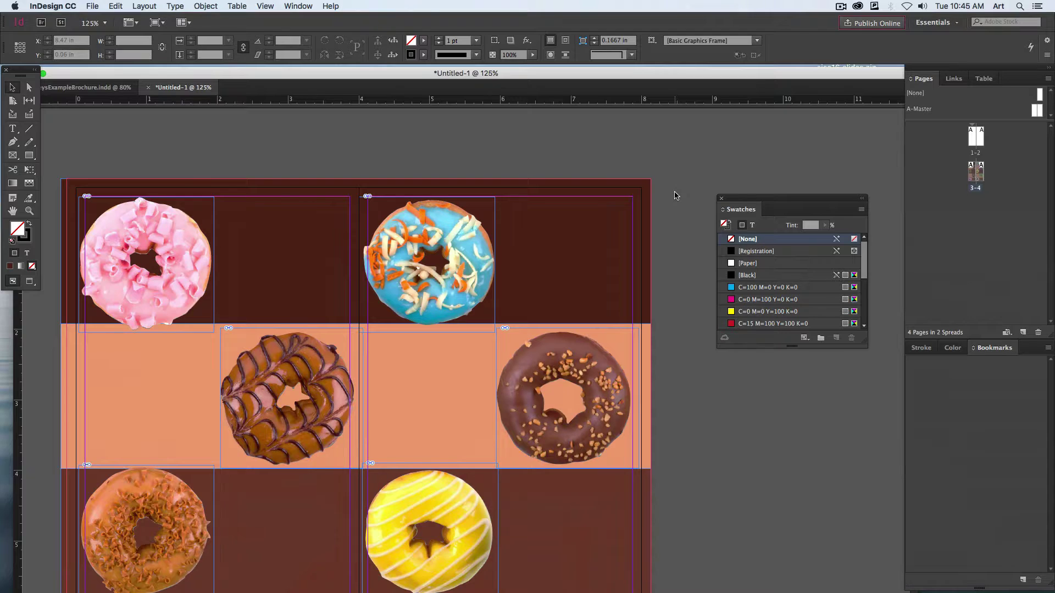
{"action": "key", "text": "super+alt+0"}
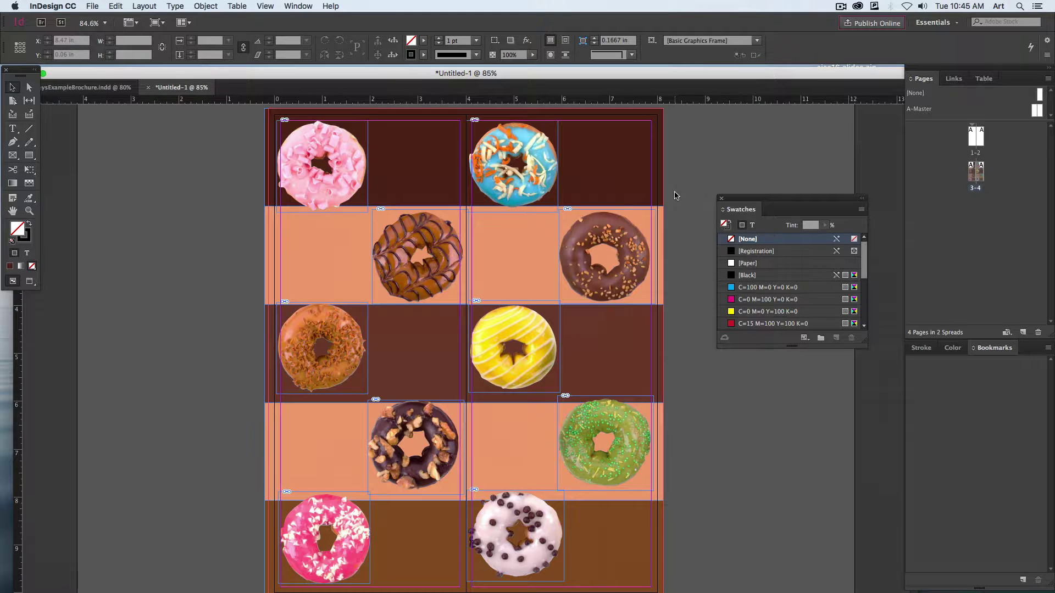
{"action": "key", "text": "w"}
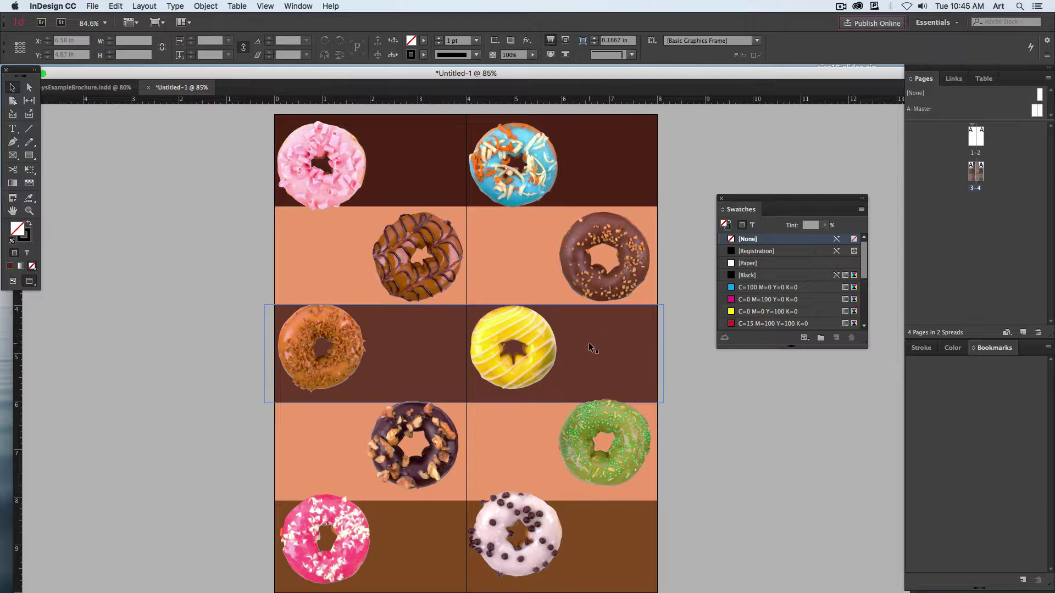
Add an Inner Shadow effect to the topmost dark brown band, keeping its preview unobstructed
{"action": "left_click", "coordinate": [619, 177]}
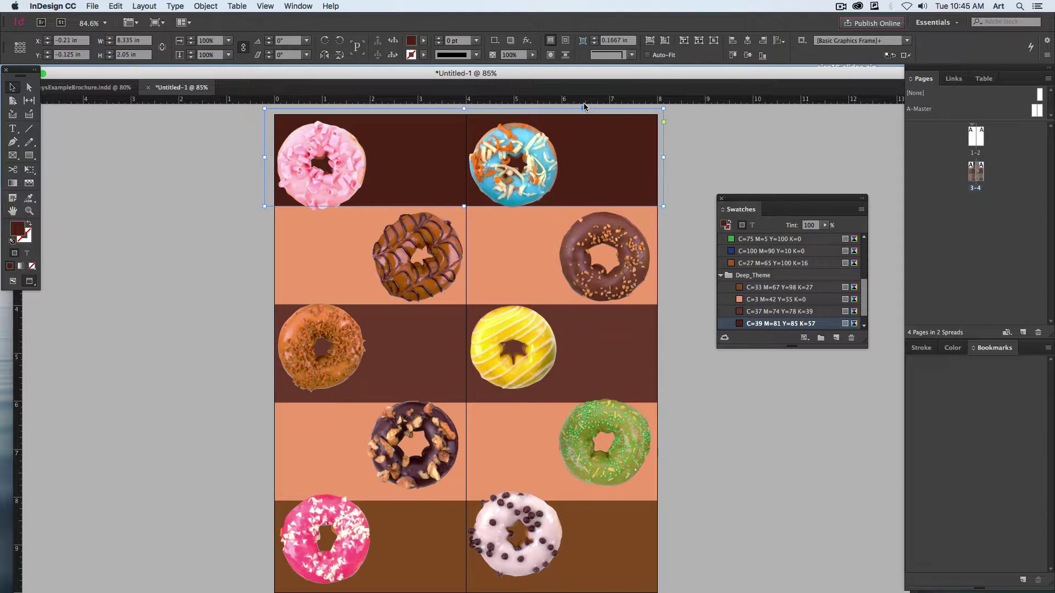
{"action": "left_click", "coordinate": [298, 6]}
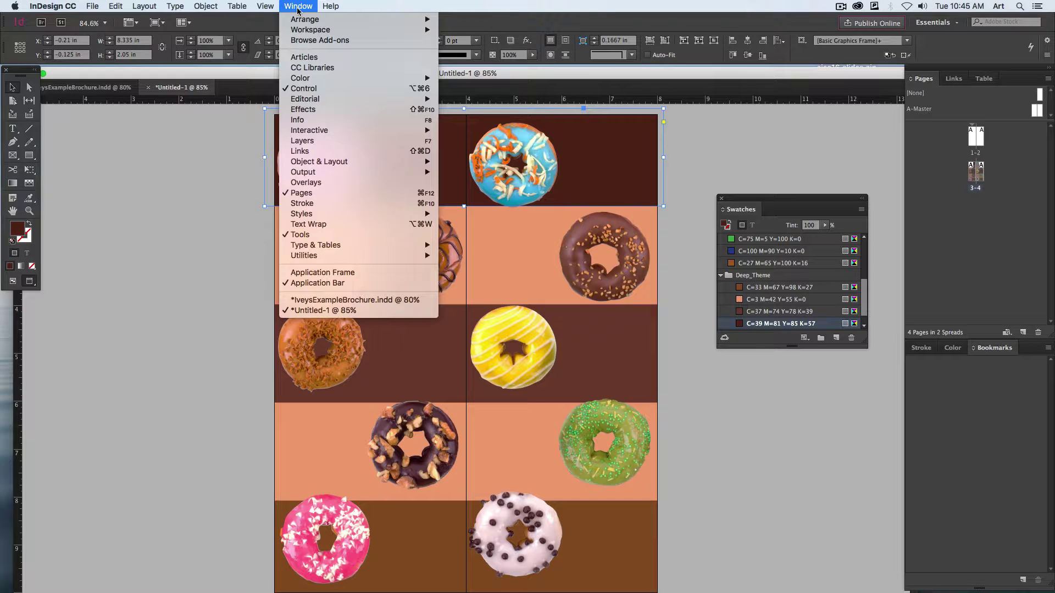
{"action": "left_click", "coordinate": [330, 109]}
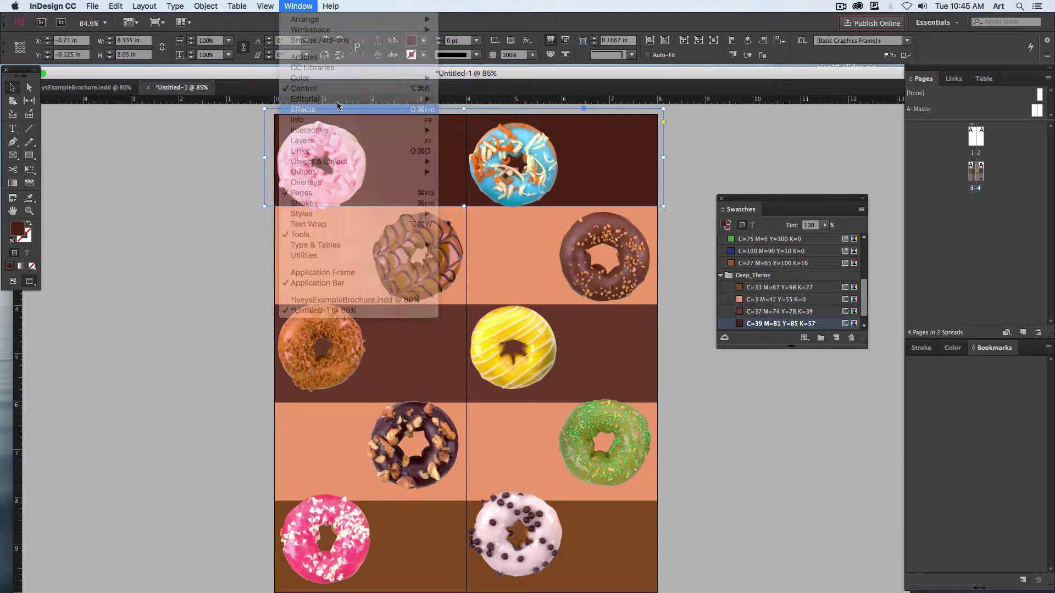
{"action": "left_click_drag", "start_coordinate": [399, 203], "coordinate": [154, 146]}
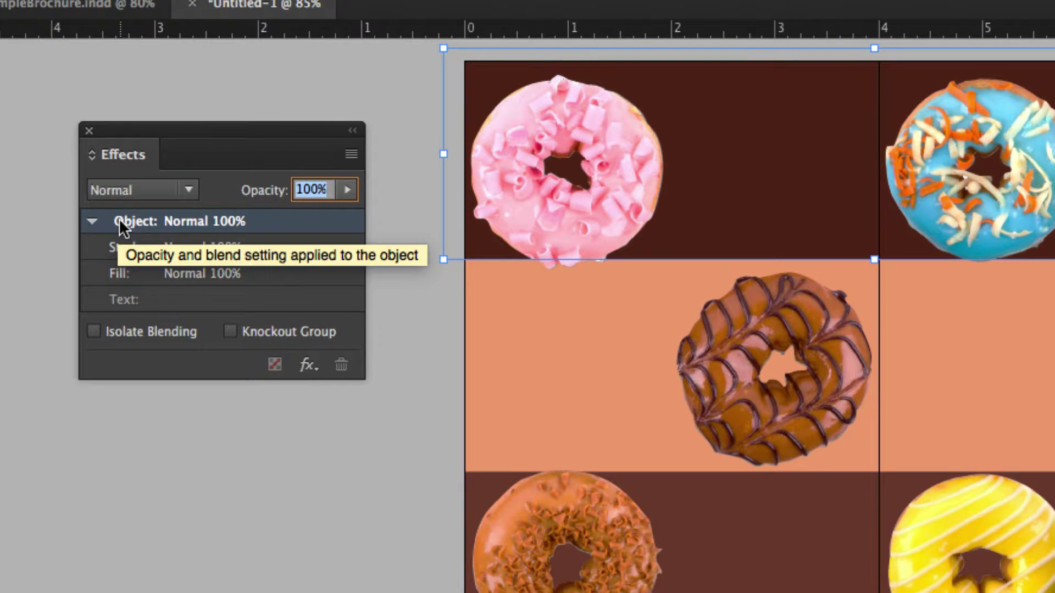
{"action": "left_click", "coordinate": [308, 364]}
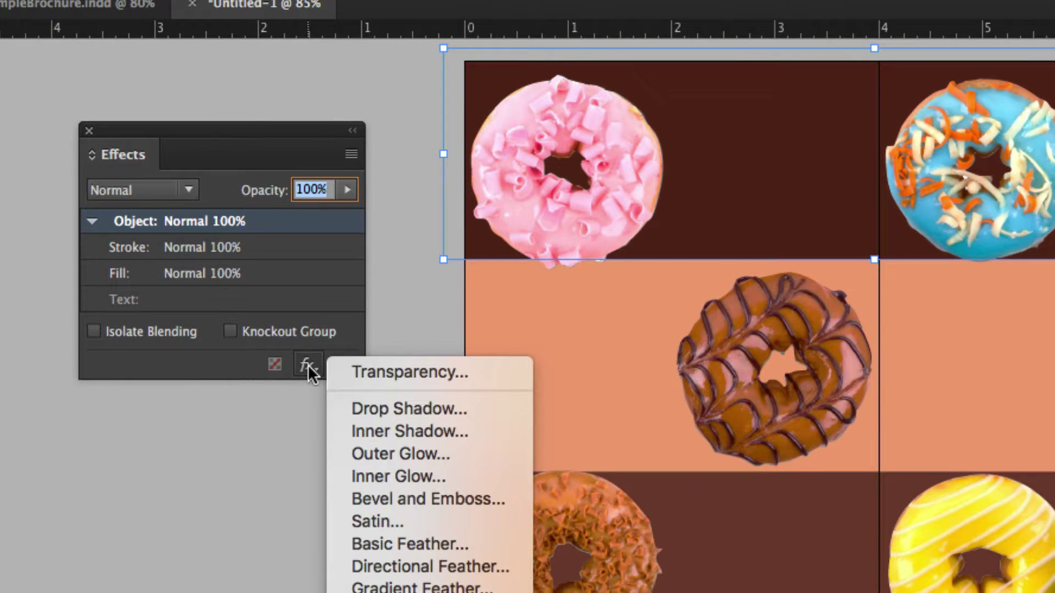
{"action": "left_click", "coordinate": [387, 433]}
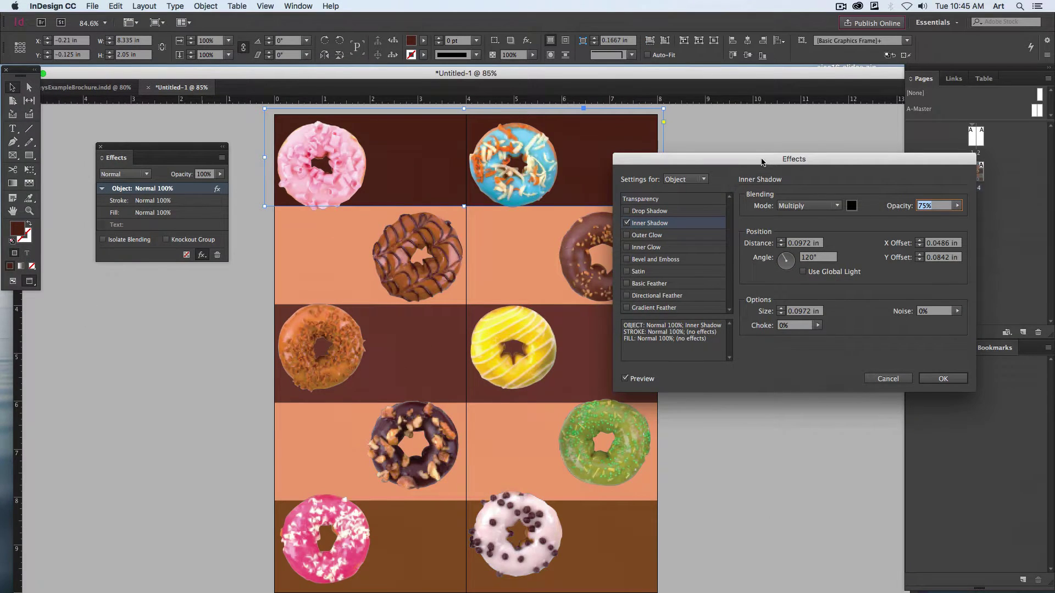
{"action": "left_click_drag", "start_coordinate": [762, 162], "coordinate": [793, 115]}
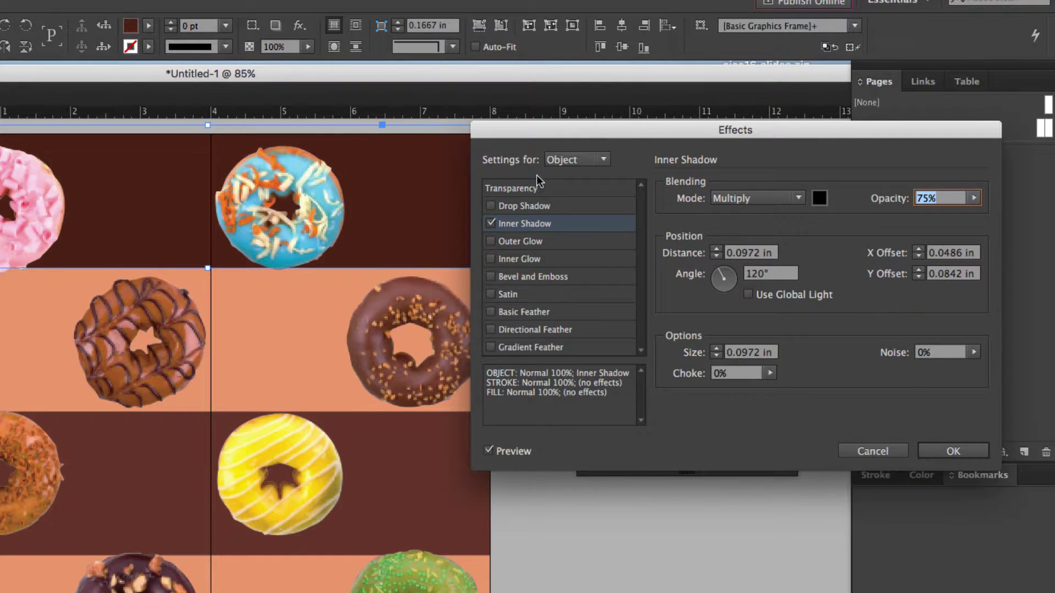
{"action": "left_click_drag", "start_coordinate": [541, 134], "coordinate": [549, 100]}
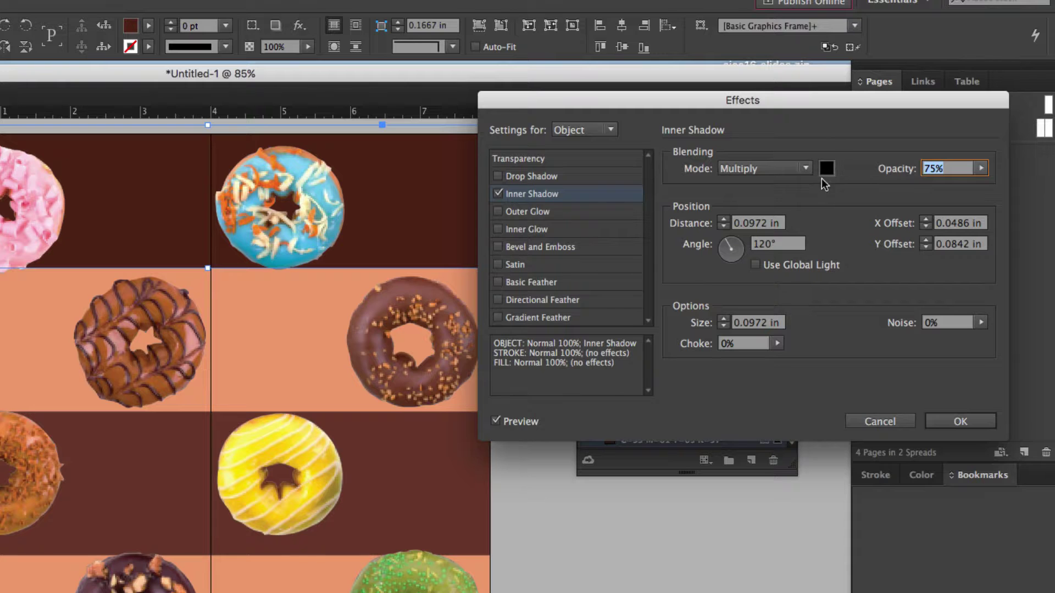
{"action": "left_click_drag", "start_coordinate": [665, 96], "coordinate": [690, 90]}
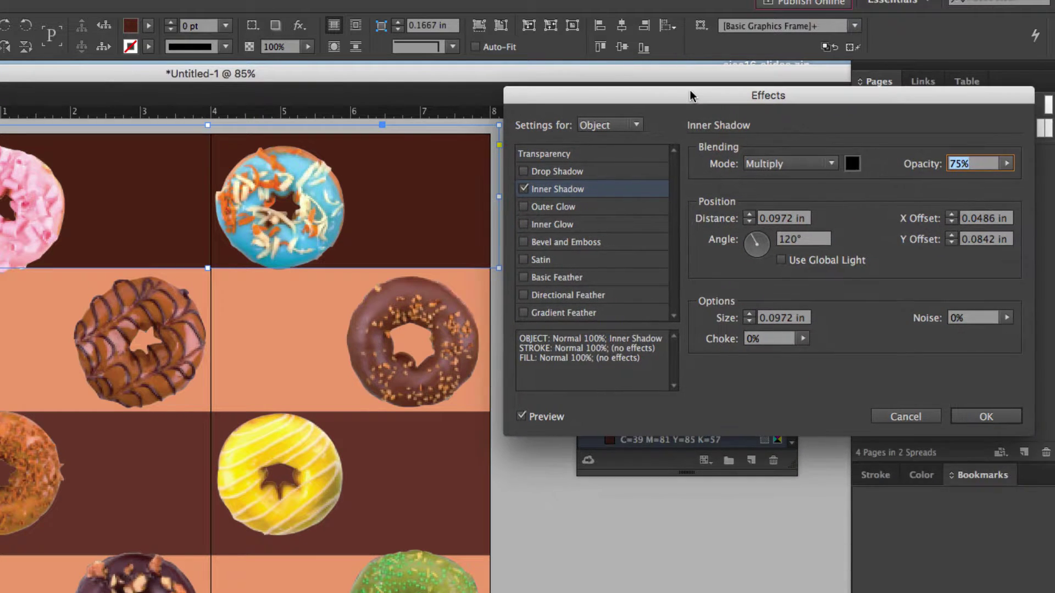
Set the top band's inner shadow color to the Deep_Theme swatch C=39 M=81 Y=85 K=57
{"action": "left_click", "coordinate": [856, 164]}
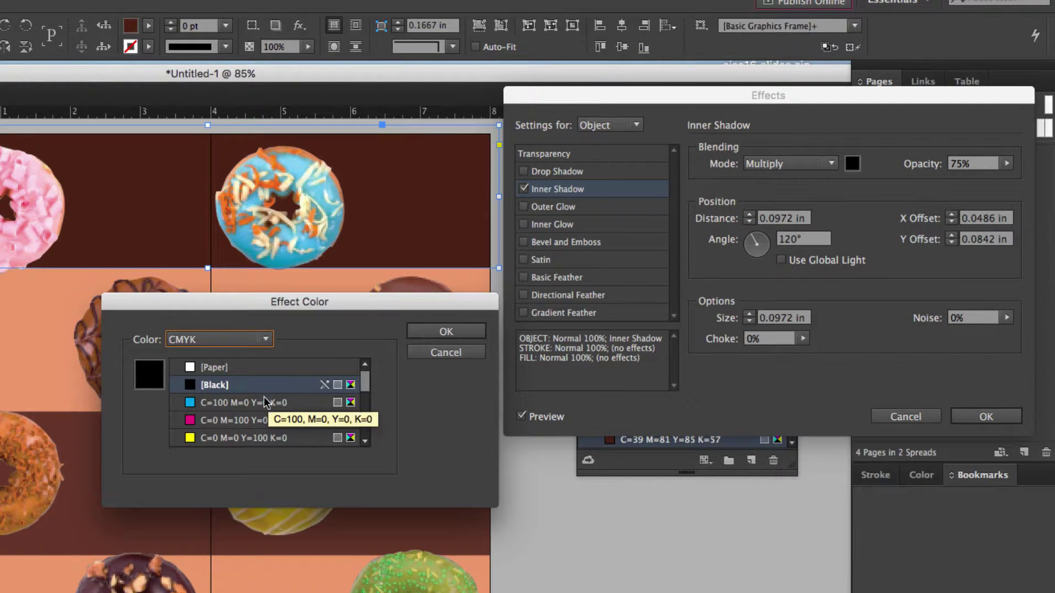
{"action": "scroll", "coordinate": [263, 398], "scroll_direction": "down", "scroll_amount": 5}
{"action": "left_click", "coordinate": [233, 419]}
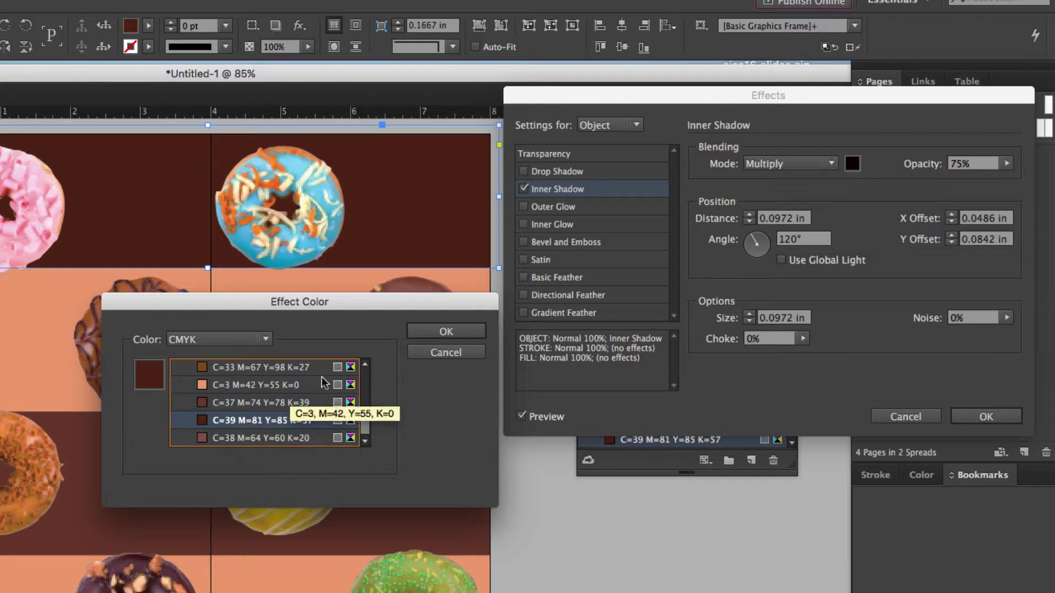
{"action": "left_click", "coordinate": [446, 331]}
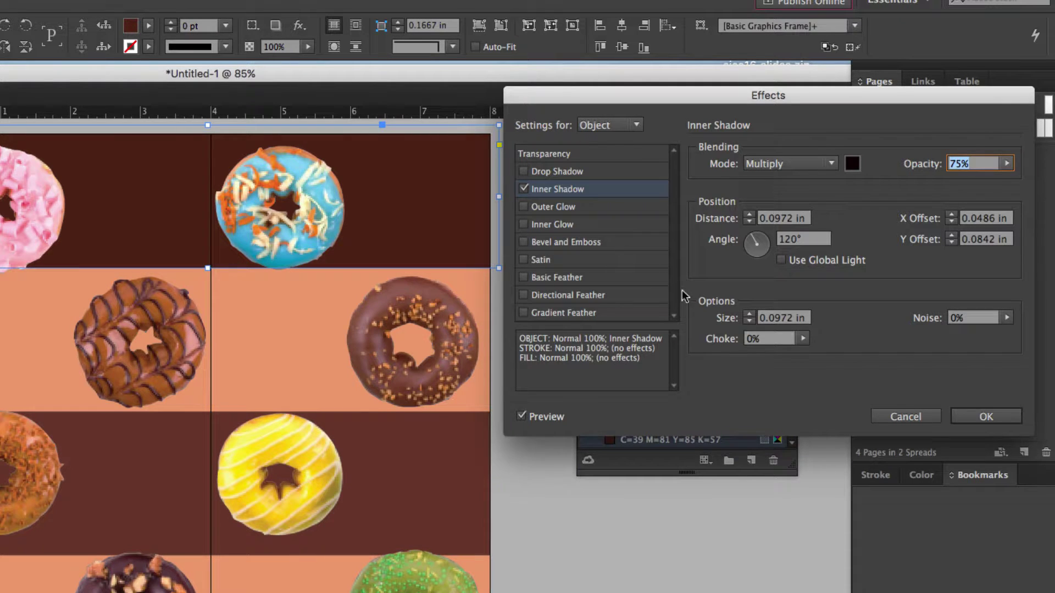
Set the top band's inner shadow opacity to 92% and its distance to 0.5625 in
{"action": "left_click", "coordinate": [1010, 164]}
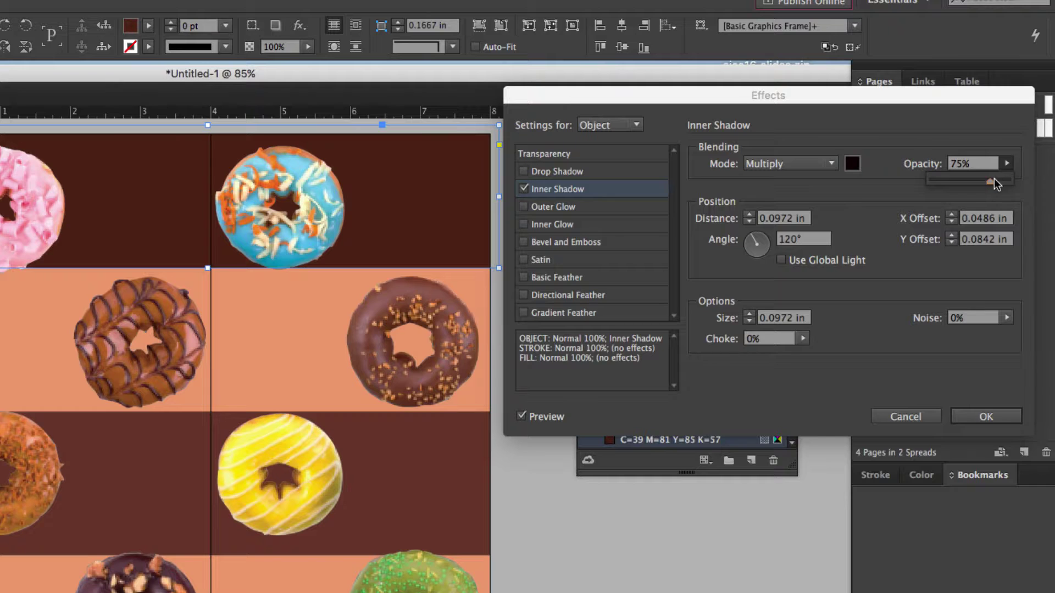
{"action": "left_click", "coordinate": [1002, 181]}
{"action": "left_click", "coordinate": [748, 218]}
{"action": "left_click", "coordinate": [748, 214]}
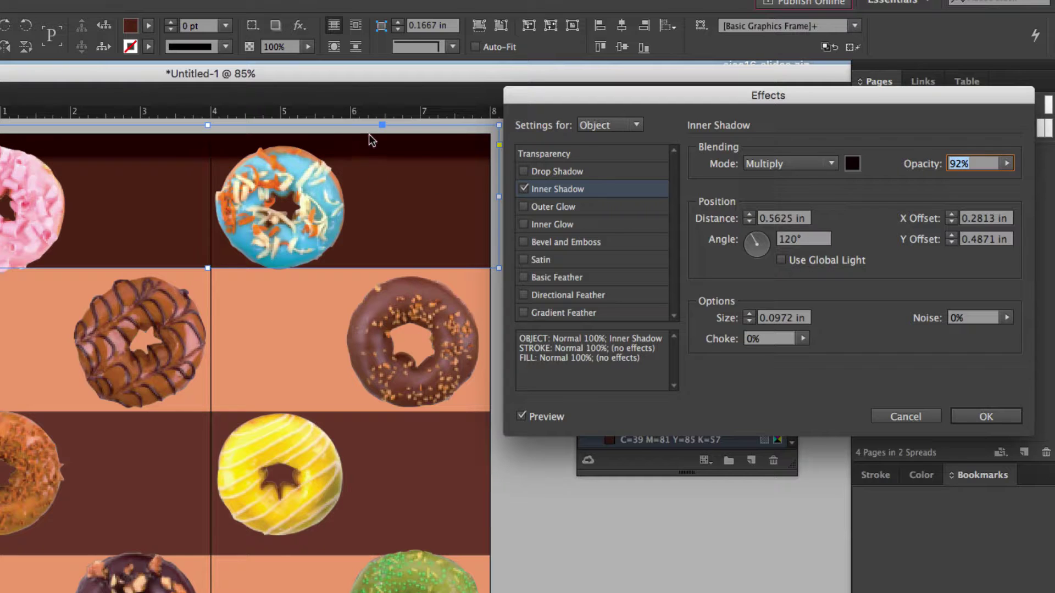
Set the top band's inner shadow size to 0.875 in and angle to -98°, and apply the effect
{"action": "left_click", "coordinate": [750, 314]}
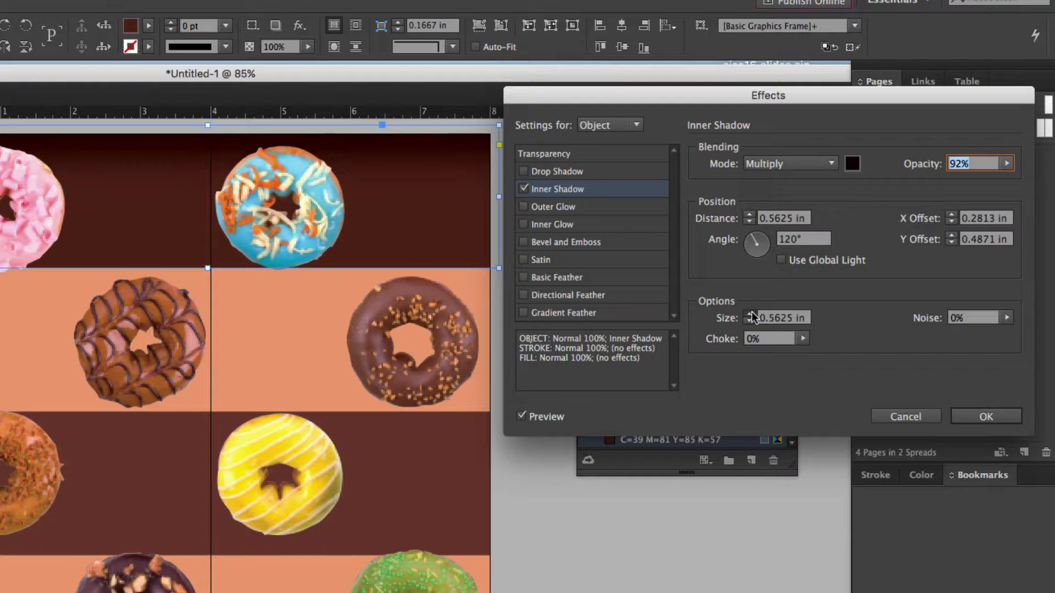
{"action": "left_click", "coordinate": [750, 314]}
{"action": "left_click", "coordinate": [751, 246]}
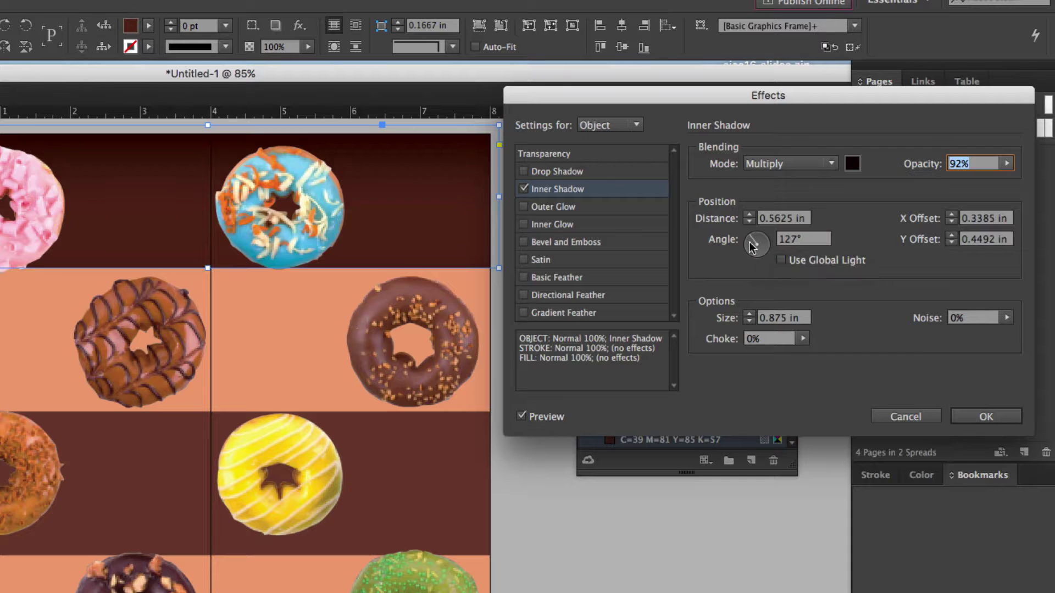
{"action": "left_click_drag", "start_coordinate": [751, 246], "coordinate": [754, 263]}
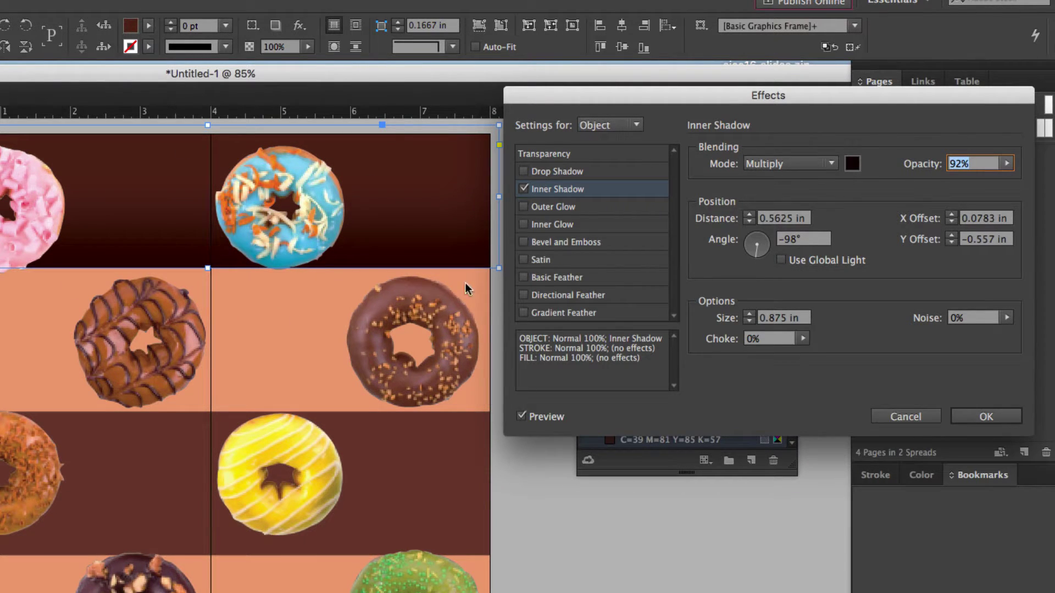
{"action": "left_click", "coordinate": [986, 418]}
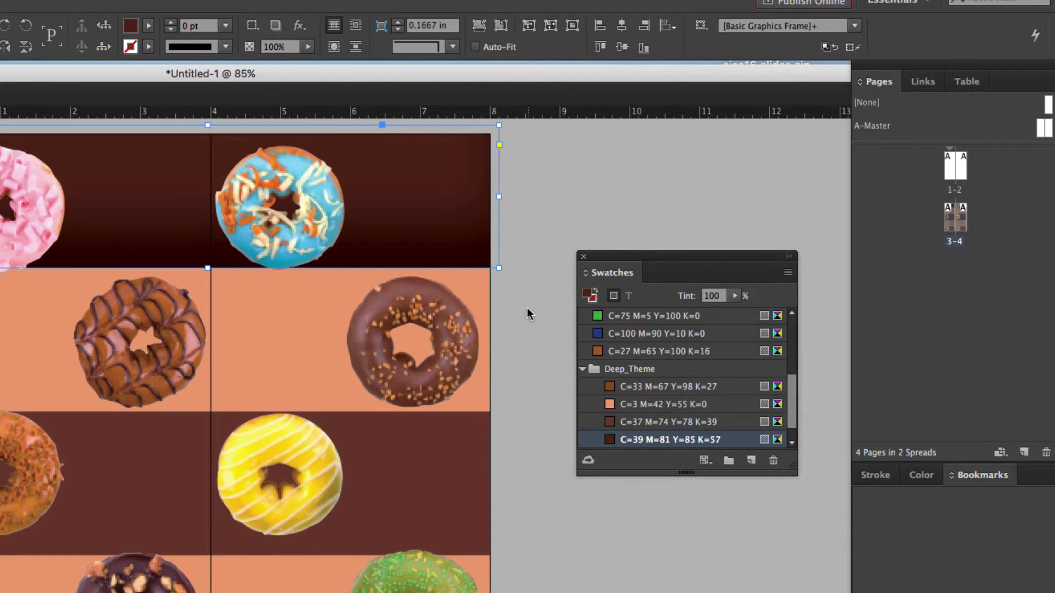
Add an Inner Shadow effect to the second band, the upper peach one
{"action": "left_click", "coordinate": [508, 357]}
{"action": "scroll", "coordinate": [546, 480], "scroll_direction": "up", "scroll_amount": 1}
{"action": "left_click", "coordinate": [252, 329]}
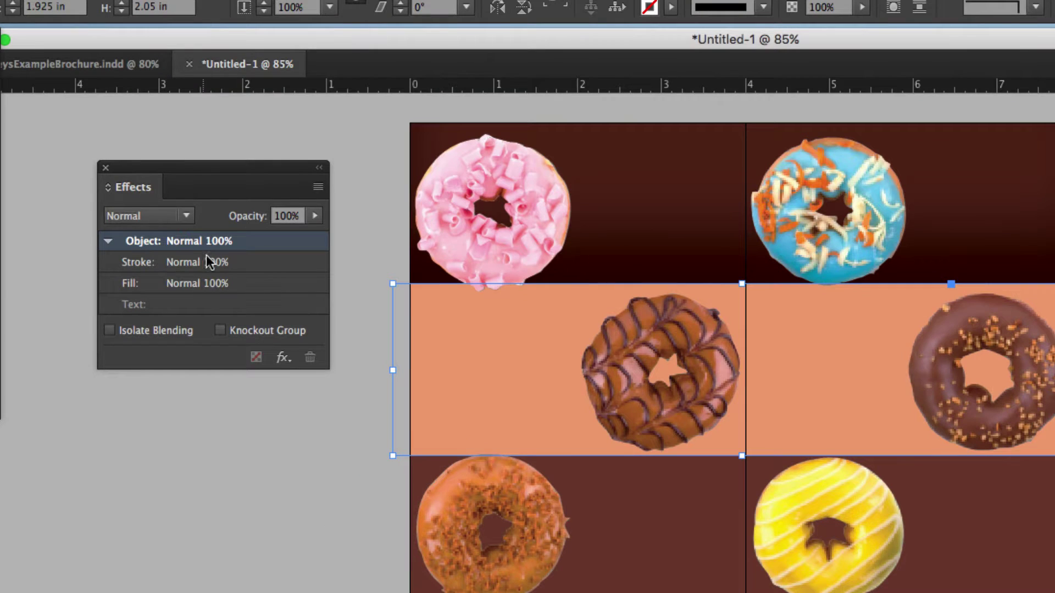
{"action": "left_click", "coordinate": [281, 358]}
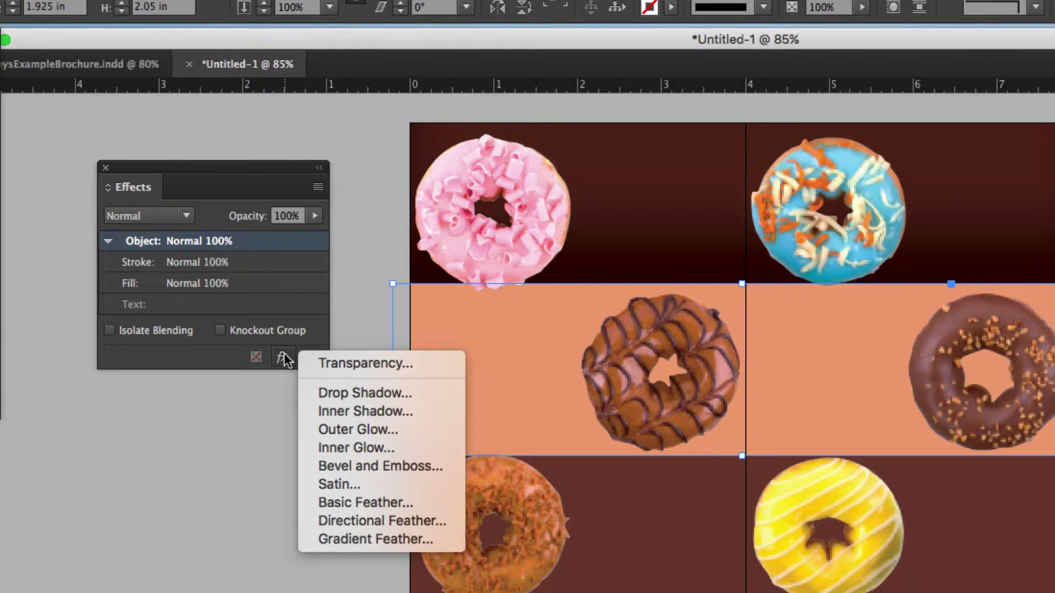
{"action": "left_click", "coordinate": [358, 411]}
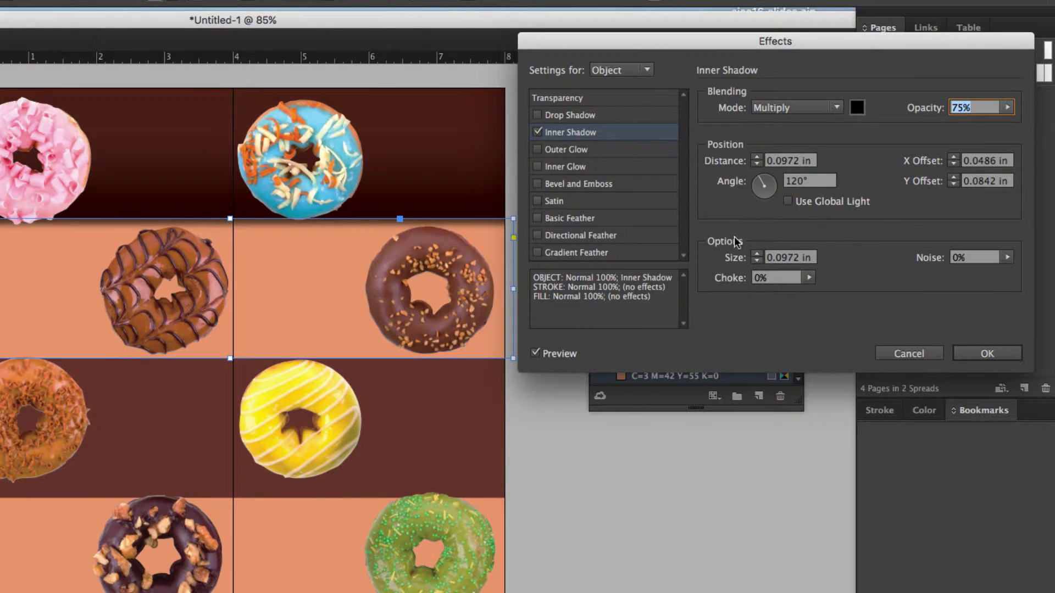
Set the second band's inner shadow color to the Deep_Theme swatch C=37 M=74 Y=78 K=39
{"action": "left_click", "coordinate": [859, 107]}
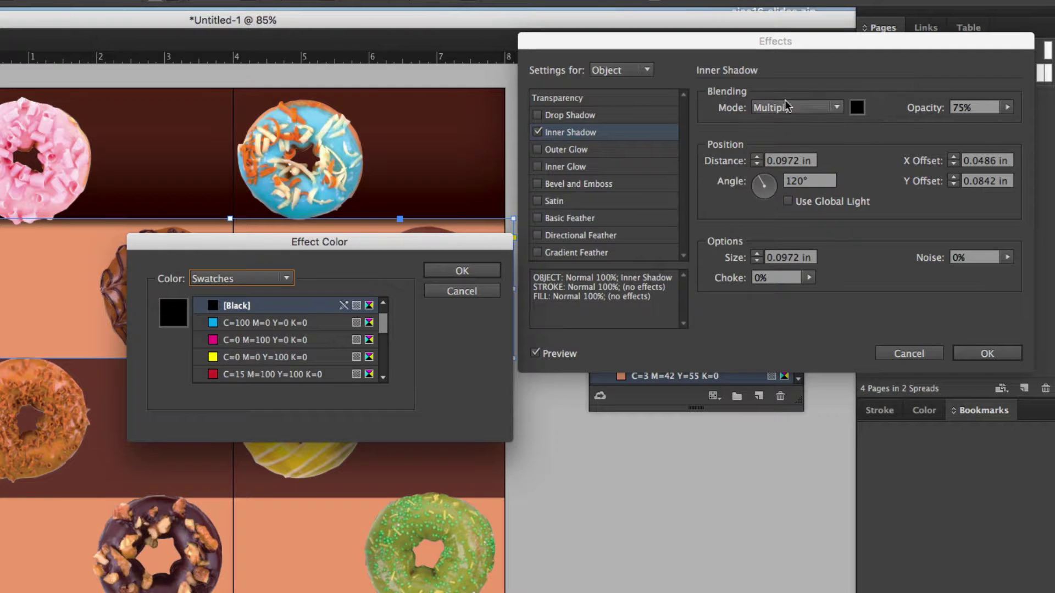
{"action": "scroll", "coordinate": [237, 357], "scroll_direction": "down", "scroll_amount": 5}
{"action": "left_click", "coordinate": [256, 334]}
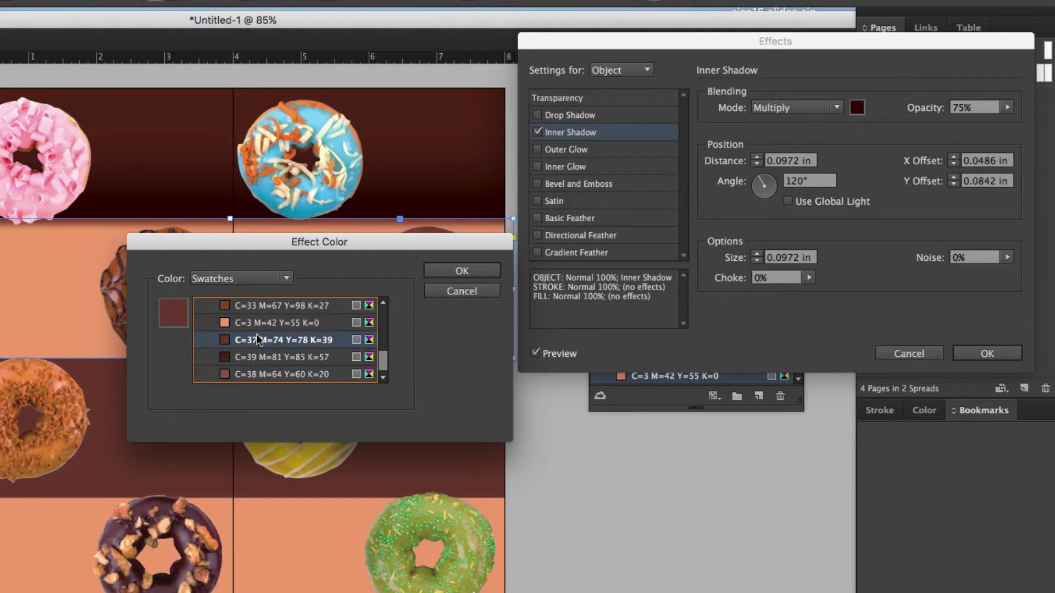
{"action": "left_click_drag", "start_coordinate": [241, 242], "coordinate": [331, 239]}
{"action": "left_click", "coordinate": [342, 323]}
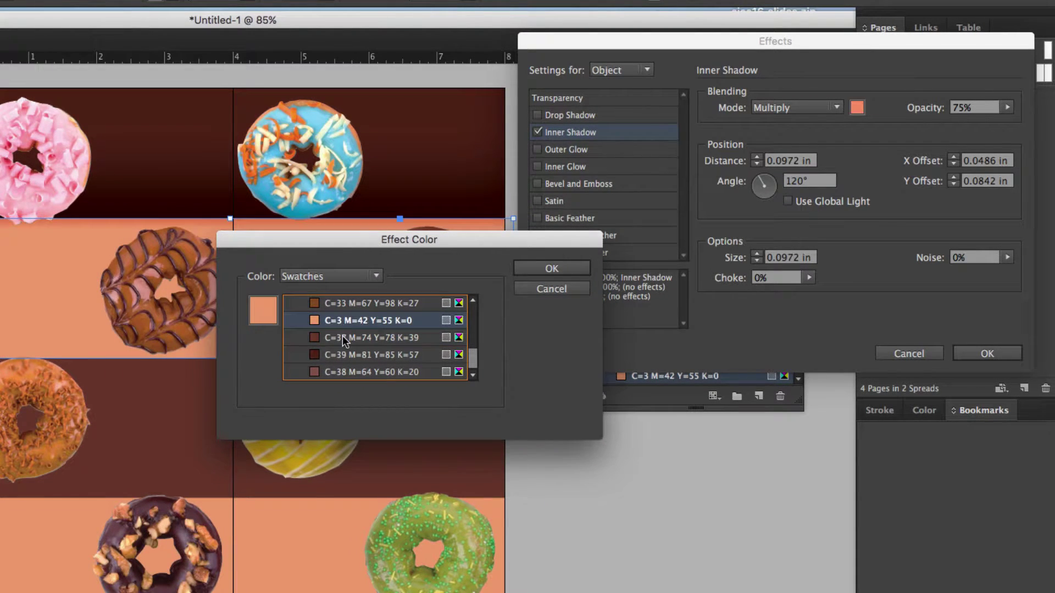
{"action": "left_click", "coordinate": [342, 336]}
{"action": "left_click", "coordinate": [552, 269]}
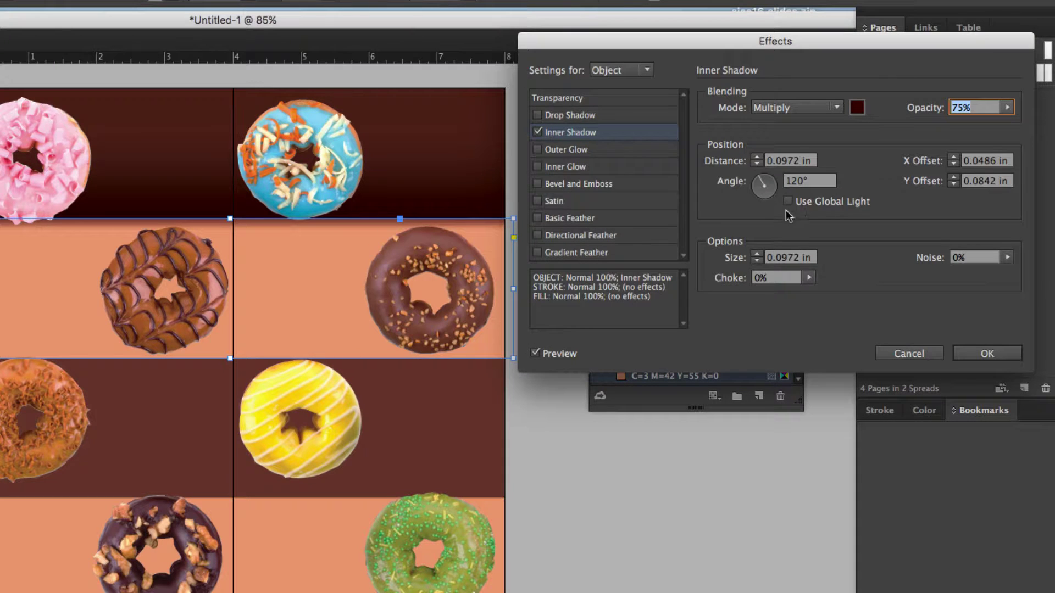
Set the second band's inner shadow distance to 0.4375 in, angle to -81° and size to 0.5625 in, and apply the effect
{"action": "left_click", "coordinate": [757, 158]}
{"action": "left_click", "coordinate": [764, 193]}
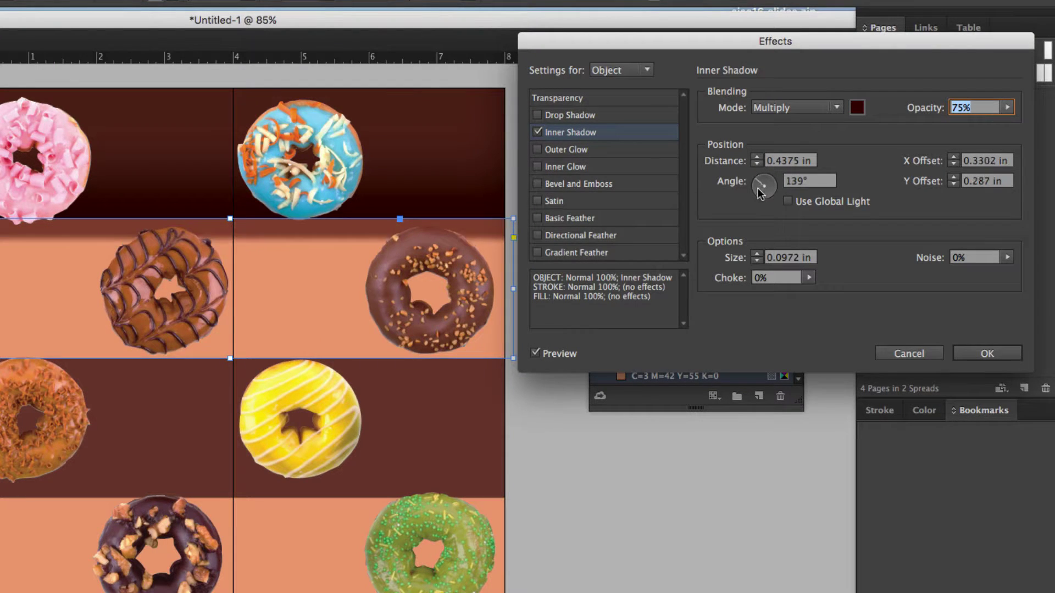
{"action": "left_click", "coordinate": [757, 254]}
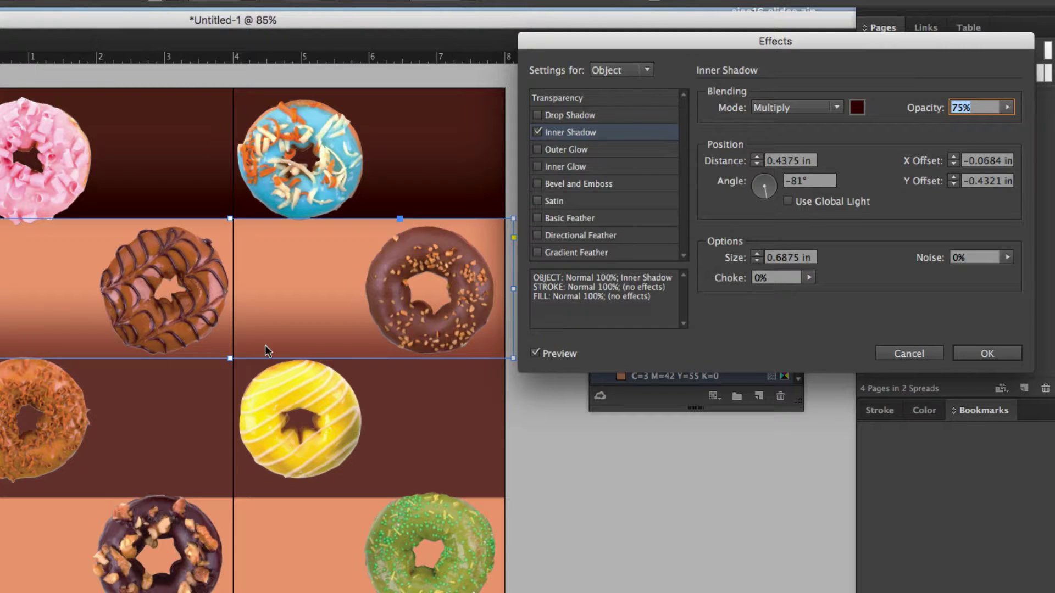
{"action": "left_click", "coordinate": [756, 261]}
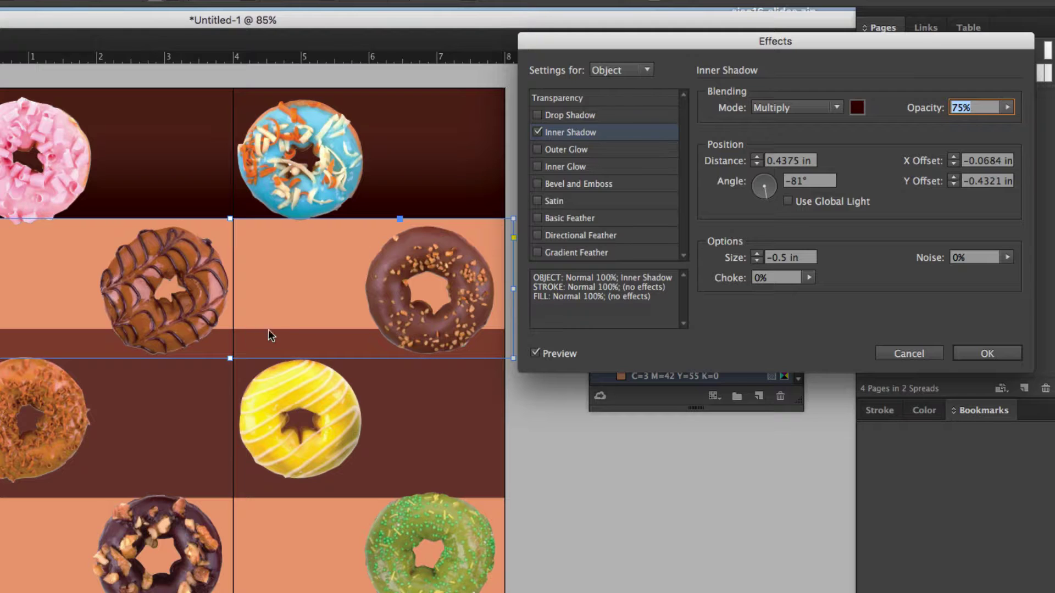
{"action": "left_click", "coordinate": [757, 253]}
{"action": "left_click", "coordinate": [756, 253]}
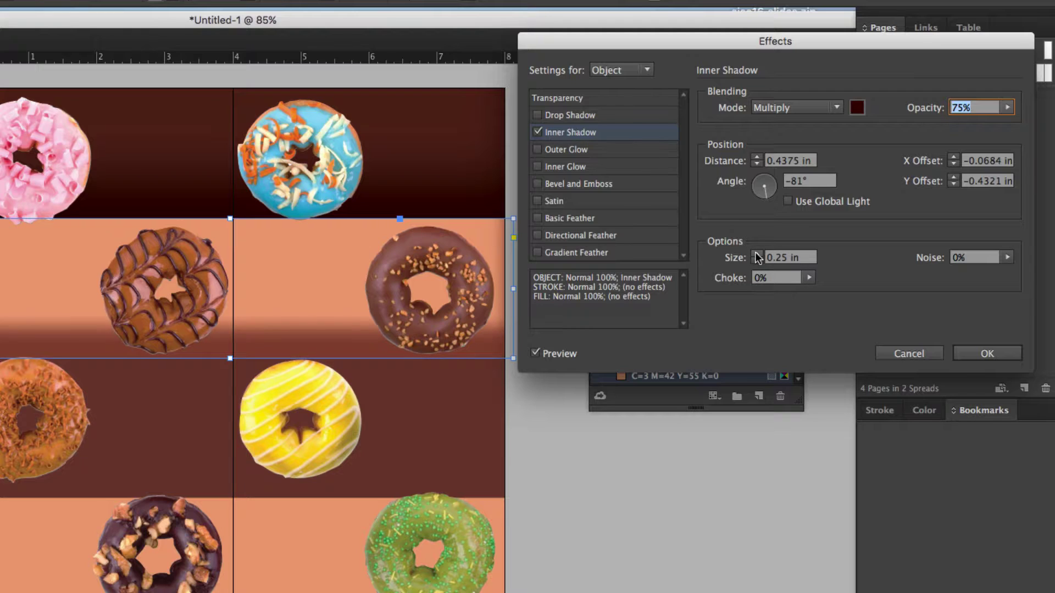
{"action": "left_click", "coordinate": [756, 254]}
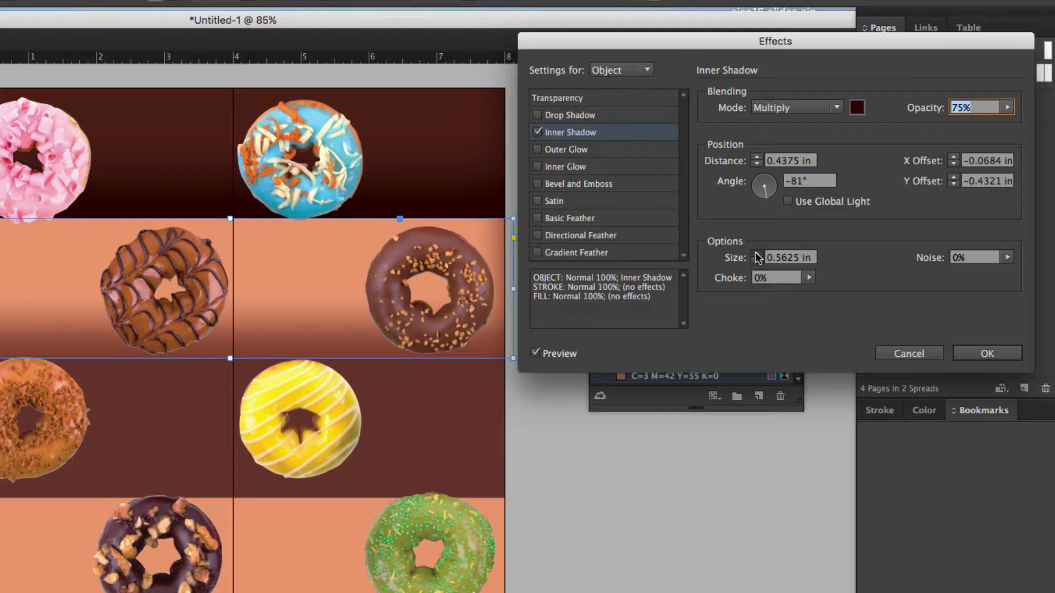
{"action": "left_click", "coordinate": [980, 354]}
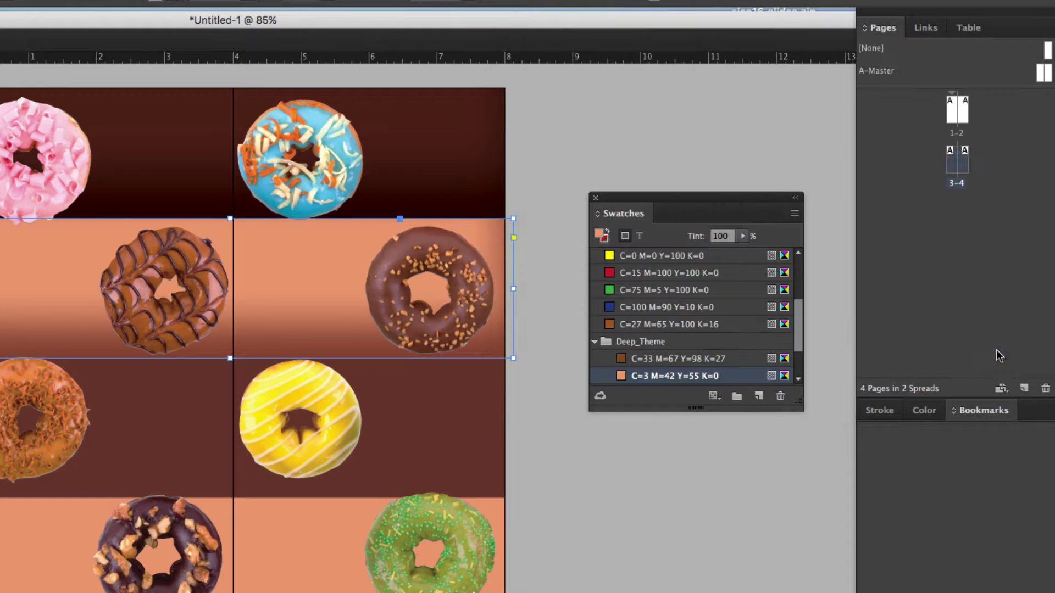
{"action": "left_click", "coordinate": [529, 295]}
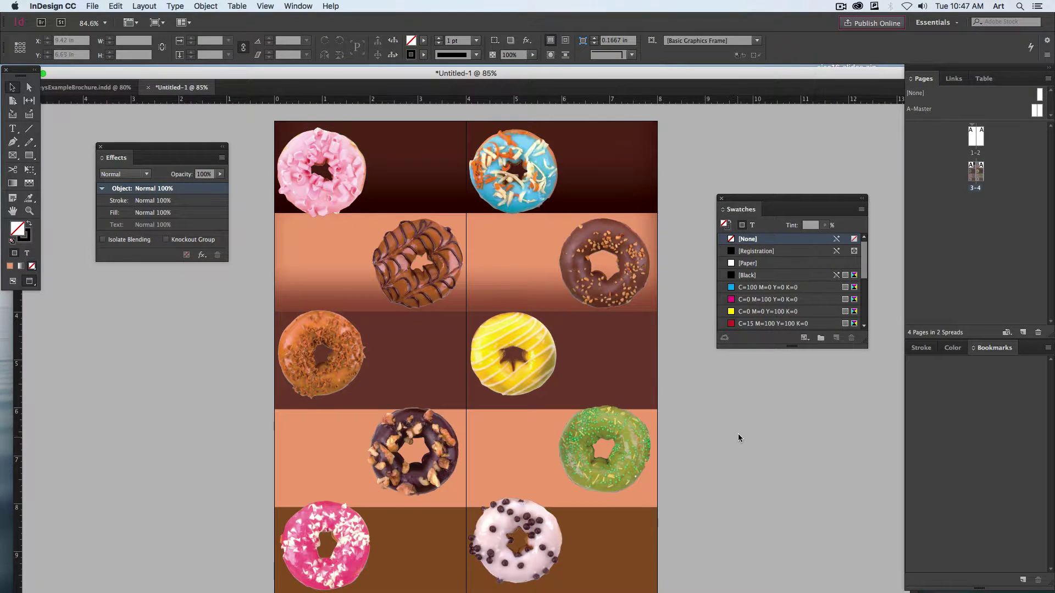
Move the donuts on the second and third bands slightly upward so each overlaps the band above
{"action": "scroll", "coordinate": [740, 438], "scroll_direction": "down", "scroll_amount": 1}
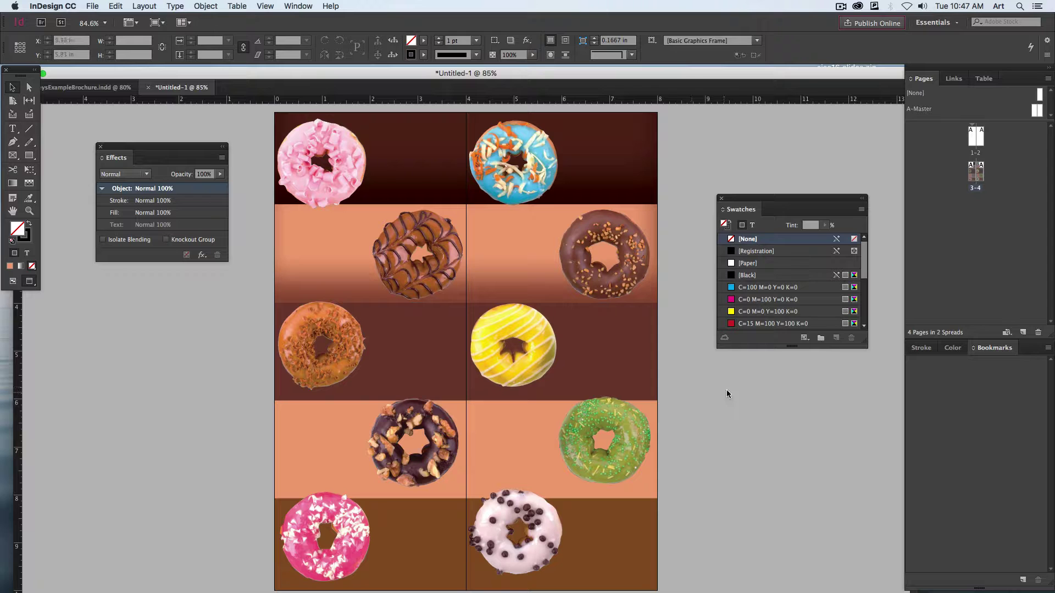
{"action": "scroll", "coordinate": [731, 402], "scroll_direction": "down", "scroll_amount": 4}
{"action": "scroll", "coordinate": [726, 429], "scroll_direction": "up", "scroll_amount": 5}
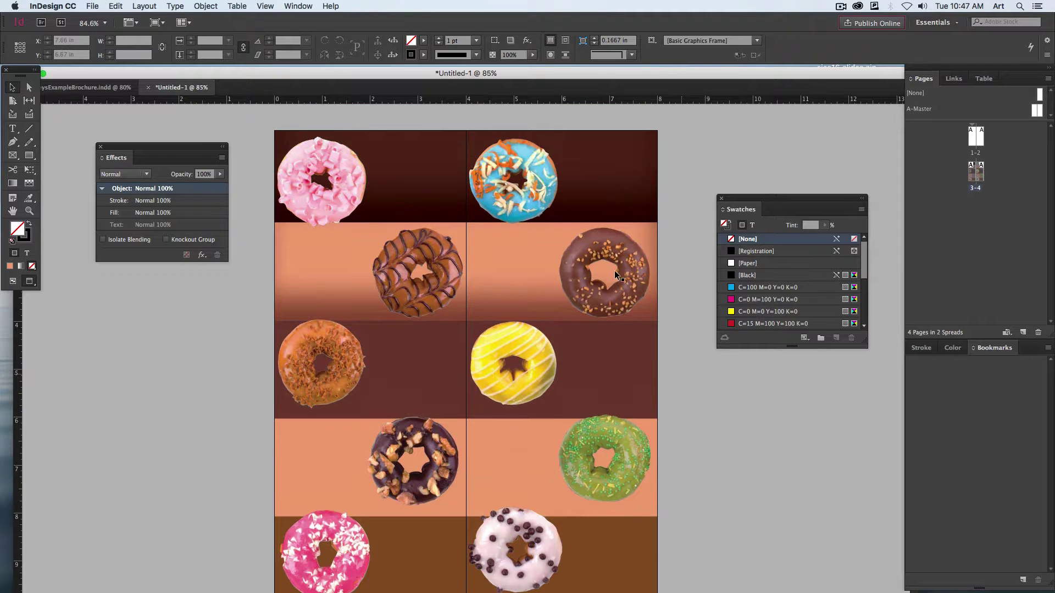
{"action": "left_click", "coordinate": [610, 232]}
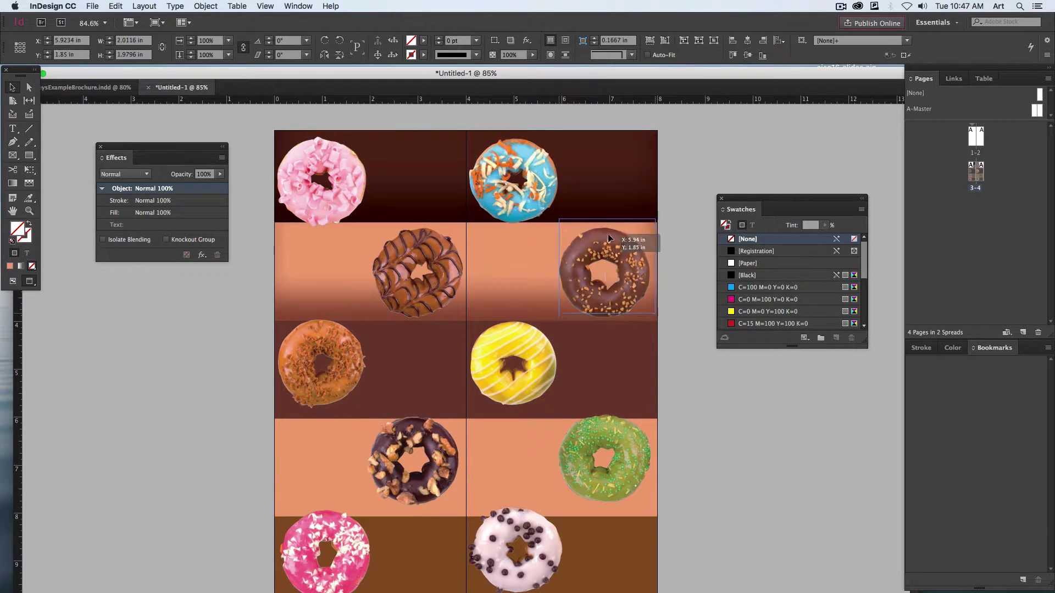
{"action": "left_click_drag", "start_coordinate": [428, 259], "coordinate": [431, 242]}
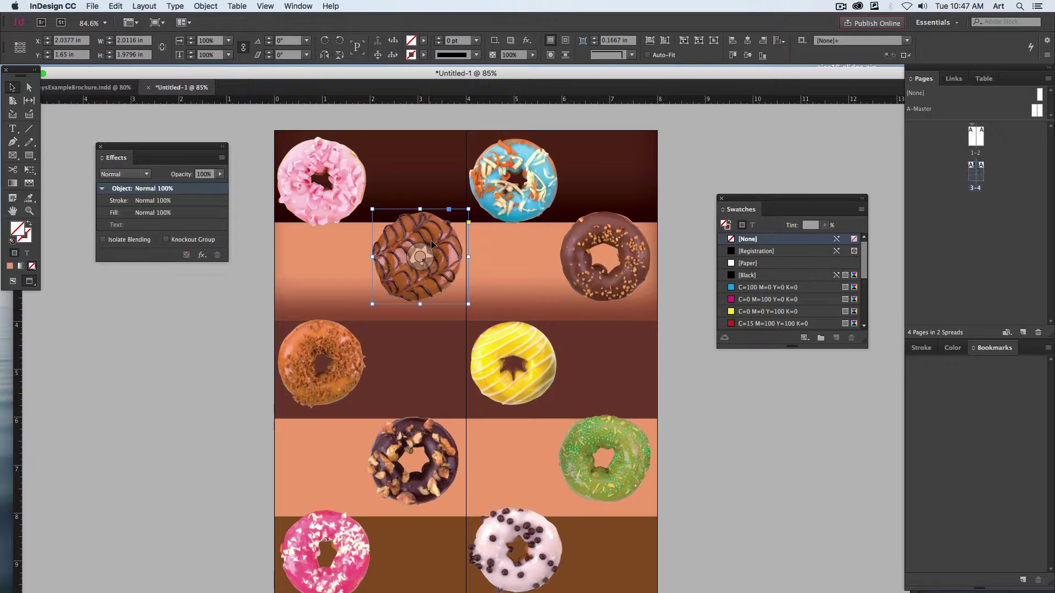
{"action": "left_click_drag", "start_coordinate": [571, 369], "coordinate": [553, 356]}
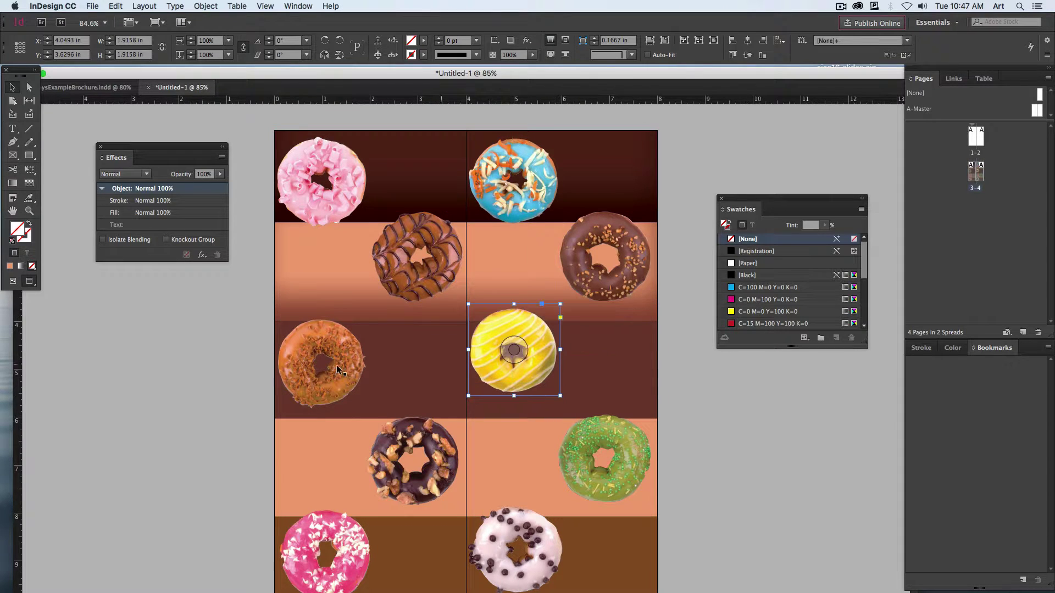
{"action": "left_click_drag", "start_coordinate": [342, 369], "coordinate": [353, 354]}
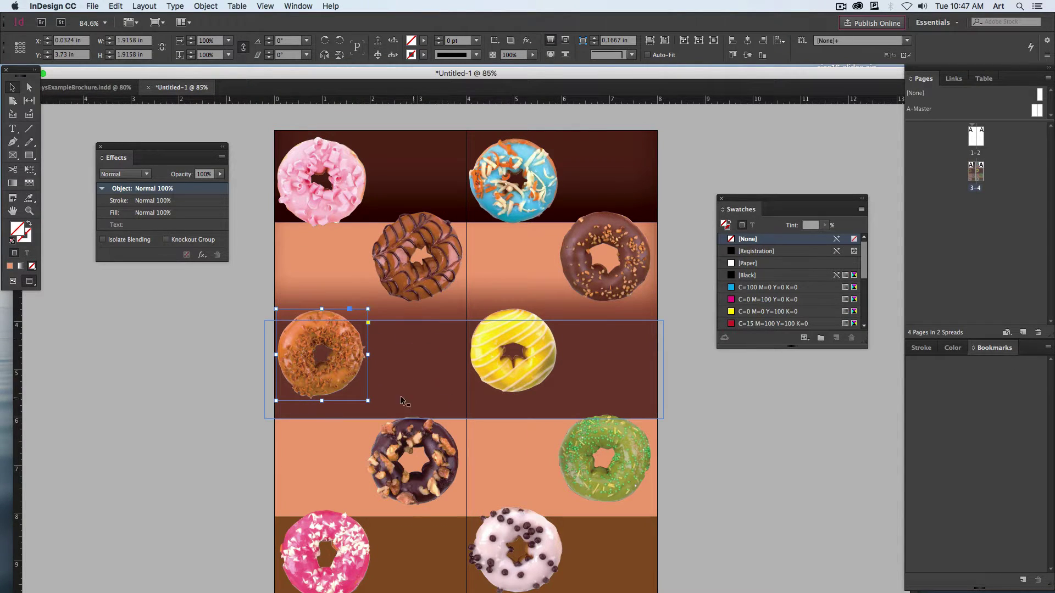
Move the nut-topped and green donuts on the fourth band slightly upward, close to its upper edge
{"action": "left_click_drag", "start_coordinate": [413, 463], "coordinate": [413, 450]}
{"action": "left_click", "coordinate": [594, 438]}
{"action": "left_click_drag", "start_coordinate": [593, 438], "coordinate": [593, 426]}
{"action": "scroll", "coordinate": [729, 456], "scroll_direction": "down", "scroll_amount": 3}
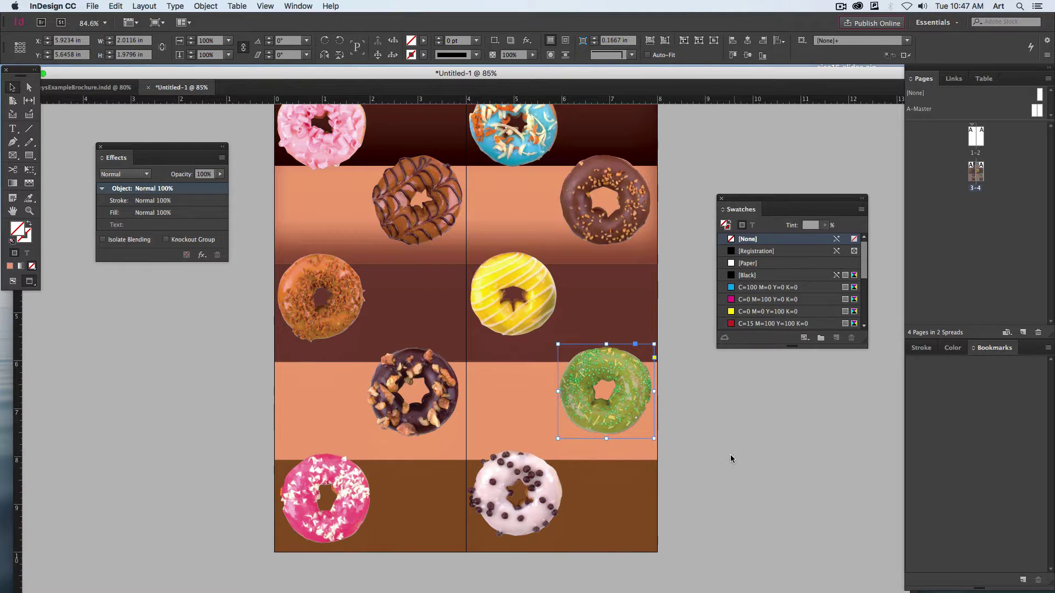
{"action": "left_click", "coordinate": [697, 411]}
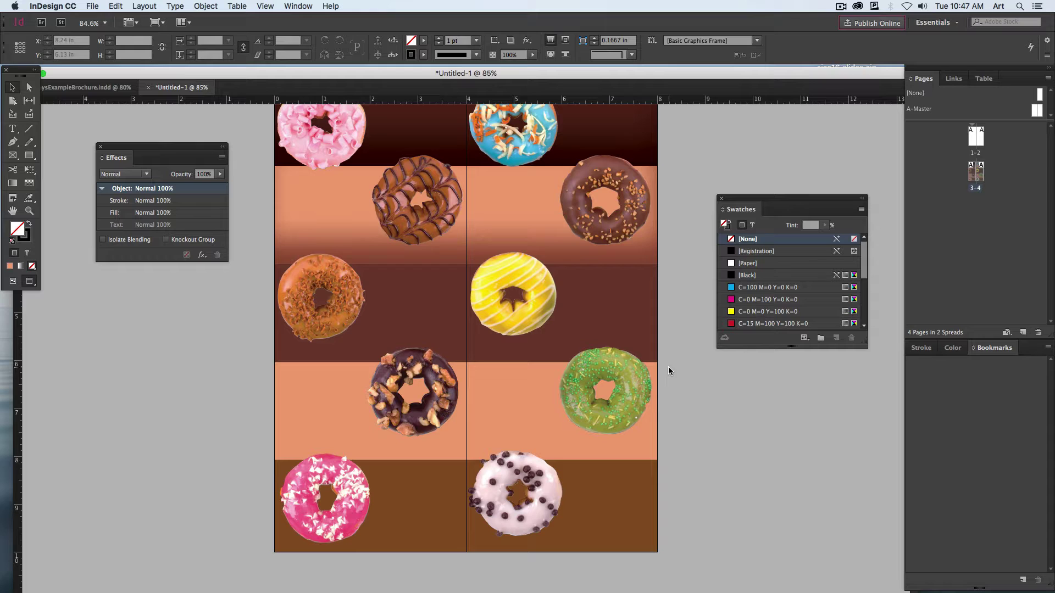
Reposition the green donut slightly higher so it overlaps the third band while staying inside the page edge
{"action": "left_click_drag", "start_coordinate": [619, 374], "coordinate": [637, 337]}
{"action": "left_click", "coordinate": [694, 388]}
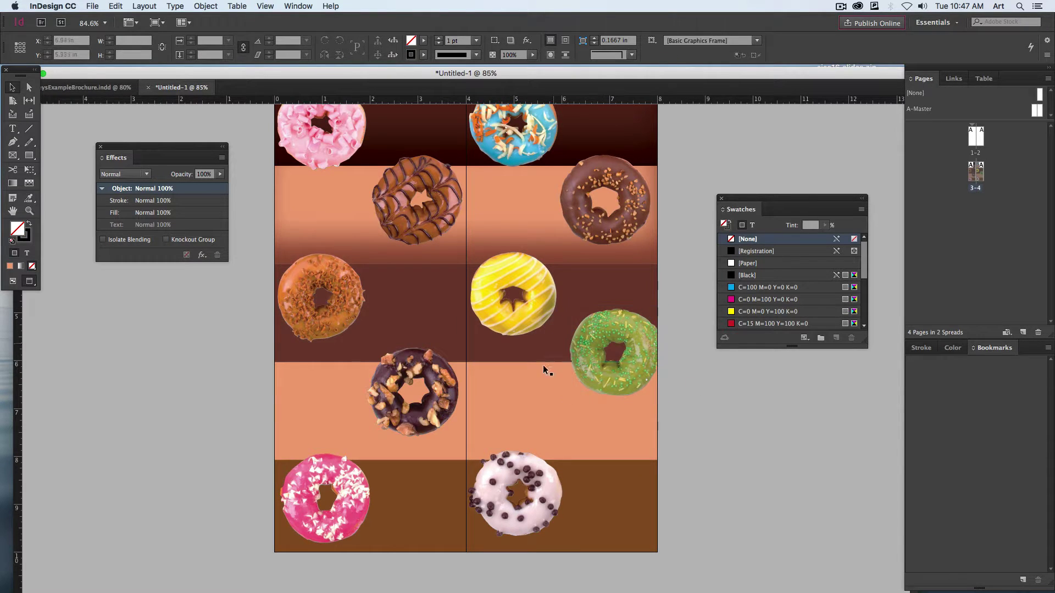
{"action": "left_click_drag", "start_coordinate": [653, 379], "coordinate": [641, 408]}
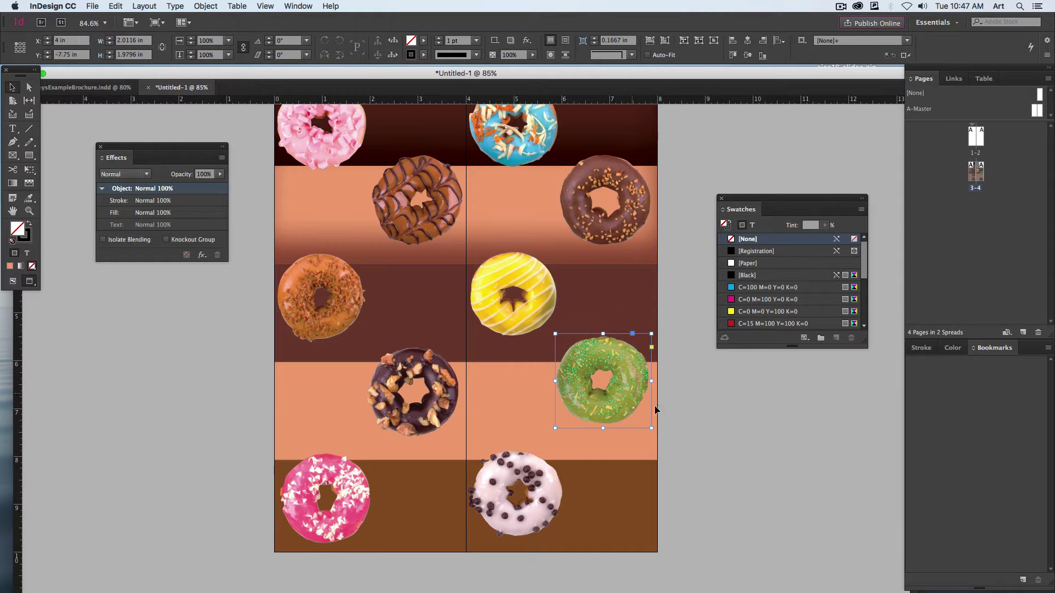
{"action": "left_click", "coordinate": [685, 454]}
Move the white and pink donuts on the bottom band slightly upward so they overlap the fourth band
{"action": "left_click_drag", "start_coordinate": [505, 467], "coordinate": [503, 455]}
{"action": "left_click", "coordinate": [760, 494]}
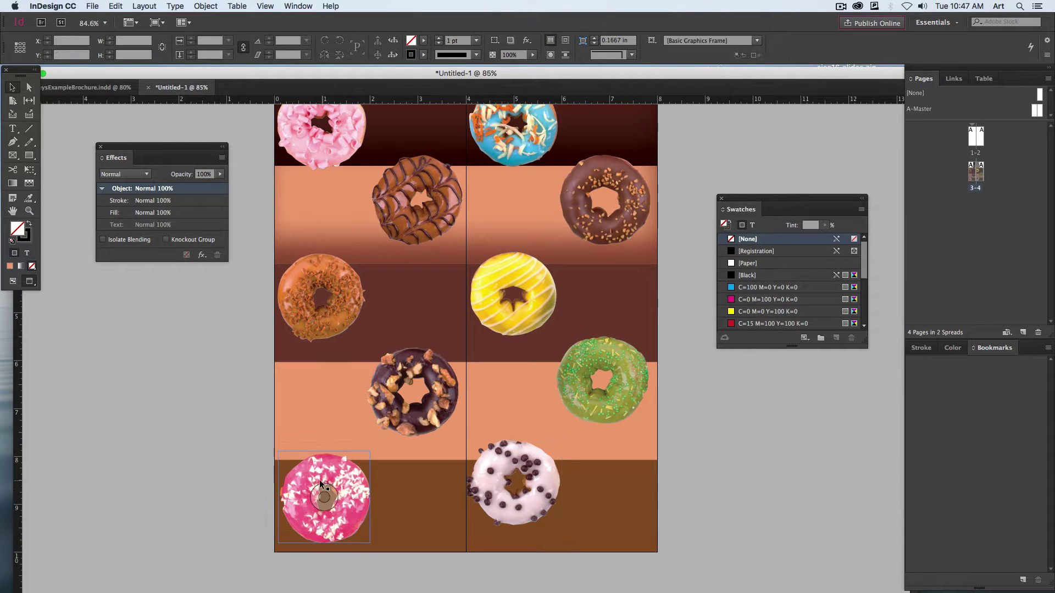
{"action": "left_click_drag", "start_coordinate": [331, 477], "coordinate": [329, 464]}
{"action": "left_click", "coordinate": [692, 477]}
{"action": "scroll", "coordinate": [695, 494], "scroll_direction": "up", "scroll_amount": 2}
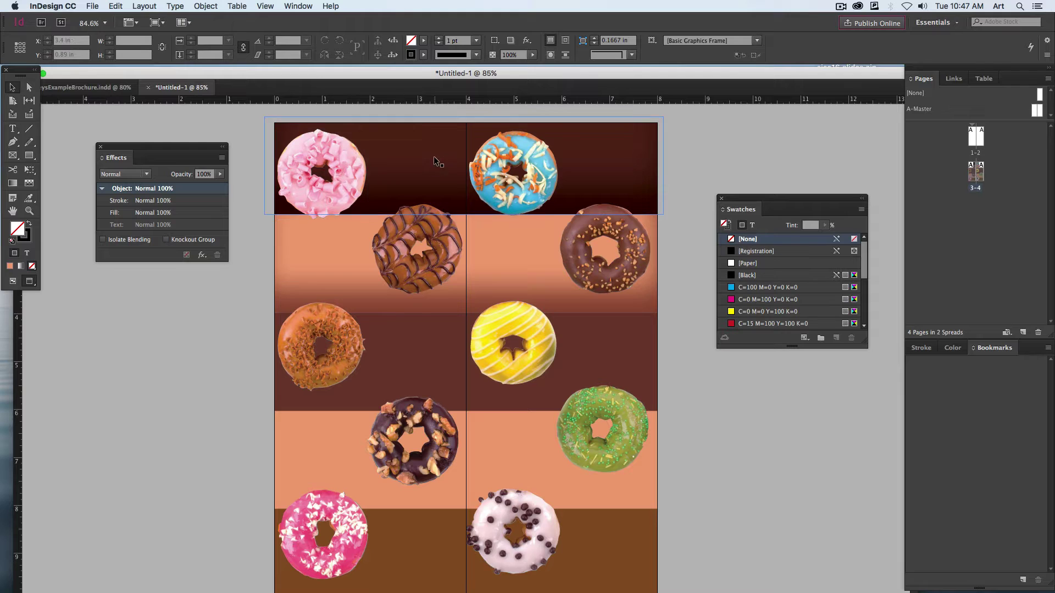
Switch to IveysExampleBrochure.indd, preview the Donut Descriptions file from the Business Forms folder in Finder, and return to InDesign
{"action": "left_click", "coordinate": [67, 86]}
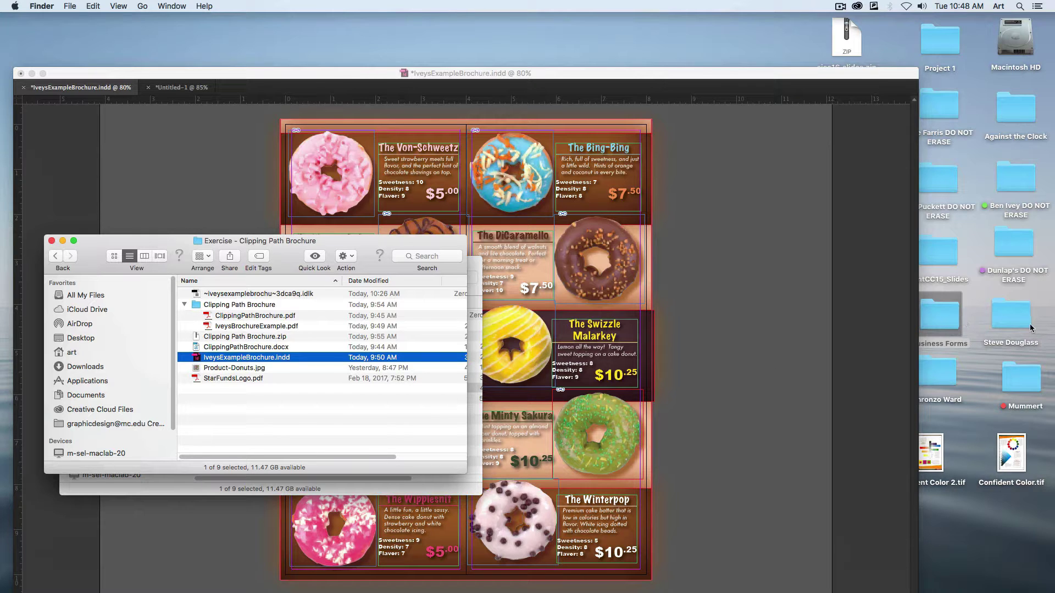
{"action": "double_click", "coordinate": [946, 320]}
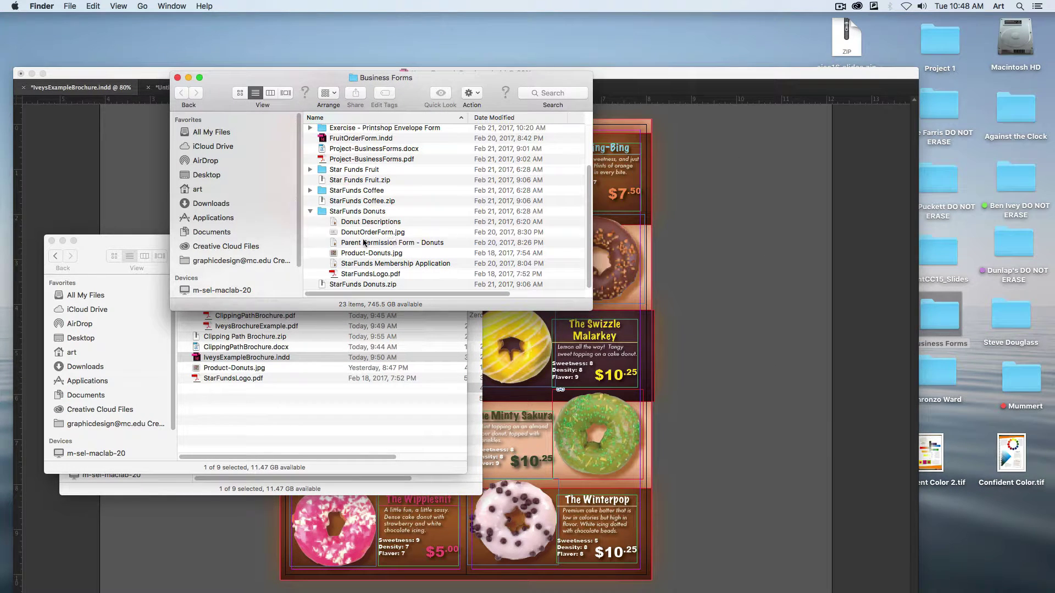
{"action": "left_click", "coordinate": [386, 224]}
{"action": "key", "text": "space"}
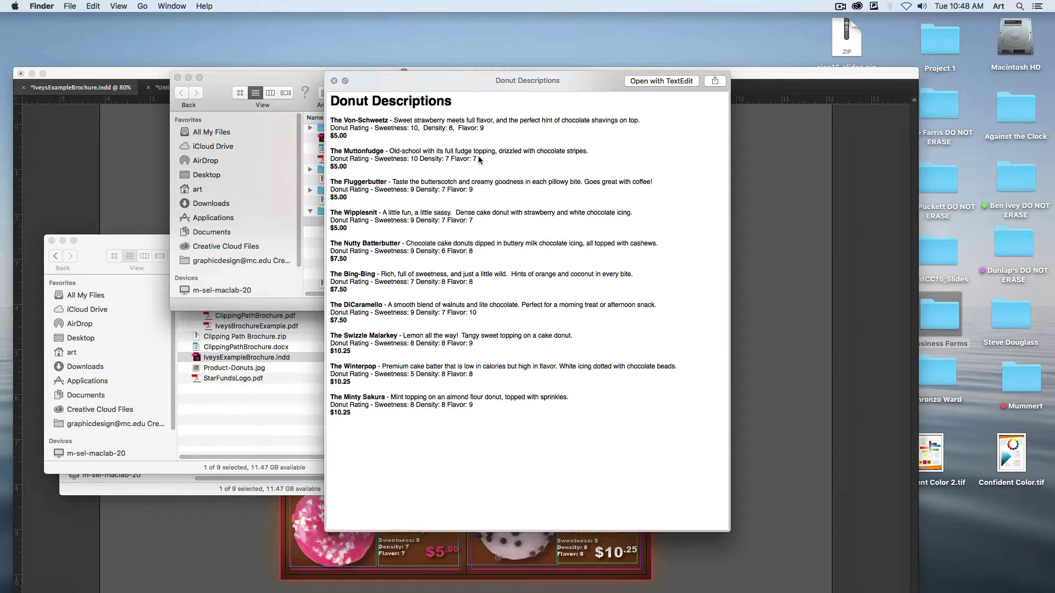
{"action": "left_click", "coordinate": [748, 418]}
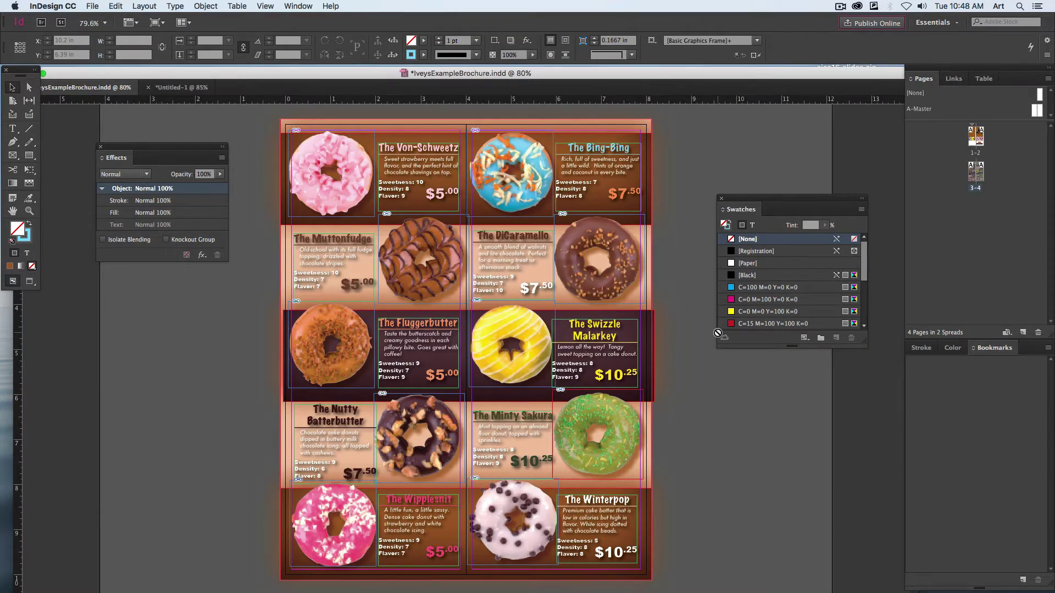
Examine the Bing-Bing entry's title, description, ratings and price at 300% in preview mode, with the Effects panel closed
{"action": "key", "text": "super+equal"}
{"action": "key", "text": "super+equal"}
{"action": "key", "text": "super+equal"}
{"action": "left_click_drag", "start_coordinate": [556, 182], "coordinate": [448, 439]}
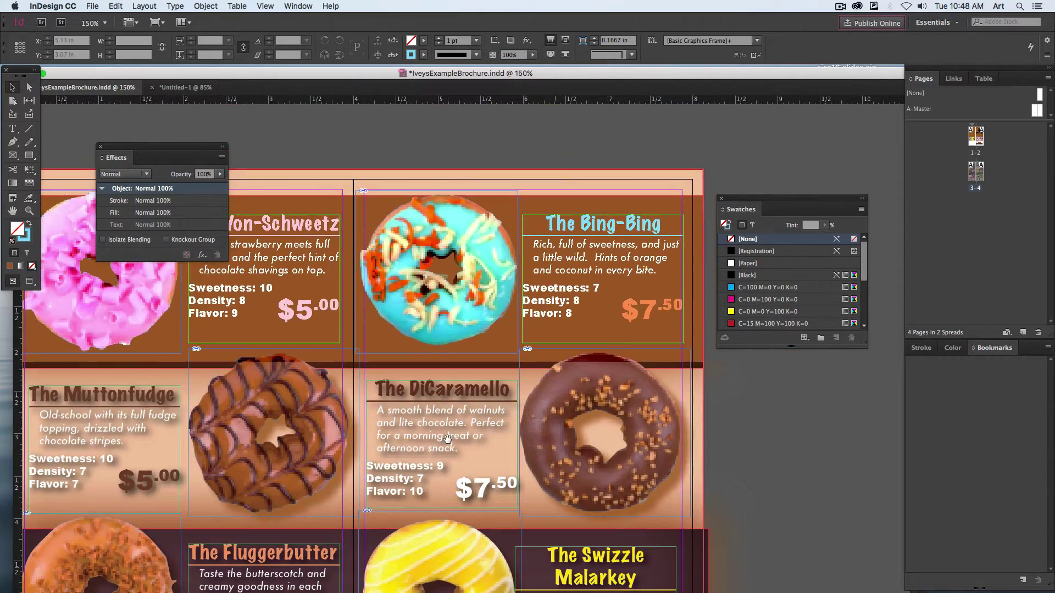
{"action": "key", "text": "super+equal"}
{"action": "key", "text": "super+equal"}
{"action": "left_click_drag", "start_coordinate": [565, 234], "coordinate": [346, 365]}
{"action": "key", "text": "w"}
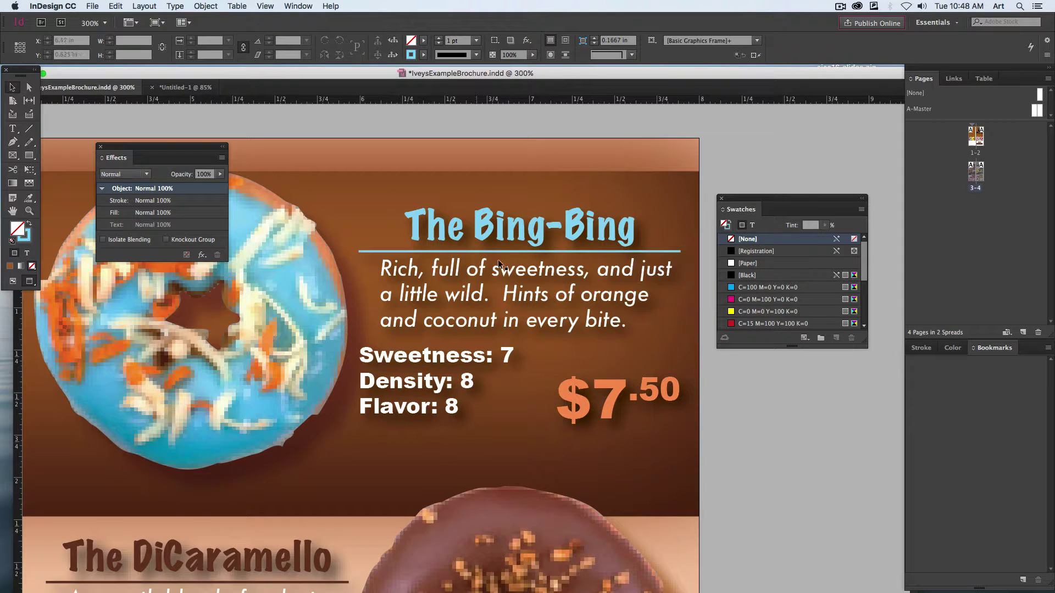
{"action": "left_click_drag", "start_coordinate": [495, 279], "coordinate": [525, 258]}
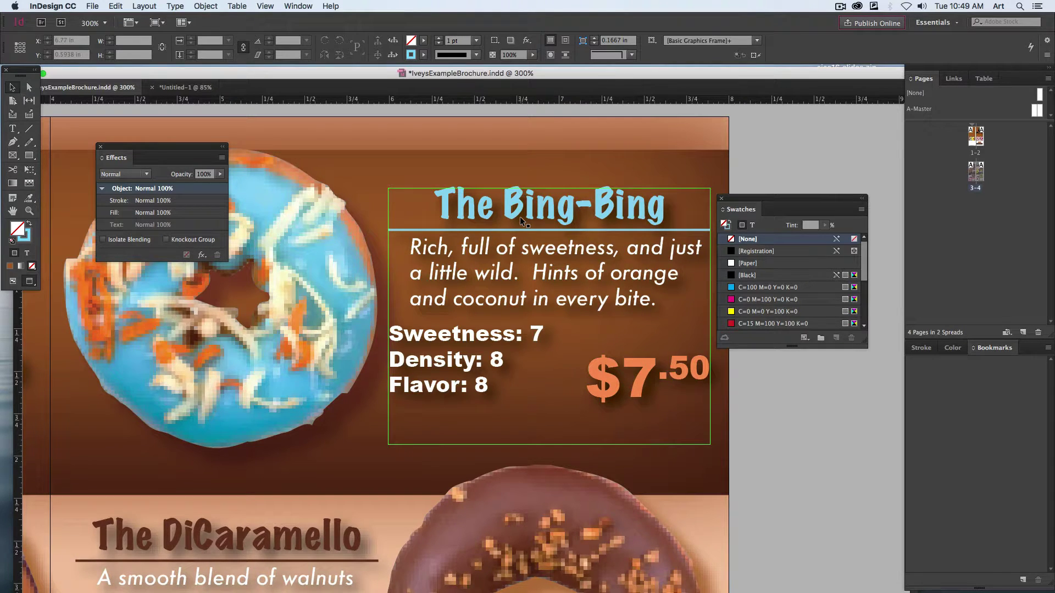
{"action": "left_click", "coordinate": [100, 146]}
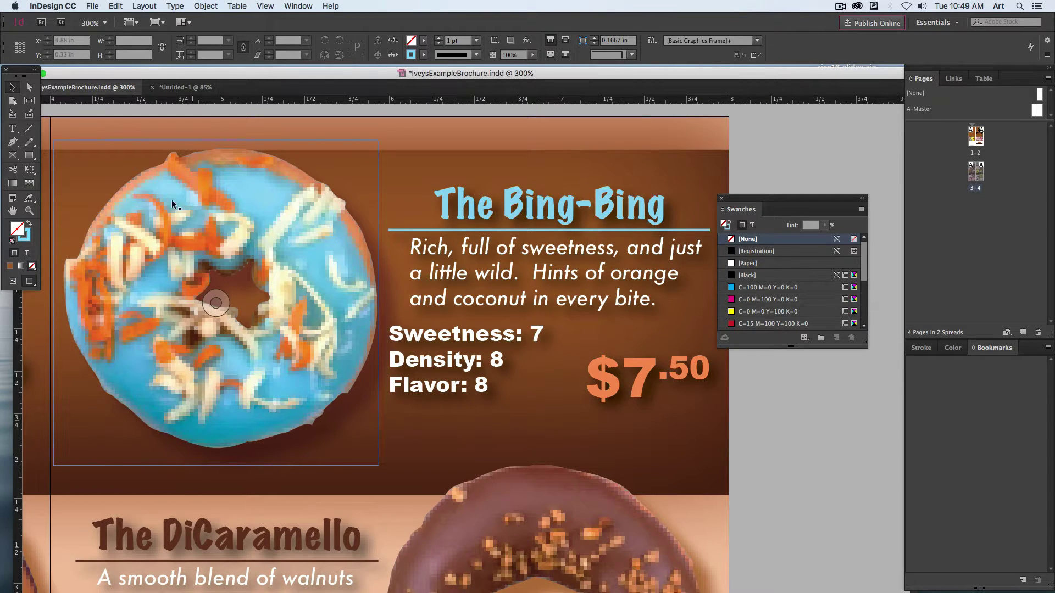
Examine the text layout of the DiCaramello, Swizzle Malarkey and Minty Sakura entries in the example brochure
{"action": "scroll", "coordinate": [324, 299], "scroll_direction": "down", "scroll_amount": 10}
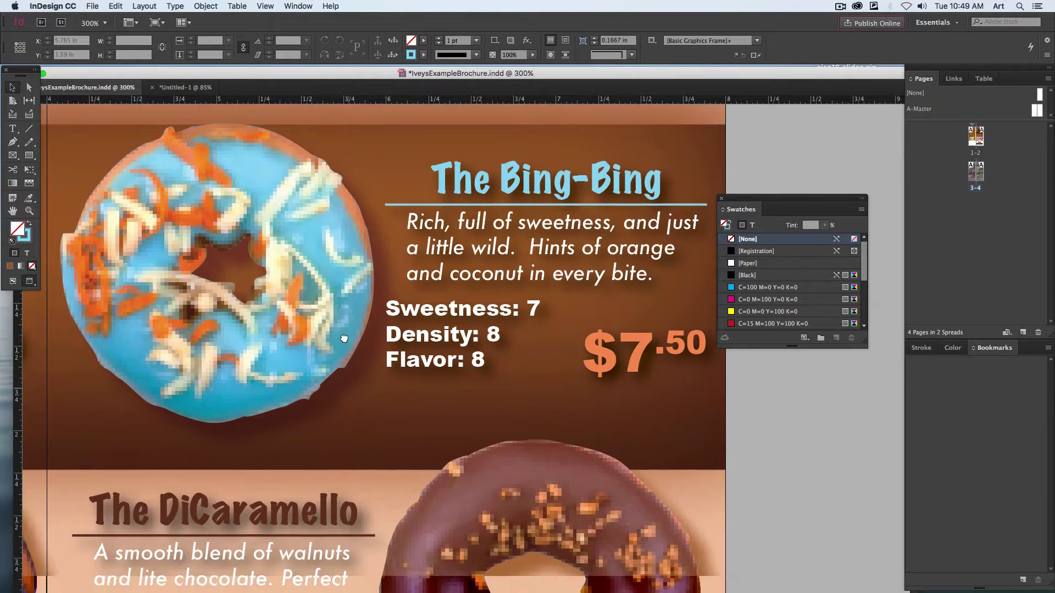
{"action": "scroll", "coordinate": [327, 345], "scroll_direction": "down", "scroll_amount": 5}
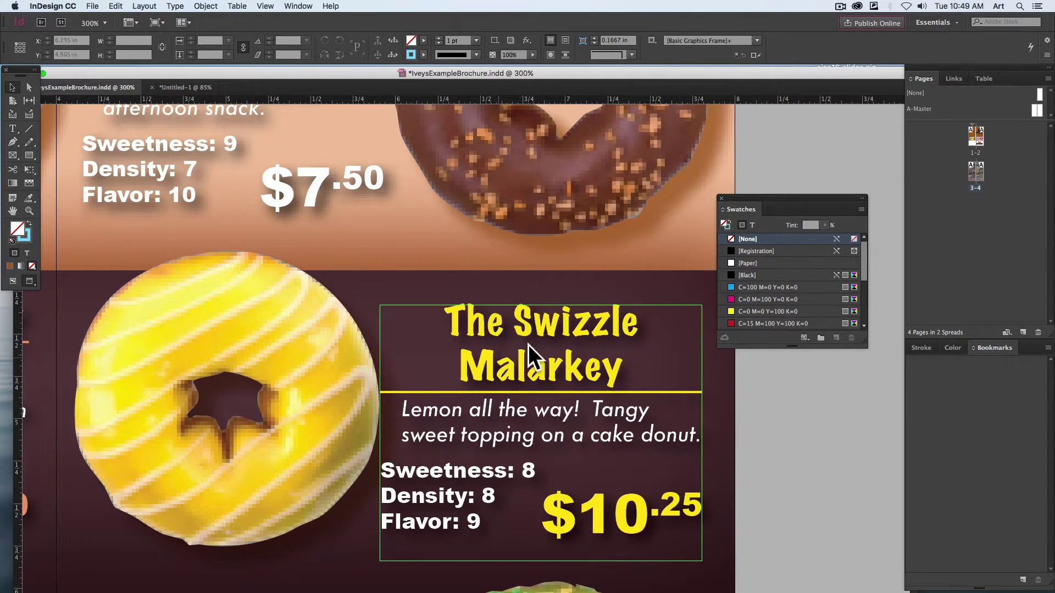
{"action": "scroll", "coordinate": [528, 344], "scroll_direction": "down", "scroll_amount": 12}
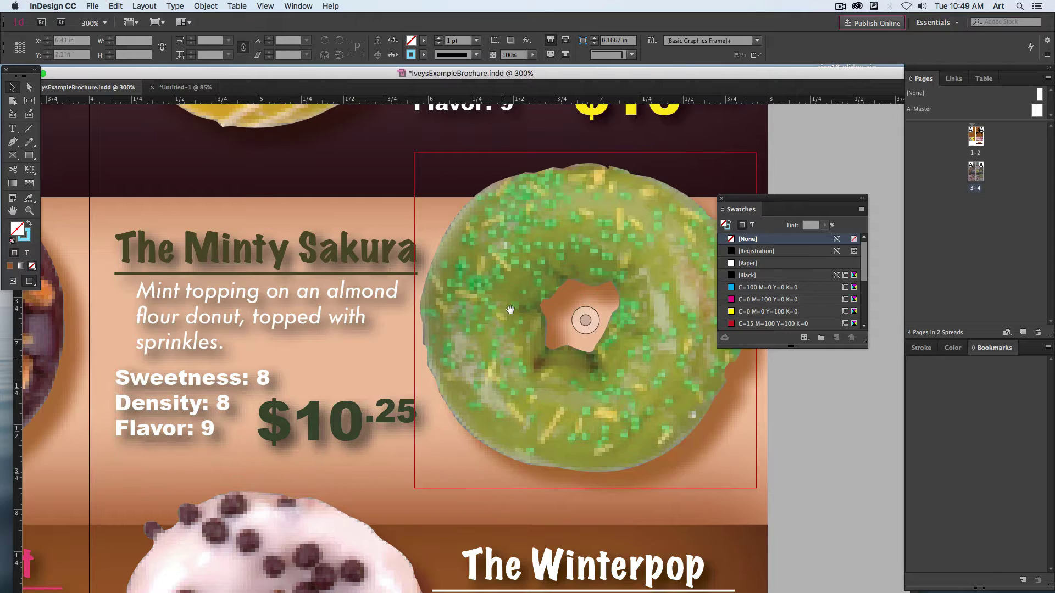
{"action": "scroll", "coordinate": [511, 310], "scroll_direction": "up", "scroll_amount": 10}
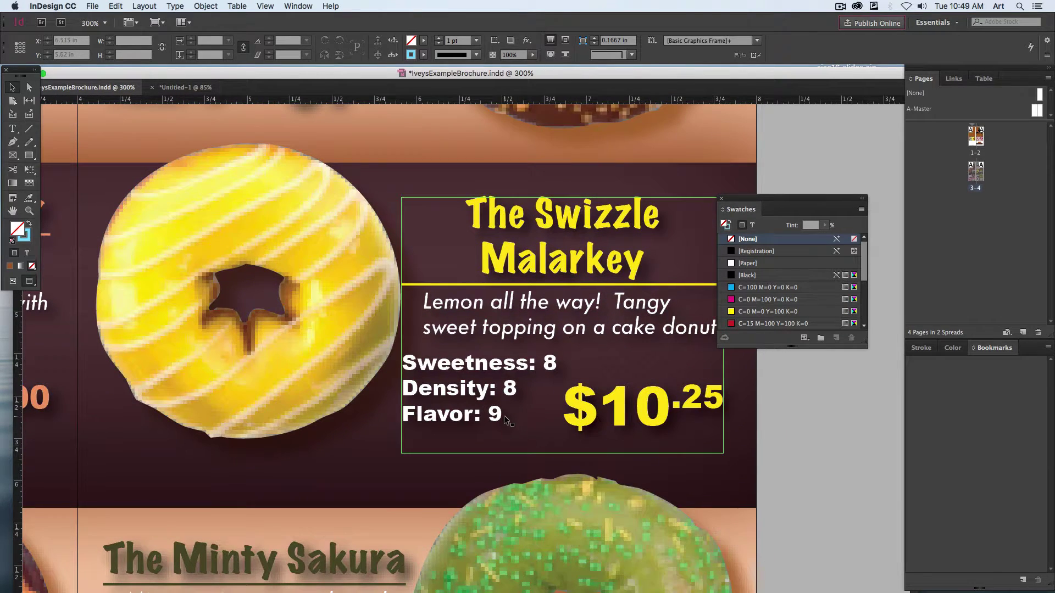
{"action": "scroll", "coordinate": [633, 334], "scroll_direction": "right", "scroll_amount": 2}
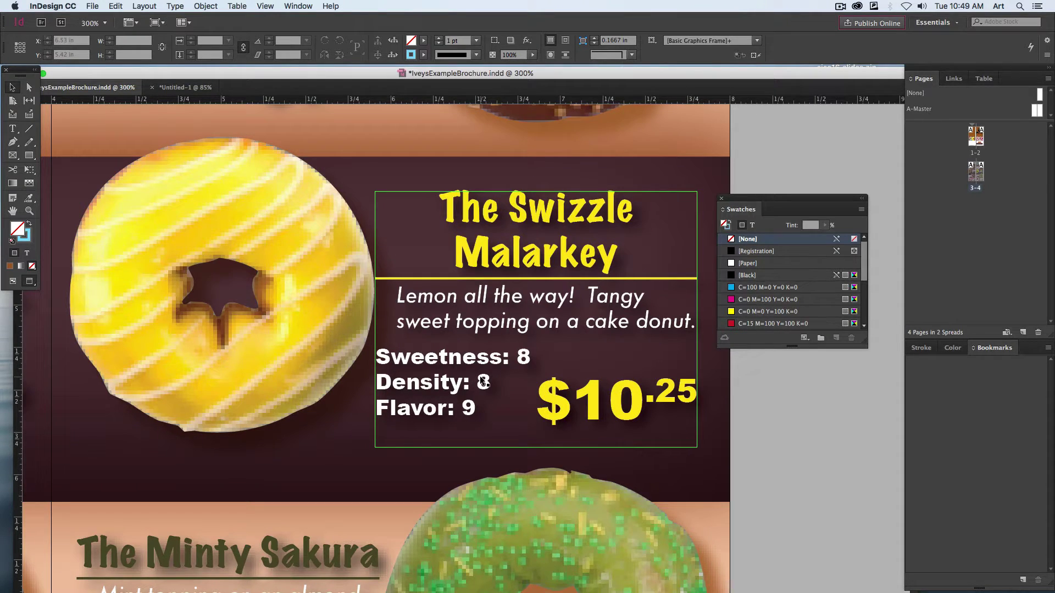
Select part of the Swizzle Malarkey description text, from "Lemon all the way!" into the second line, to inspect its formatting
{"action": "left_click", "coordinate": [431, 301]}
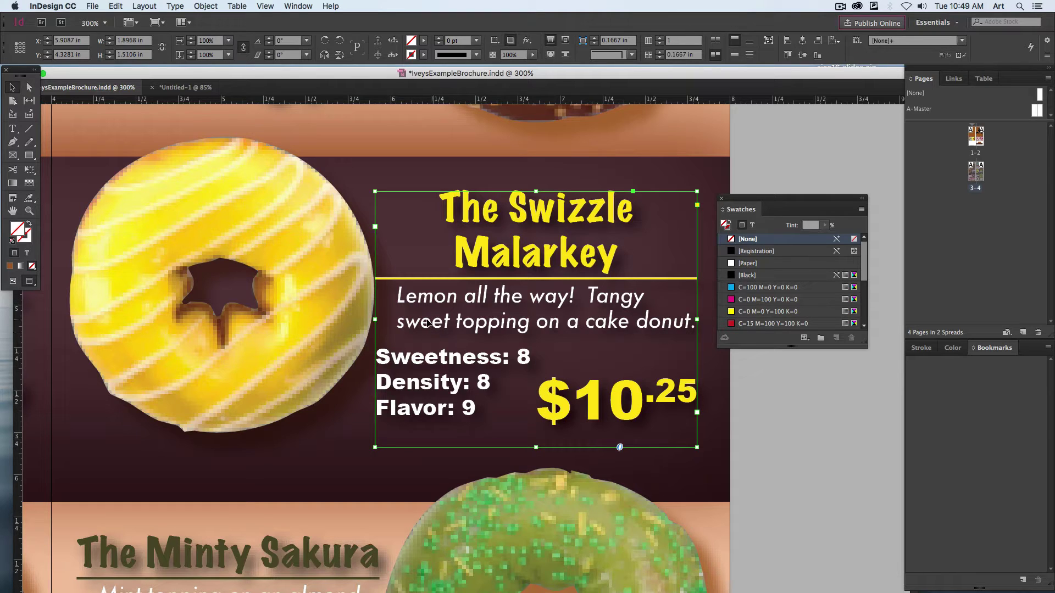
{"action": "double_click", "coordinate": [403, 314]}
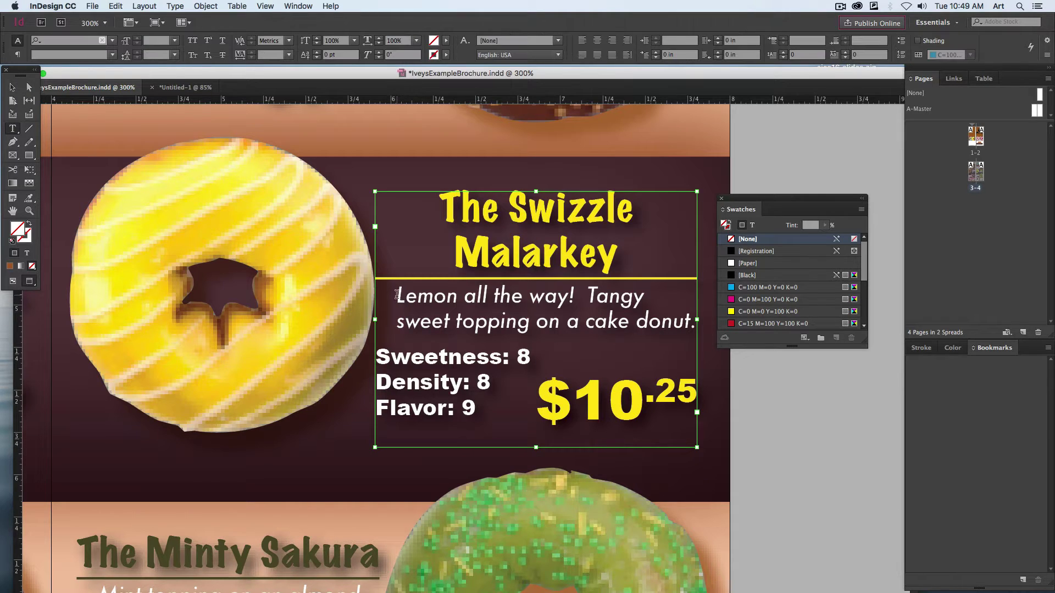
{"action": "left_click_drag", "start_coordinate": [396, 295], "coordinate": [421, 321]}
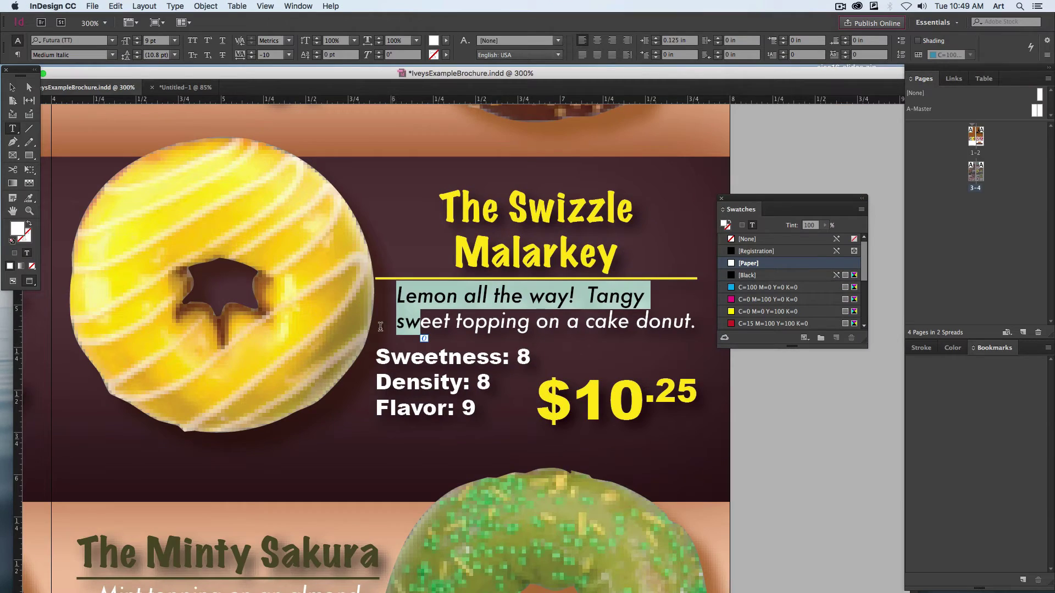
Select lines in the Swizzle Malarkey entry's Sweetness, Density and Flavor ratings to inspect their formatting
{"action": "left_click", "coordinate": [424, 362]}
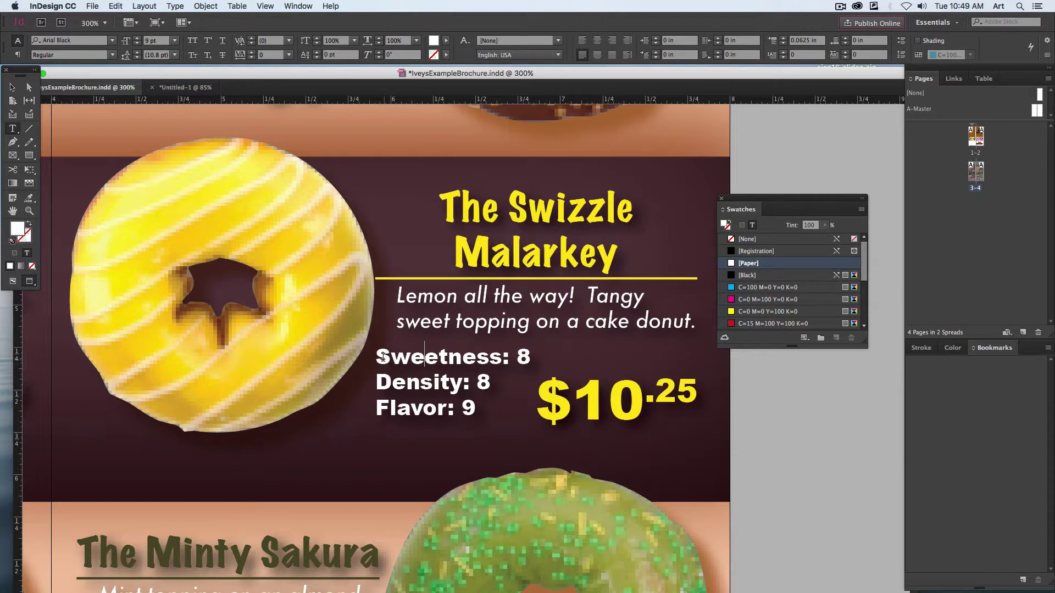
{"action": "left_click_drag", "start_coordinate": [383, 357], "coordinate": [476, 412]}
{"action": "left_click", "coordinate": [453, 409]}
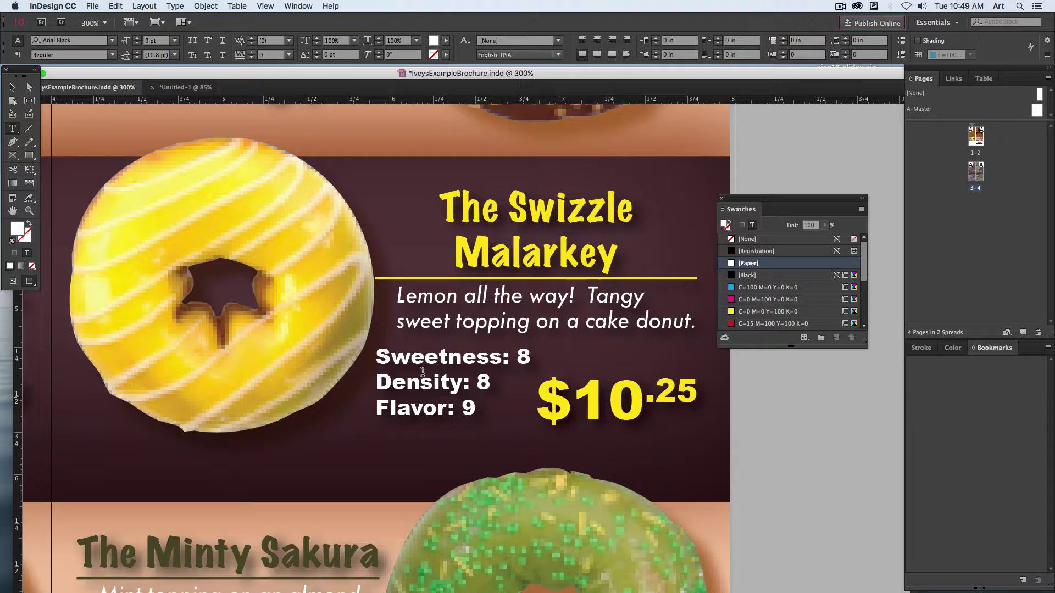
{"action": "left_click", "coordinate": [515, 363]}
{"action": "double_click", "coordinate": [587, 413]}
{"action": "left_click_drag", "start_coordinate": [483, 407], "coordinate": [494, 379]}
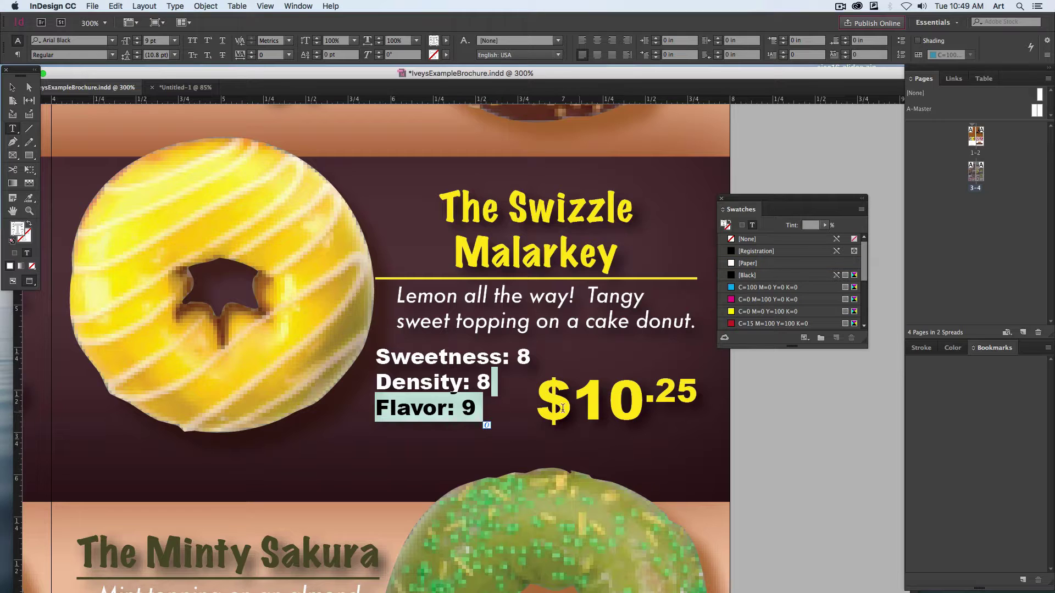
{"action": "left_click", "coordinate": [670, 390]}
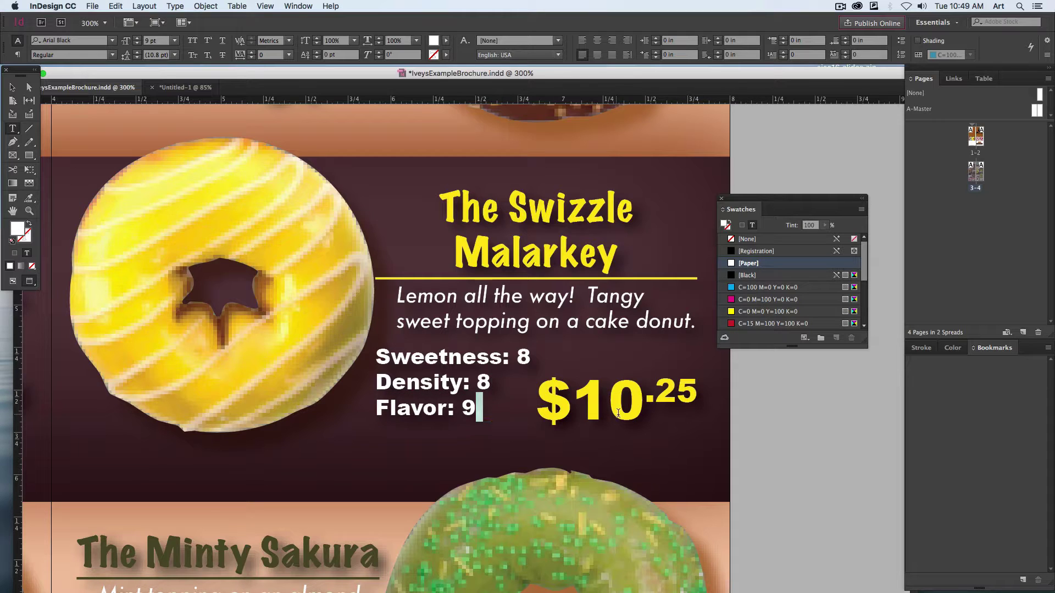
Select the whole Swizzle Malarkey price to inspect its font, size and alignment
{"action": "double_click", "coordinate": [695, 416]}
{"action": "triple_click", "coordinate": [584, 407]}
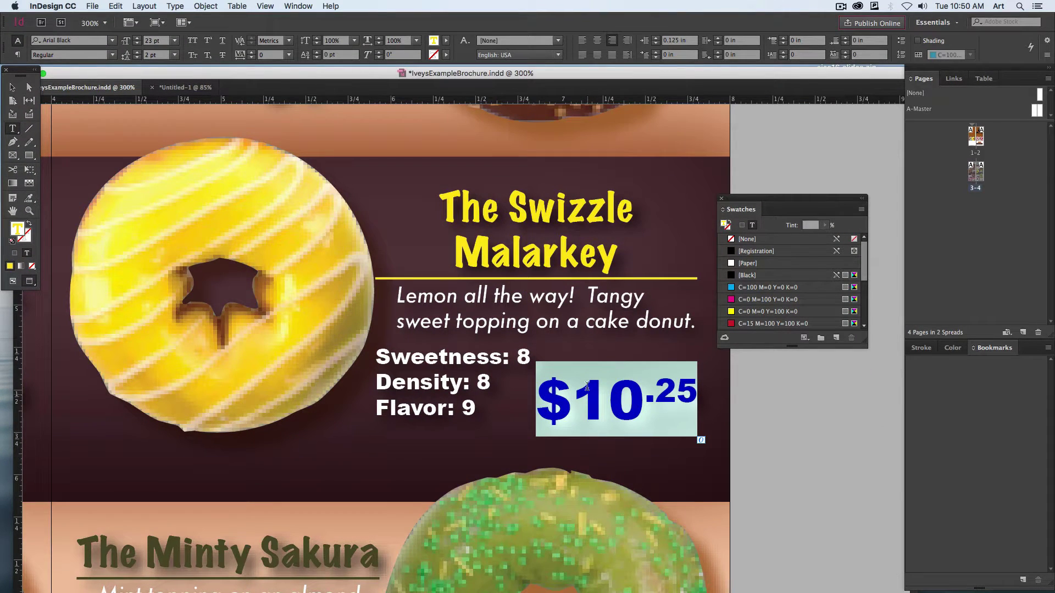
{"action": "left_click", "coordinate": [615, 393]}
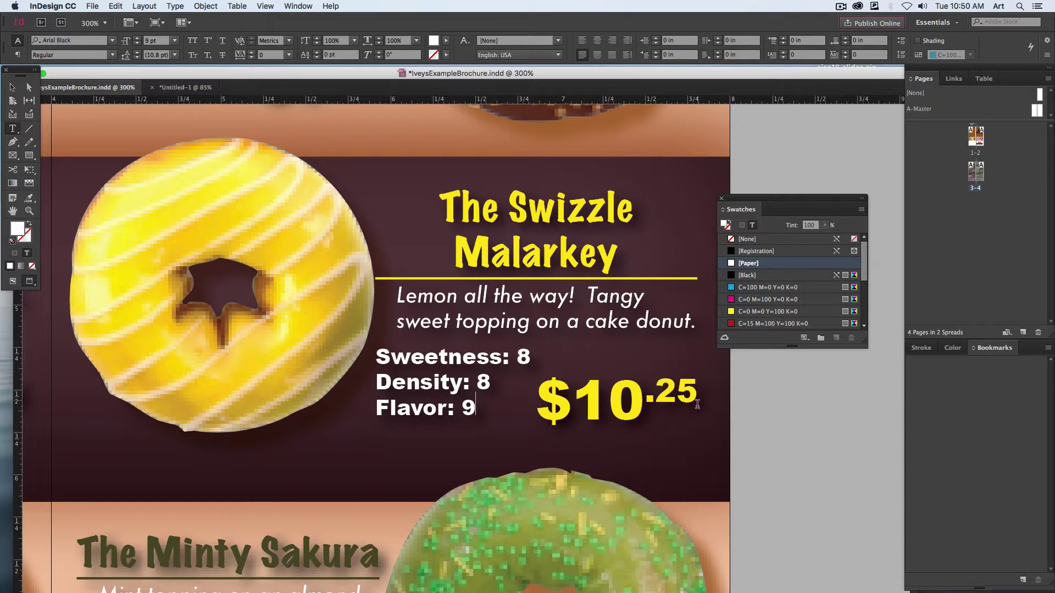
Turn superscript off and back on for the .25 in the Swizzle Malarkey price, and deselect the text
{"action": "left_click_drag", "start_coordinate": [696, 402], "coordinate": [645, 428]}
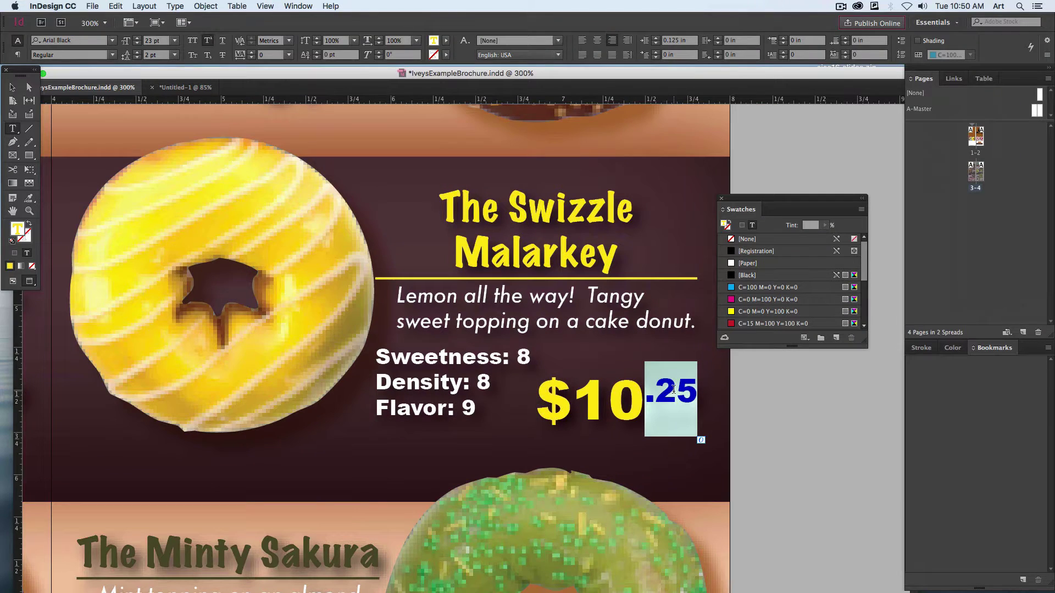
{"action": "left_click", "coordinate": [208, 40]}
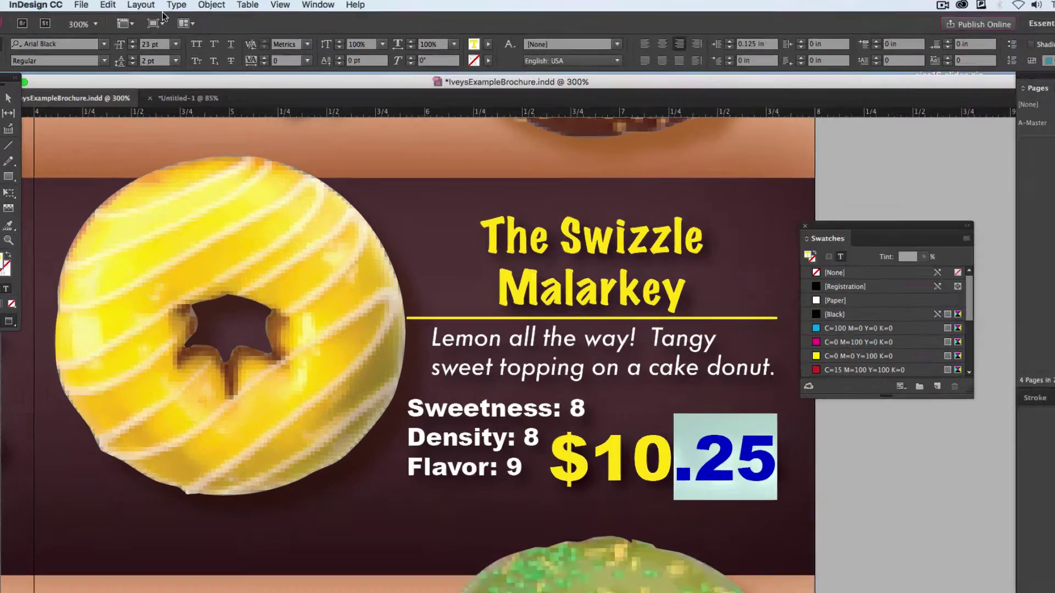
{"action": "left_click", "coordinate": [214, 44]}
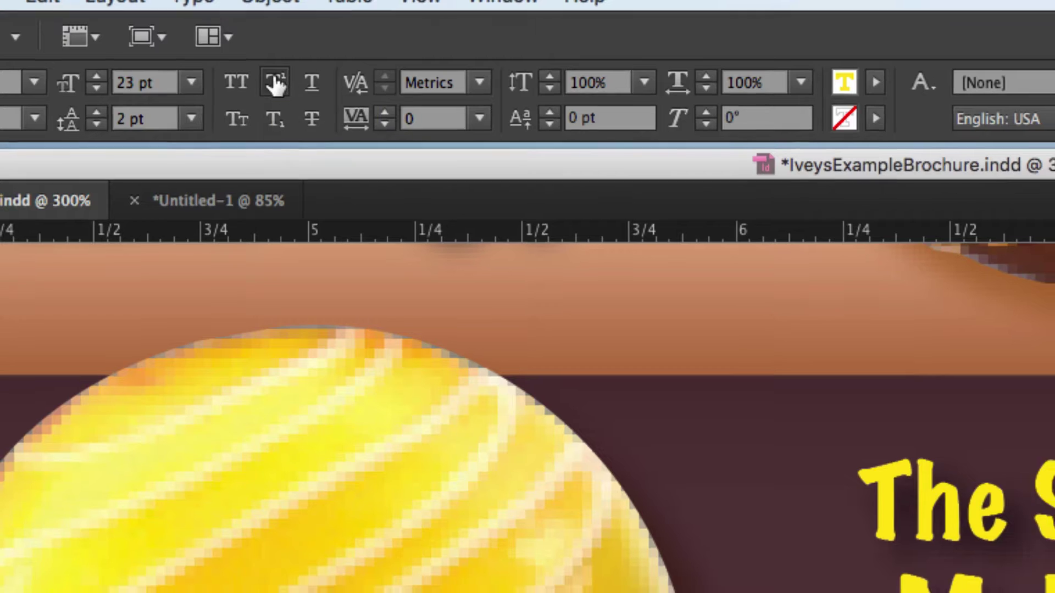
{"action": "left_click", "coordinate": [705, 423]}
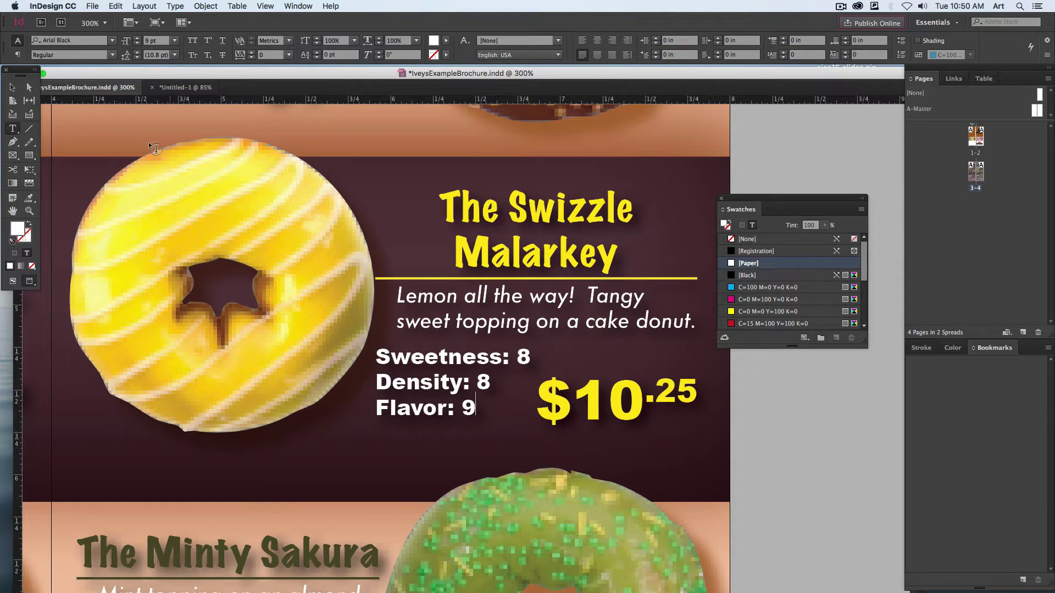
Leave text editing for the Selection tool, deselect the Swizzle Malarkey text frame, and fit the donut spread in the window
{"action": "scroll", "coordinate": [296, 286], "scroll_direction": "up", "scroll_amount": 2}
{"action": "left_click", "coordinate": [12, 87]}
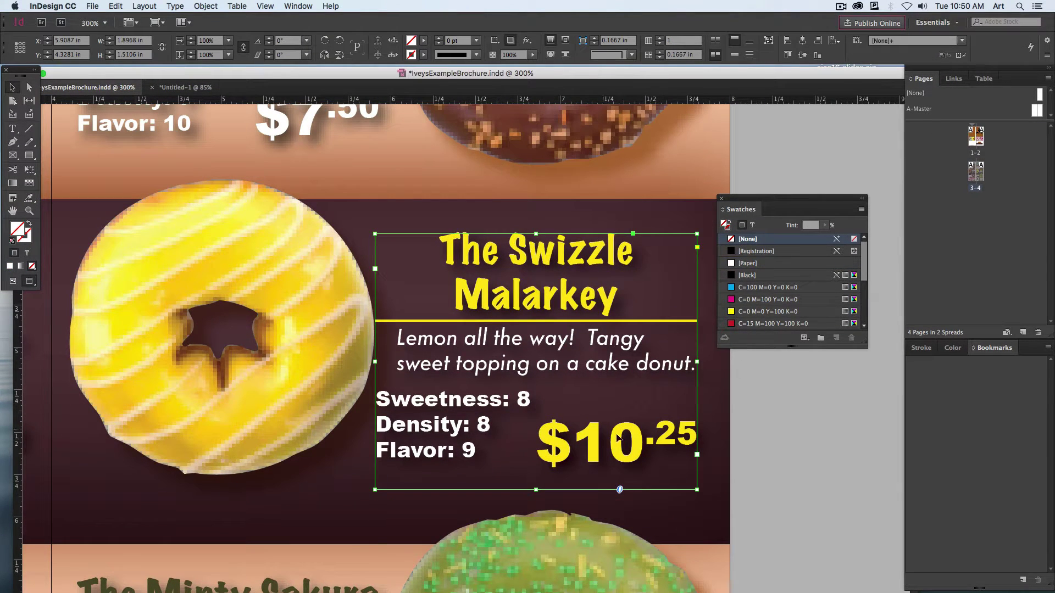
{"action": "left_click", "coordinate": [783, 491]}
{"action": "right_click", "coordinate": [750, 434]}
{"action": "left_click", "coordinate": [777, 474]}
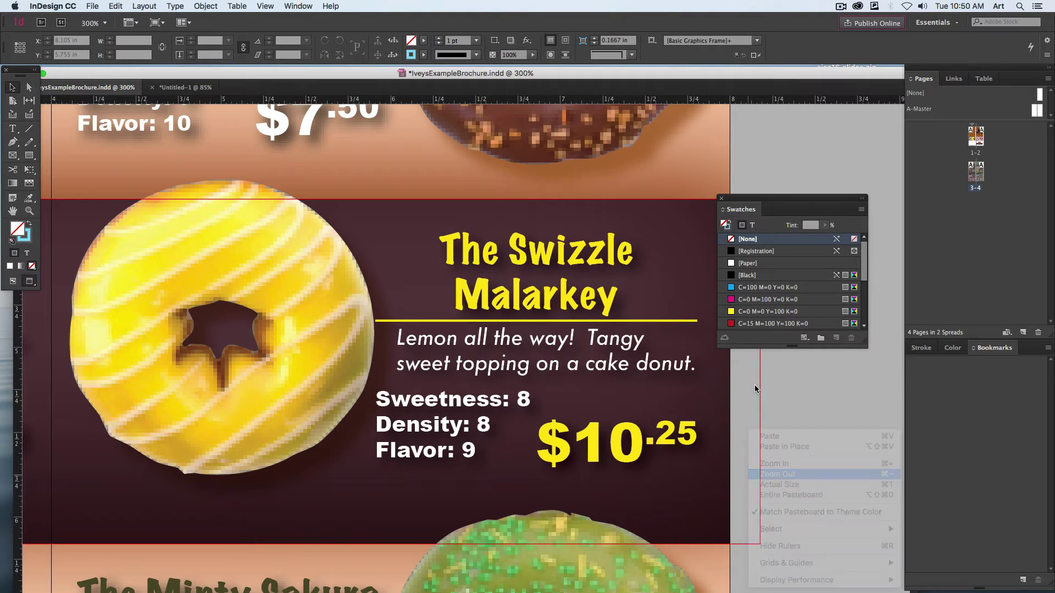
{"action": "key", "text": "super+0"}
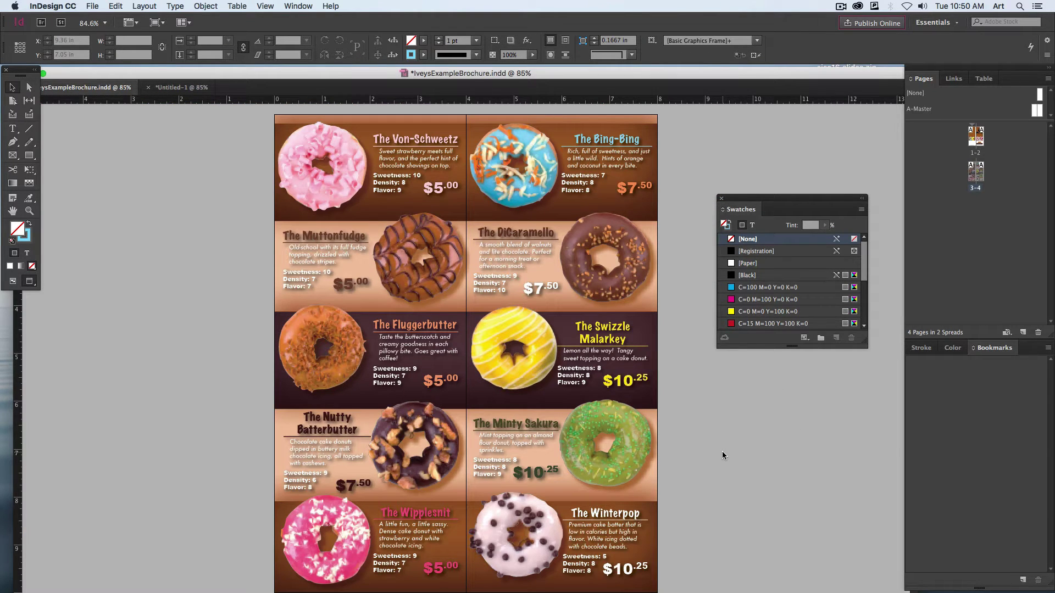
Check the Drop Shadow setting and available effects for the DiCaramello donut image, and deselect it
{"action": "left_click", "coordinate": [643, 264]}
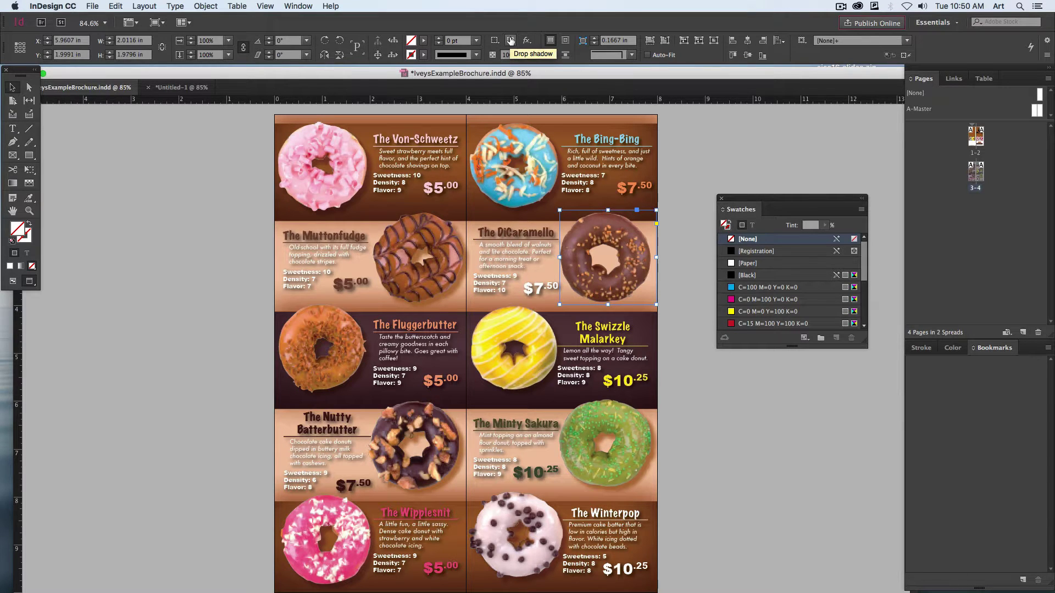
{"action": "left_click", "coordinate": [510, 40]}
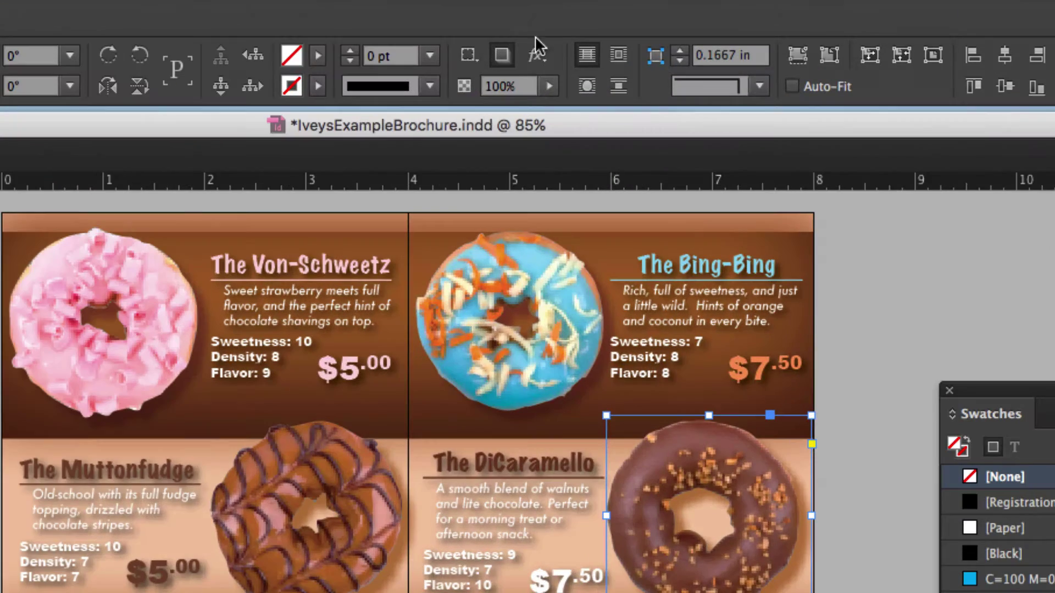
{"action": "left_click", "coordinate": [535, 57]}
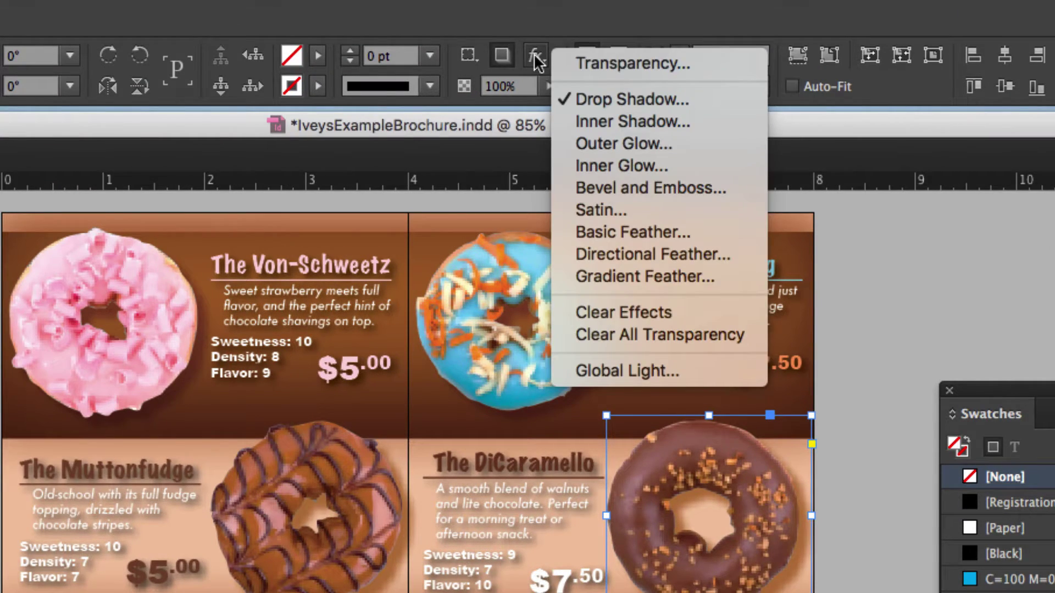
{"action": "left_click", "coordinate": [527, 17]}
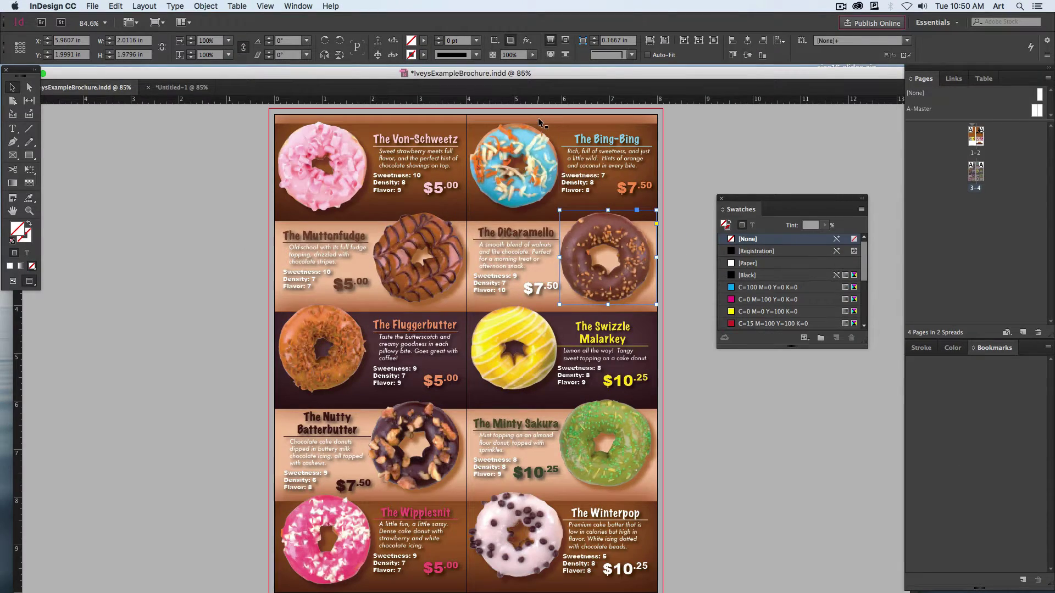
{"action": "key", "text": "w"}
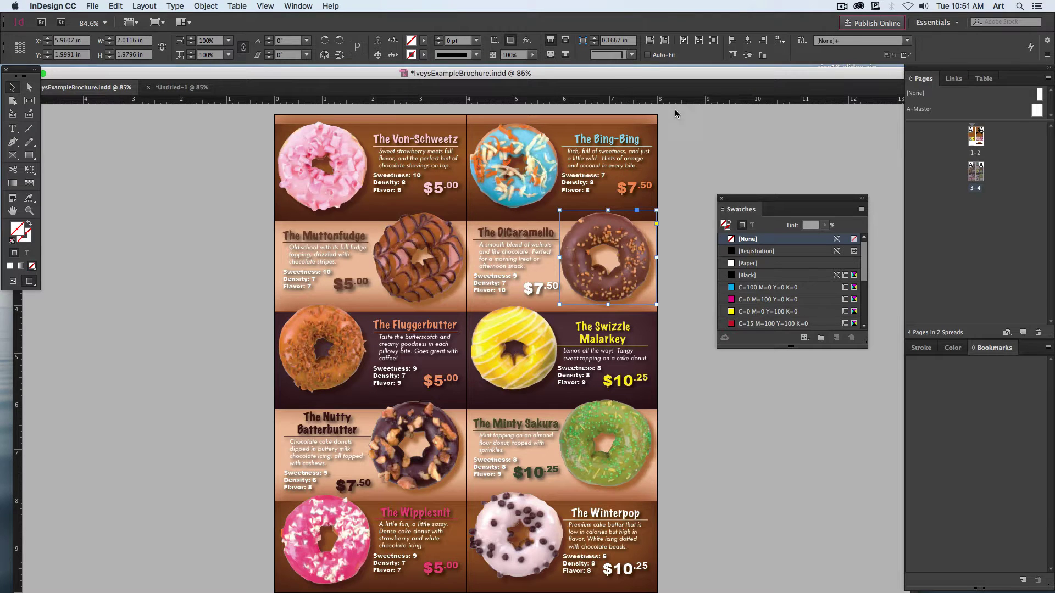
{"action": "left_click", "coordinate": [682, 135]}
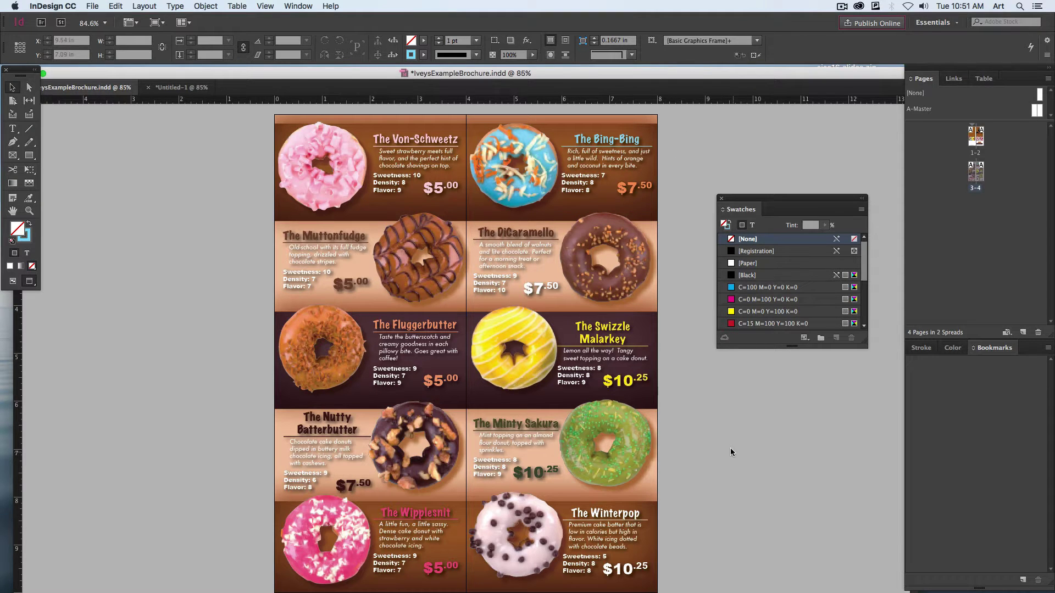
Examine the example cover spread's logo, row of overlapping shadowed donuts, 2017 CATALOG title and back-cover copyright line
{"action": "scroll", "coordinate": [651, 231], "scroll_direction": "up", "scroll_amount": 10}
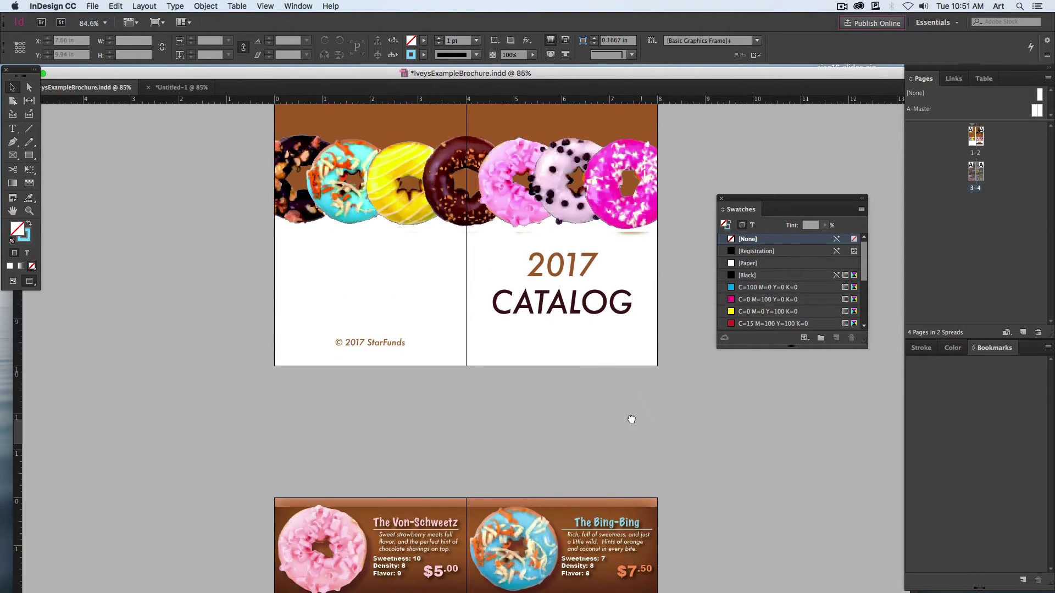
{"action": "left_click_drag", "start_coordinate": [631, 451], "coordinate": [635, 368]}
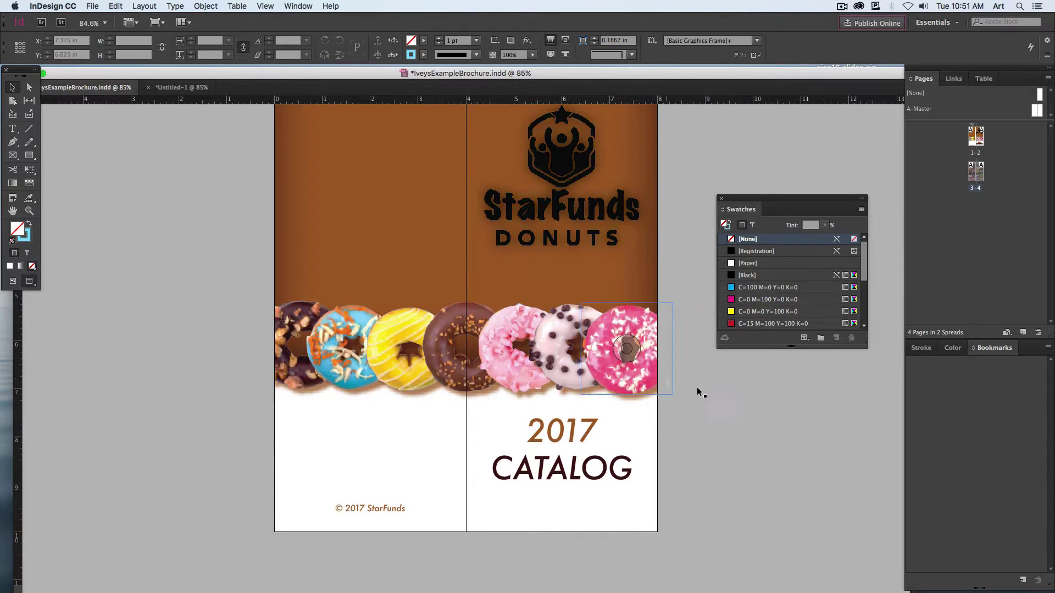
{"action": "left_click_drag", "start_coordinate": [697, 406], "coordinate": [698, 484]}
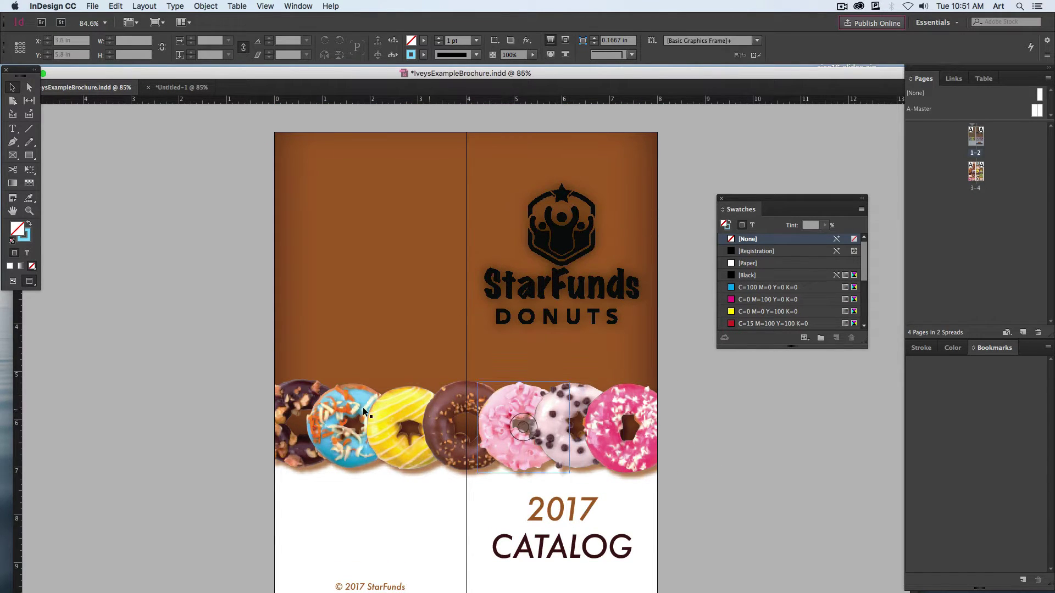
{"action": "left_click", "coordinate": [419, 404]}
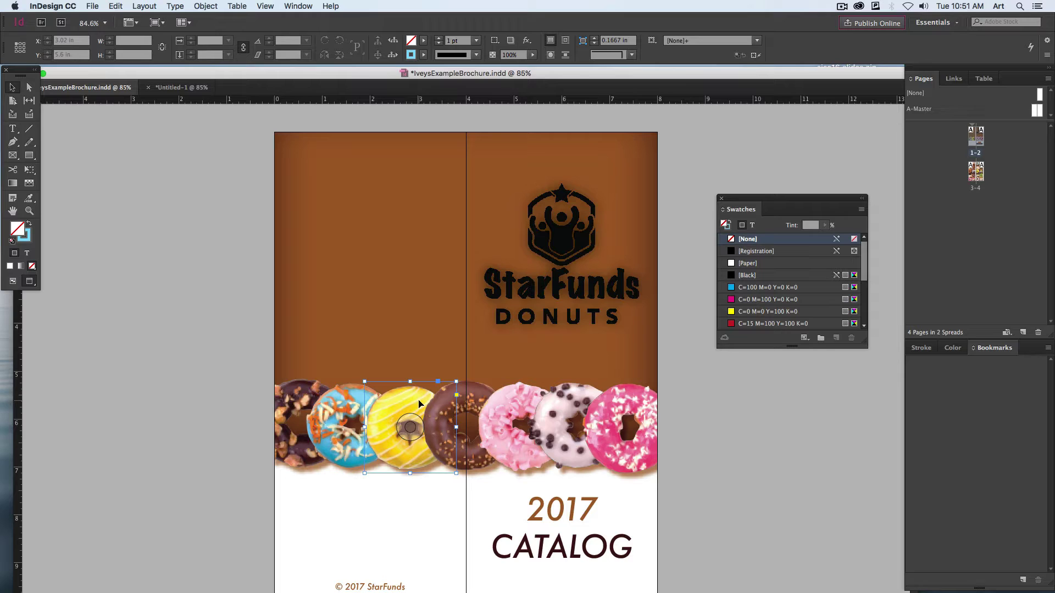
{"action": "left_click", "coordinate": [512, 400]}
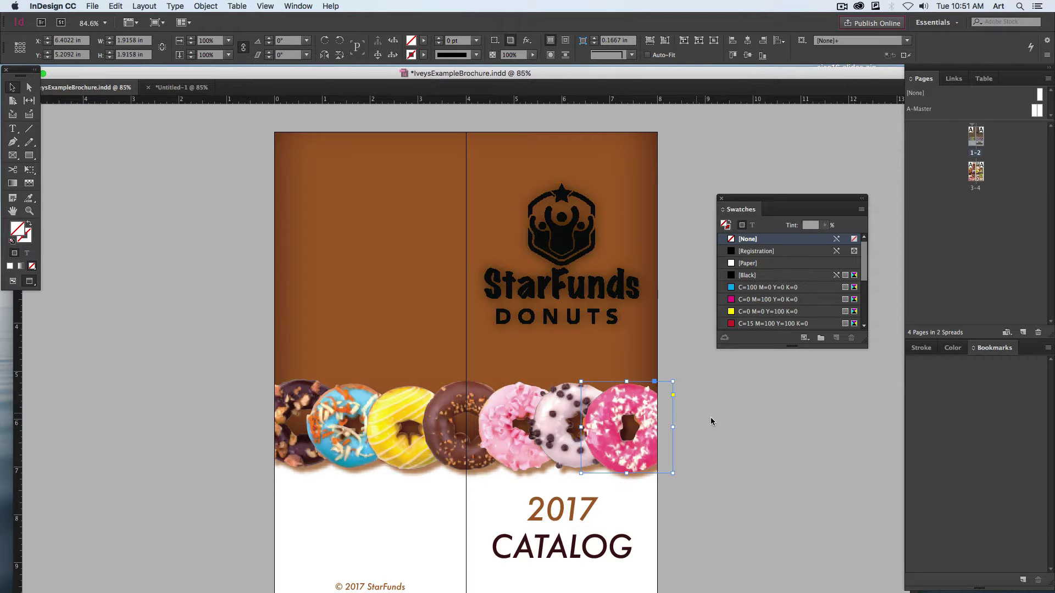
{"action": "left_click", "coordinate": [691, 440]}
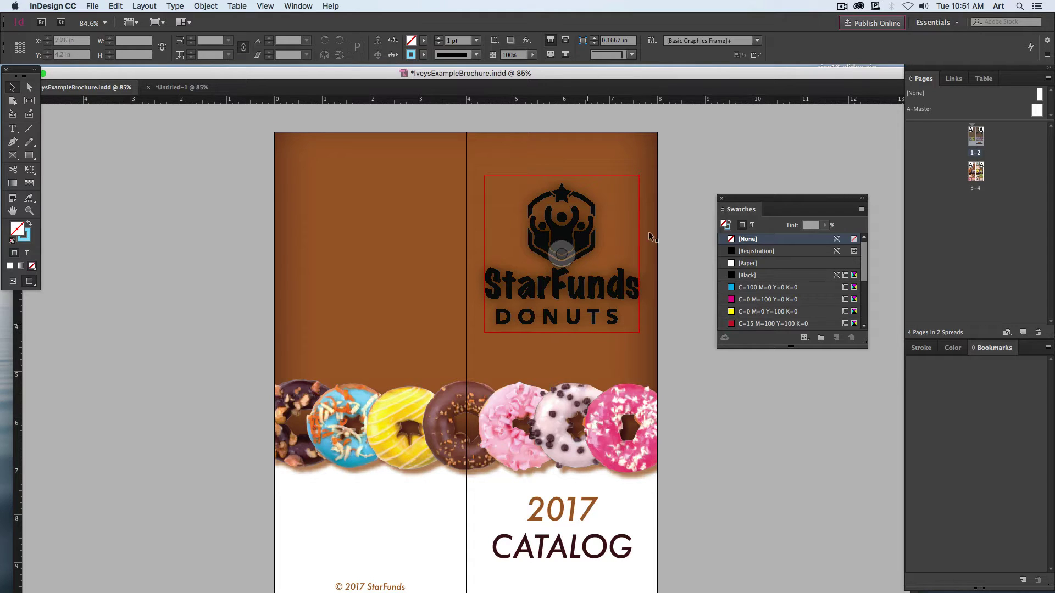
{"action": "scroll", "coordinate": [540, 313], "scroll_direction": "down", "scroll_amount": 4}
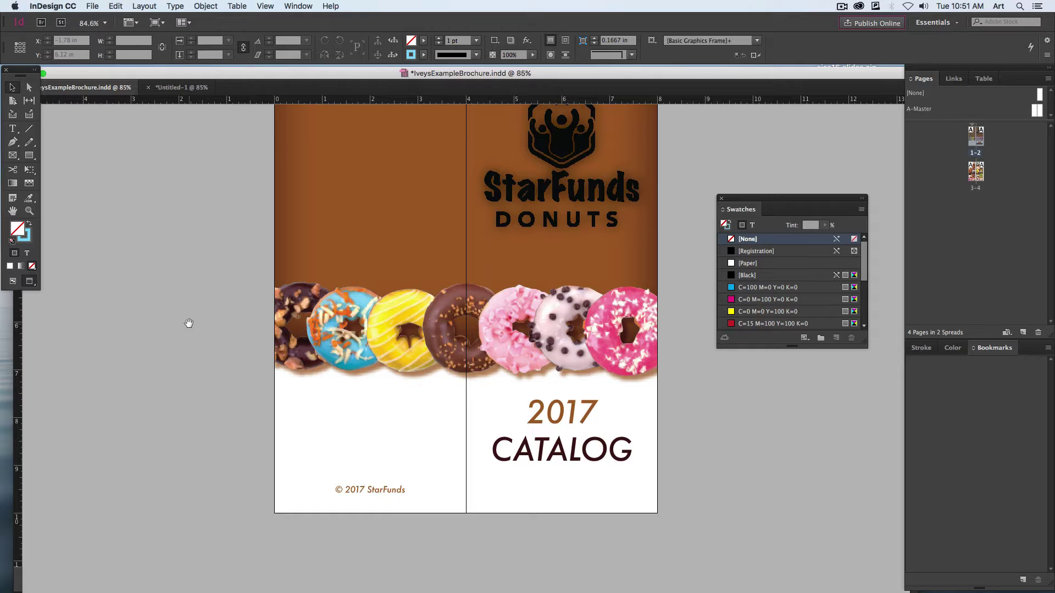
{"action": "scroll", "coordinate": [188, 324], "scroll_direction": "up", "scroll_amount": 3}
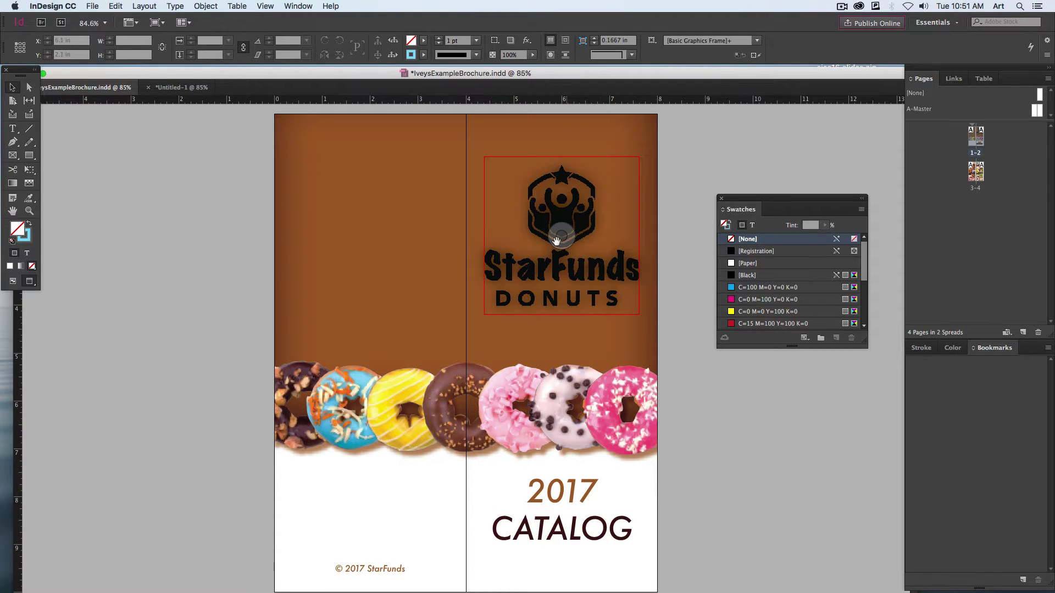
Switch to Finder and preview StarFundsLogo.pdf in the Clipping Path Brochure exercise folder, comparing the stacked color and black logo versions
{"action": "key", "text": "ctrl+Up"}
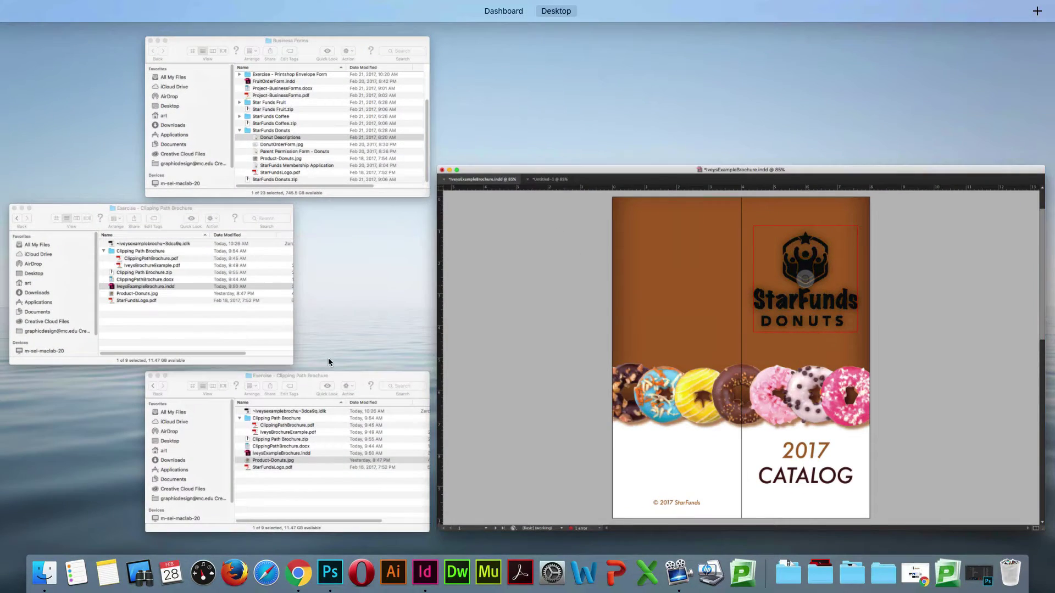
{"action": "left_click", "coordinate": [296, 488]}
{"action": "left_click", "coordinate": [255, 397]}
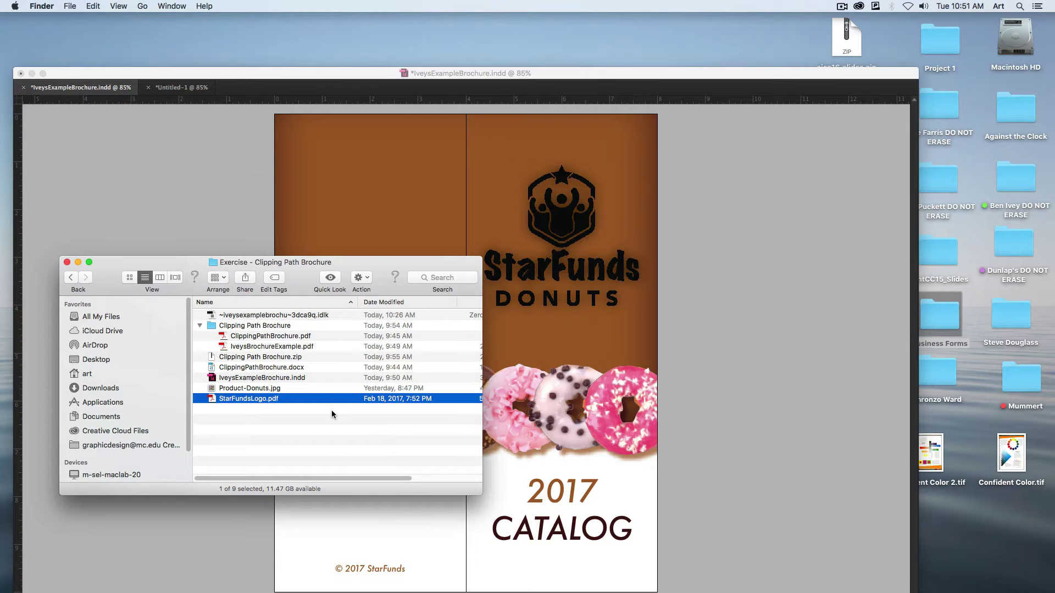
{"action": "key", "text": "space"}
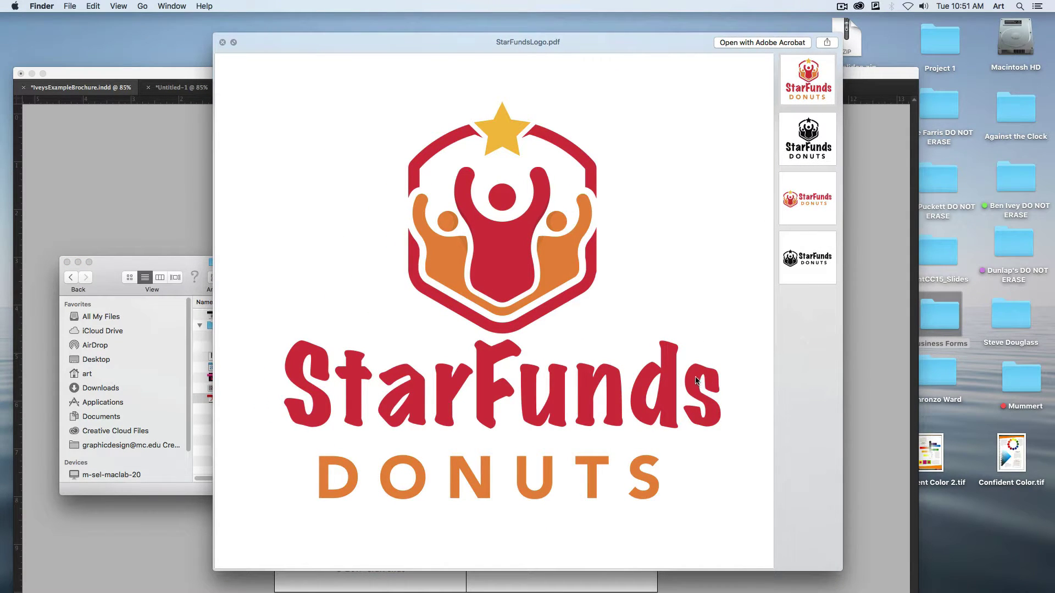
{"action": "left_click", "coordinate": [805, 156]}
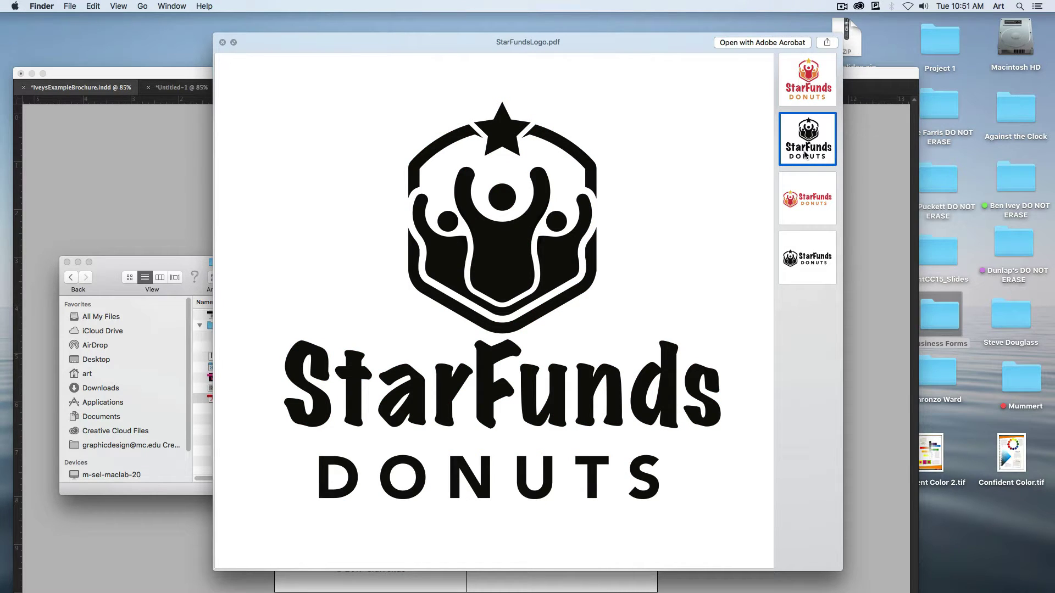
{"action": "left_click", "coordinate": [798, 97]}
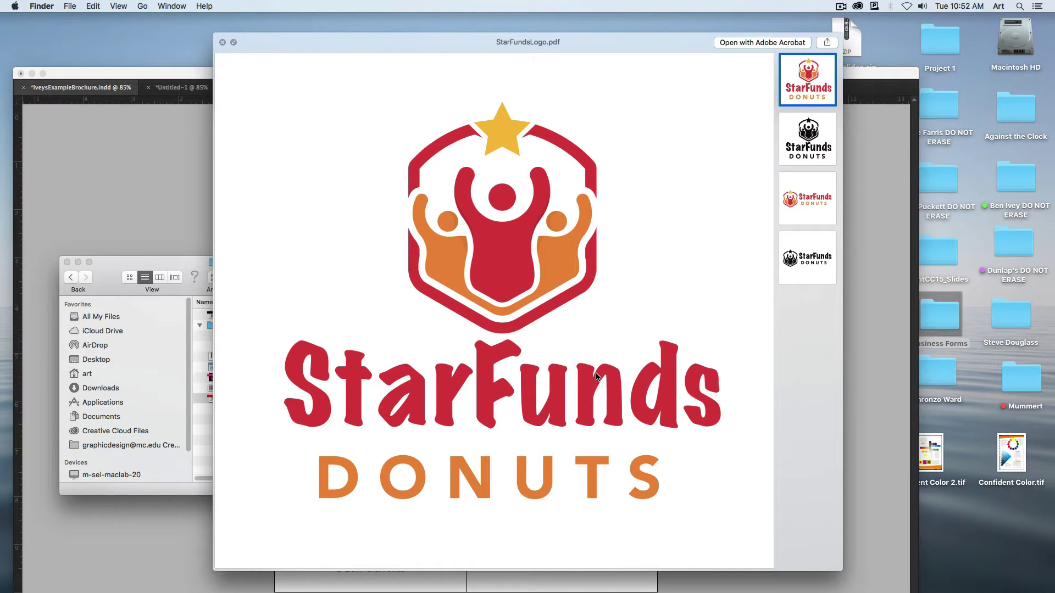
{"action": "left_click", "coordinate": [808, 146]}
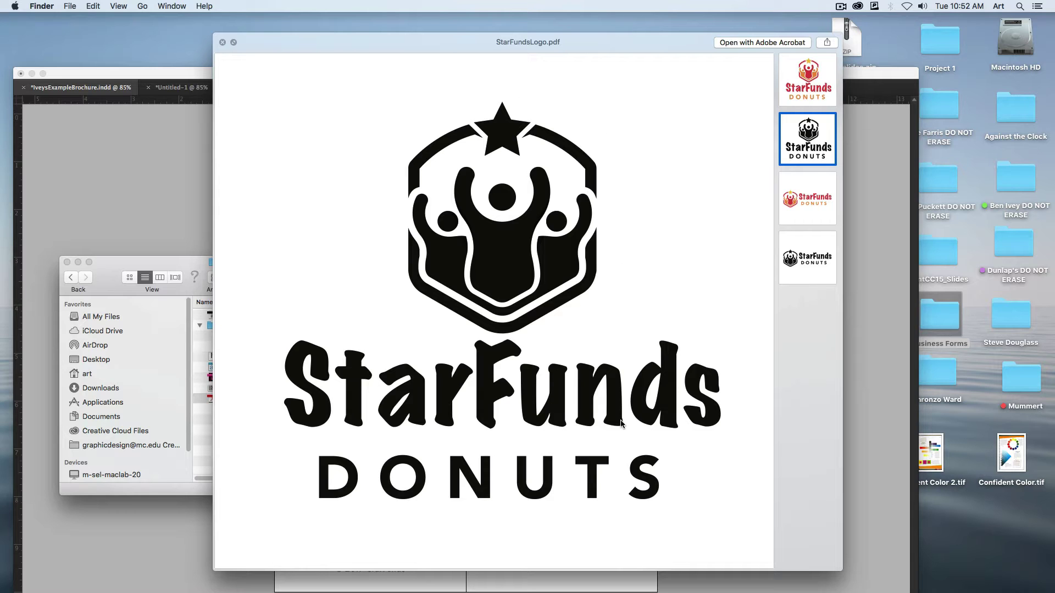
{"action": "key", "text": "space"}
Switch to InDesign and open the black StarFunds Donuts logo on the front cover for editing in Adobe Illustrator CC
{"action": "left_click", "coordinate": [674, 268]}
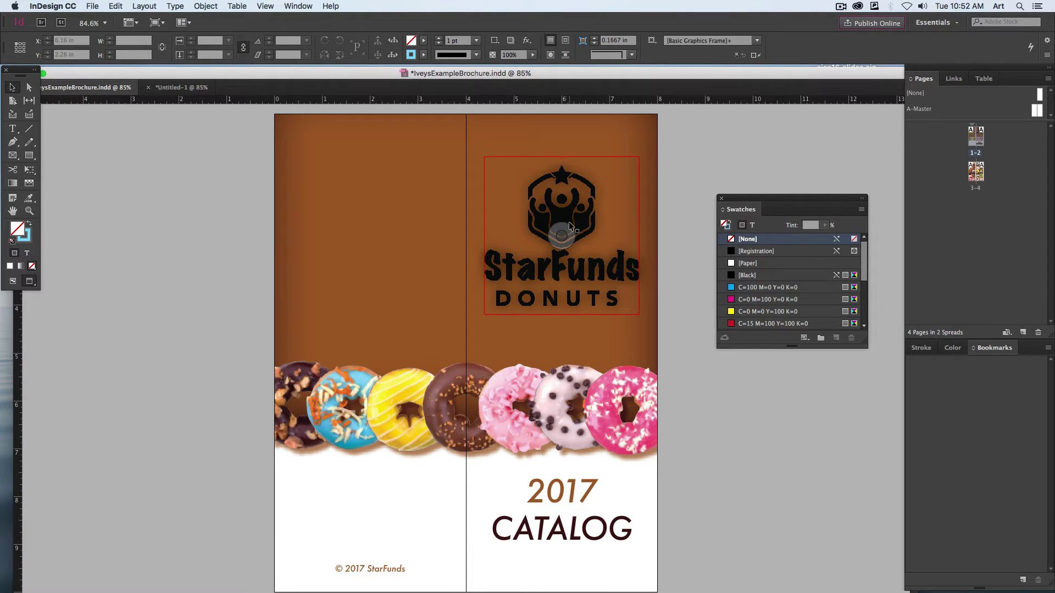
{"action": "left_click", "coordinate": [569, 223]}
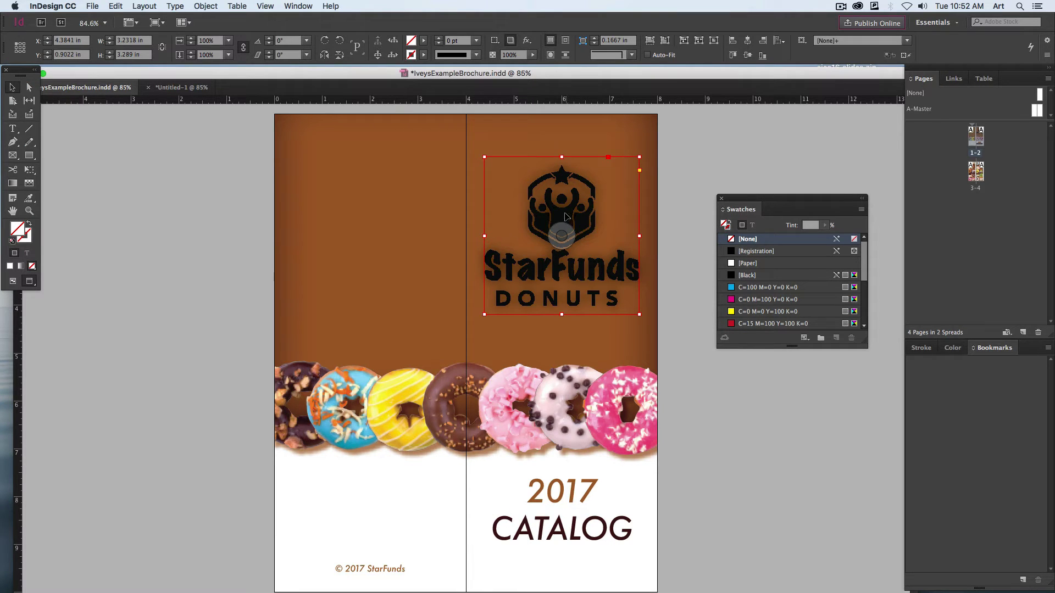
{"action": "right_click", "coordinate": [565, 217]}
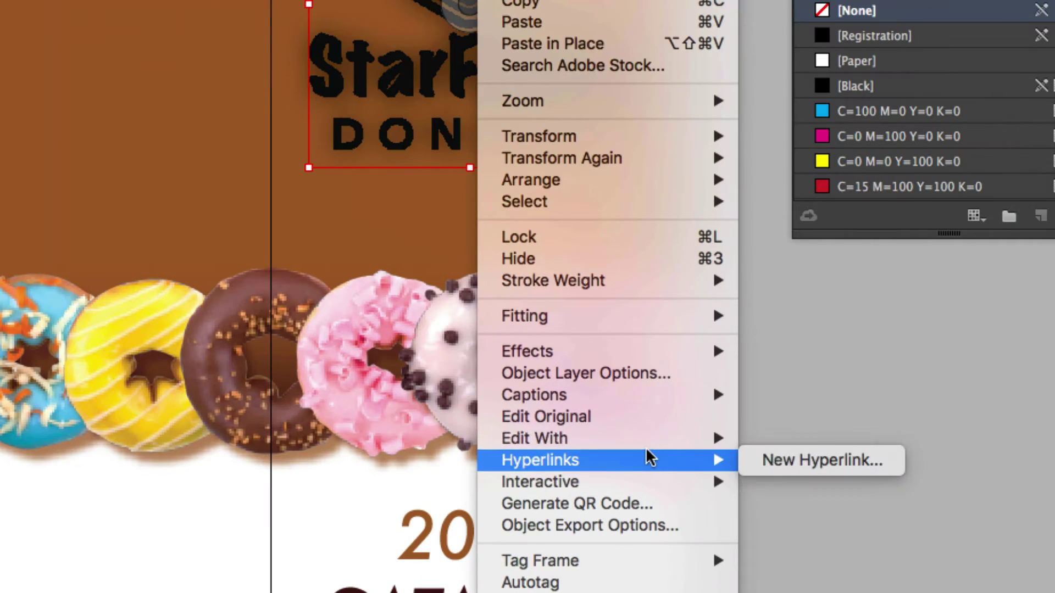
{"action": "mouse_move", "coordinate": [637, 445]}
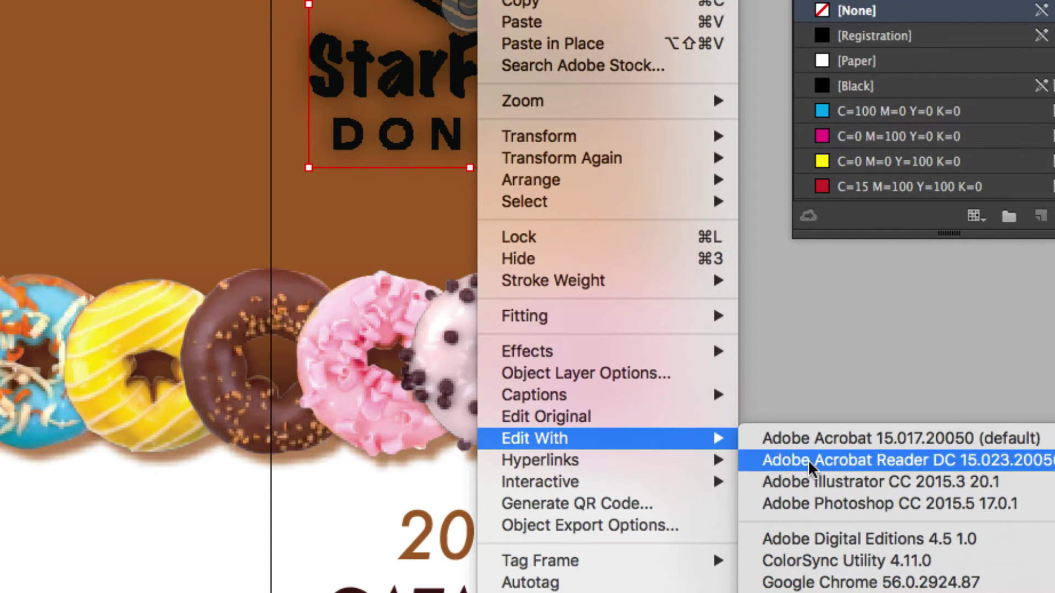
{"action": "left_click", "coordinate": [813, 481]}
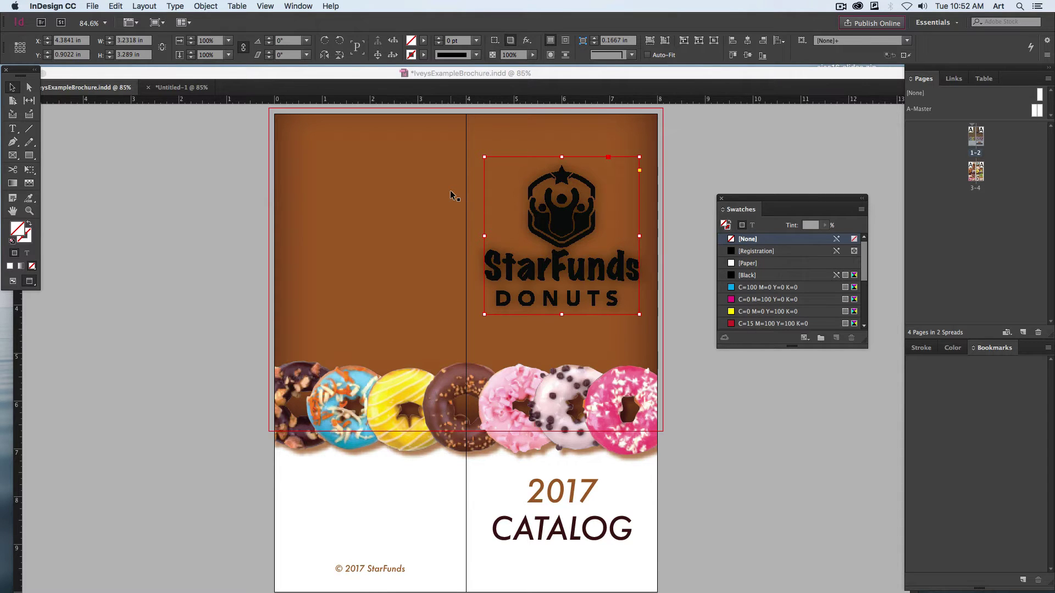
{"action": "mouse_move", "coordinate": [397, 581]}
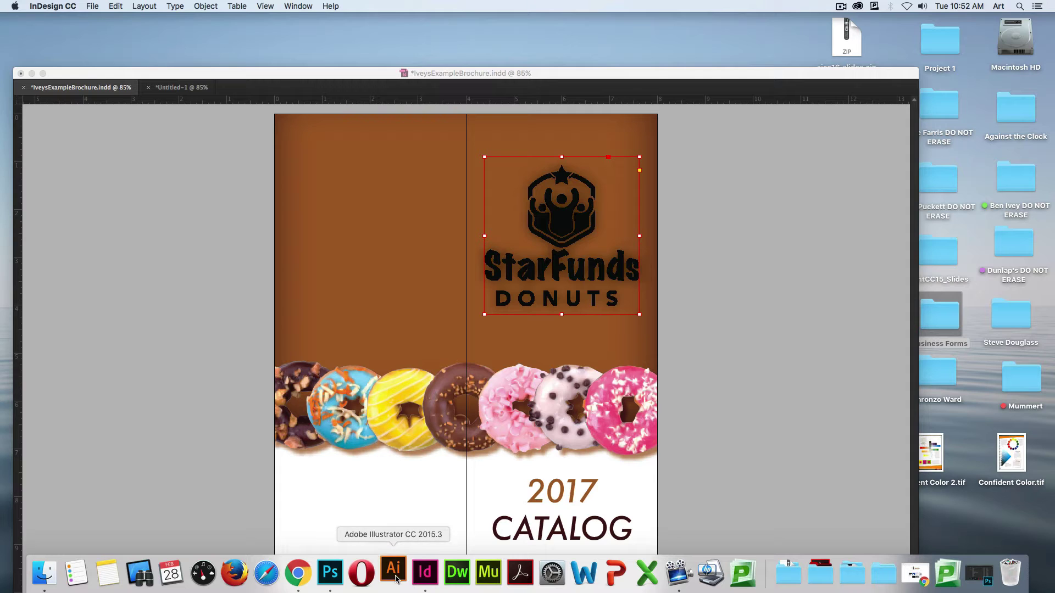
{"action": "key", "text": "Return"}
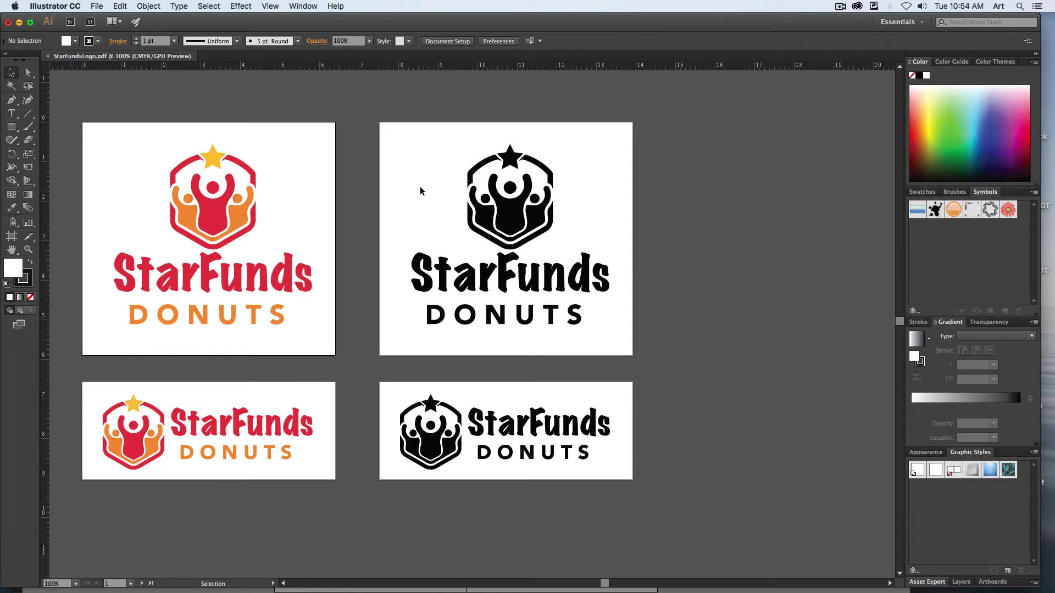
Recolor the entire stacked black StarFunds Donuts logo with a white fill and deselect it
{"action": "left_click", "coordinate": [412, 168]}
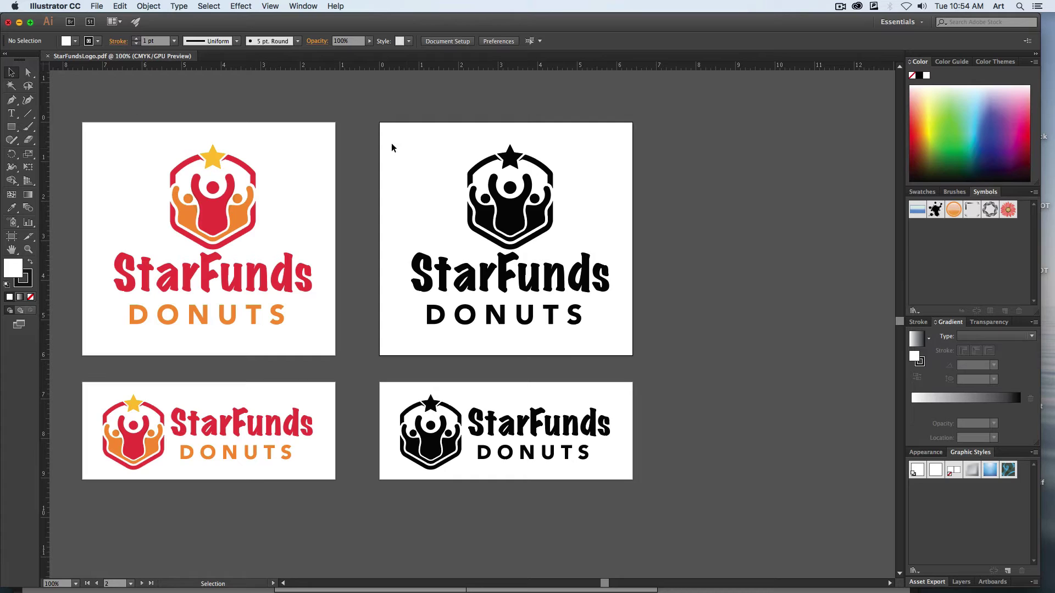
{"action": "left_click_drag", "start_coordinate": [403, 148], "coordinate": [643, 349]}
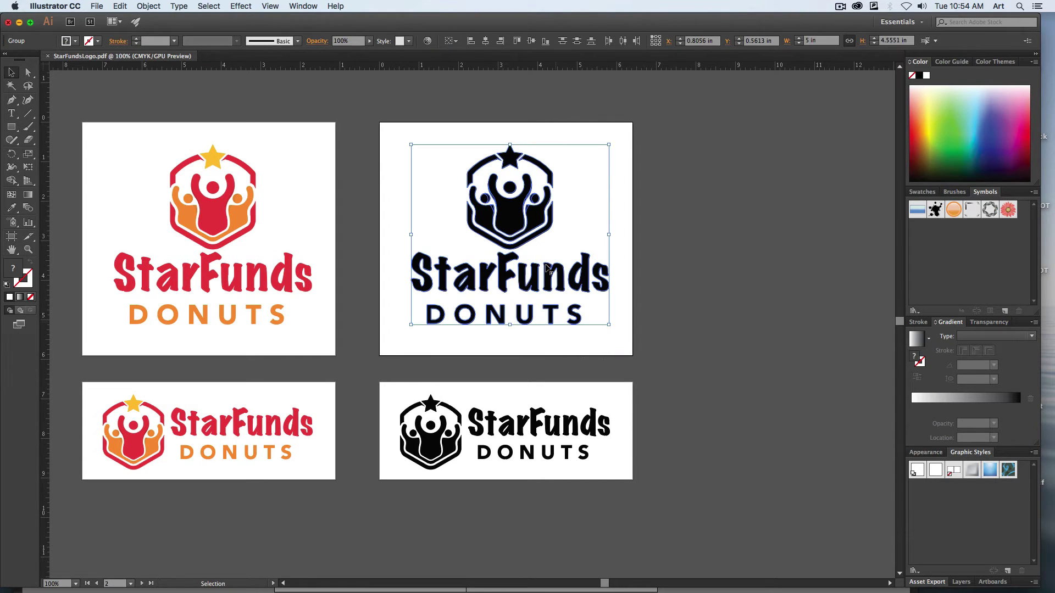
{"action": "left_click", "coordinate": [927, 77]}
{"action": "left_click", "coordinate": [769, 300]}
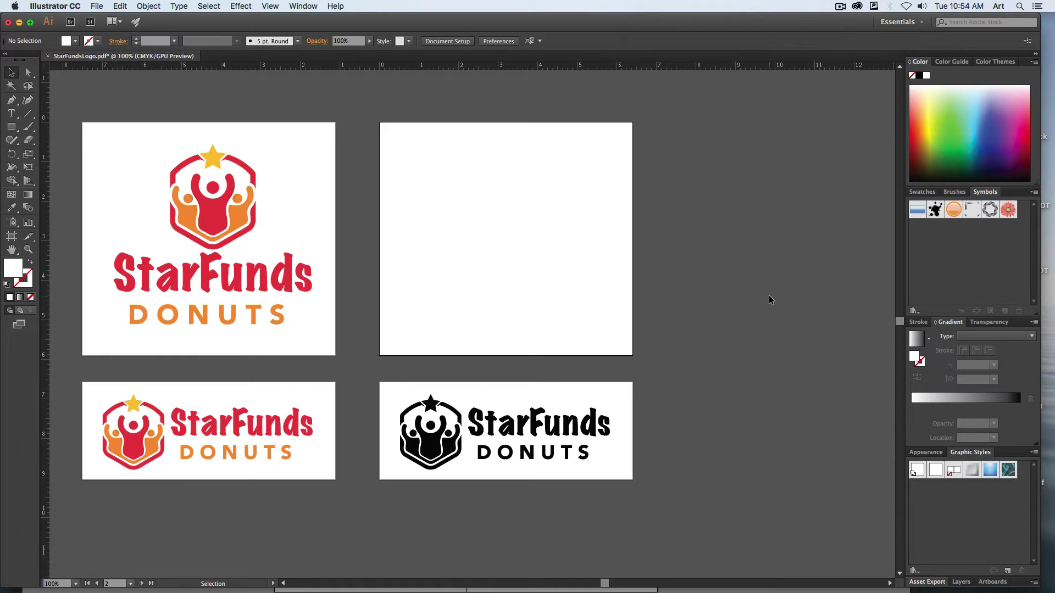
Save and close StarFundsLogo.pdf, switch back to InDesign, and deselect the updated logo on the cover
{"action": "key", "text": "a"}
{"action": "key", "text": "super+s"}
{"action": "key", "text": "super+w"}
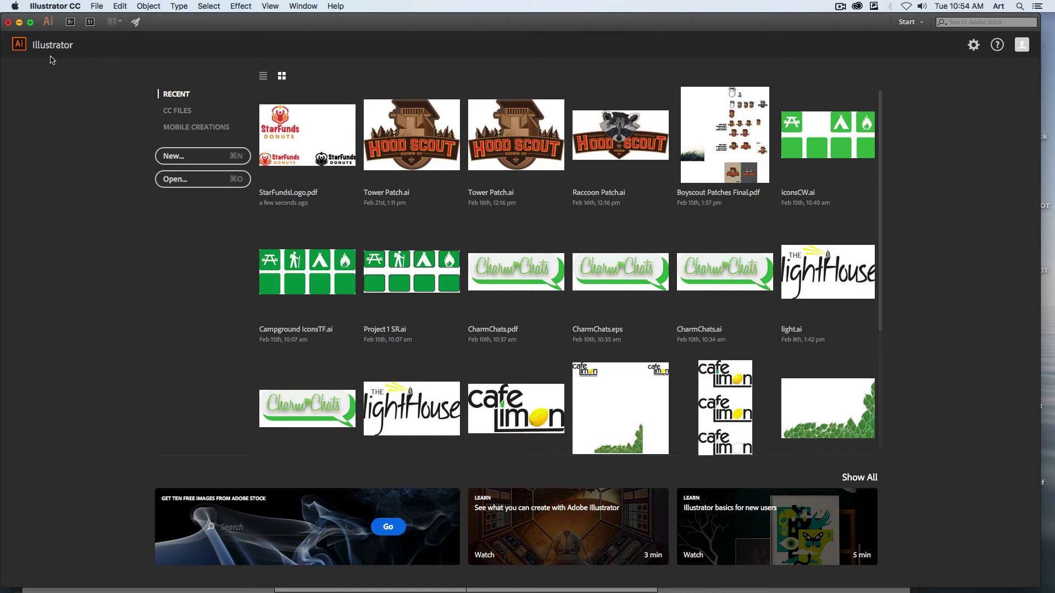
{"action": "key", "text": "super+Tab"}
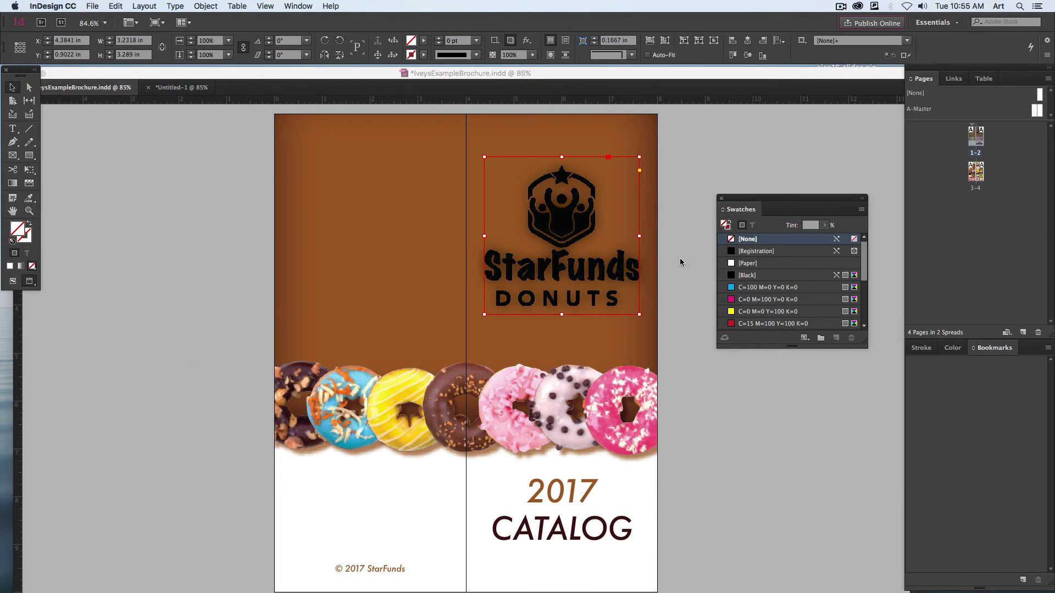
{"action": "left_click", "coordinate": [731, 444]}
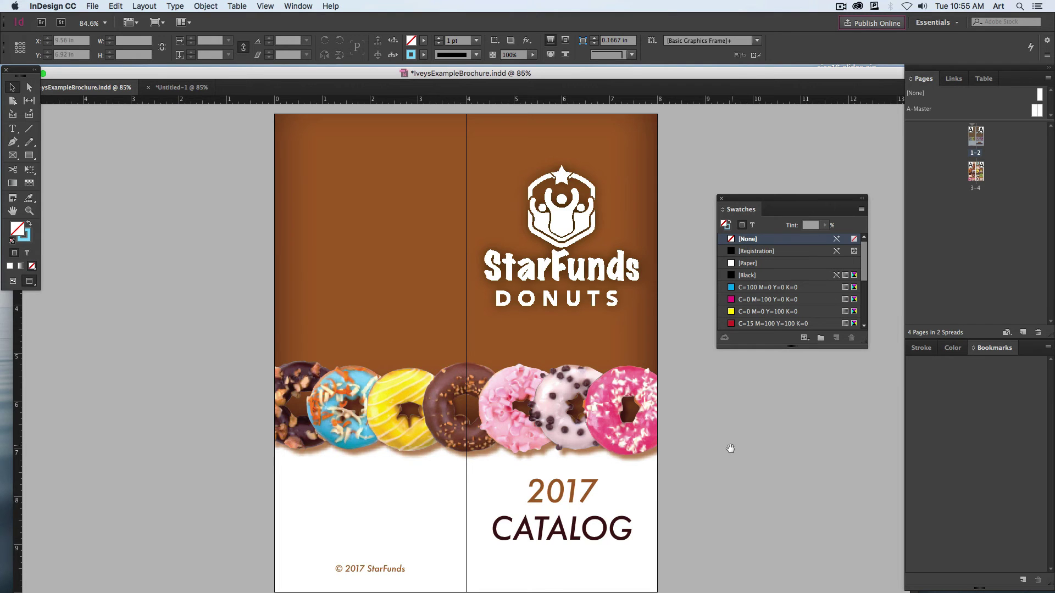
{"action": "scroll", "coordinate": [730, 448], "scroll_direction": "down", "scroll_amount": 3}
{"action": "scroll", "coordinate": [702, 354], "scroll_direction": "up", "scroll_amount": 3}
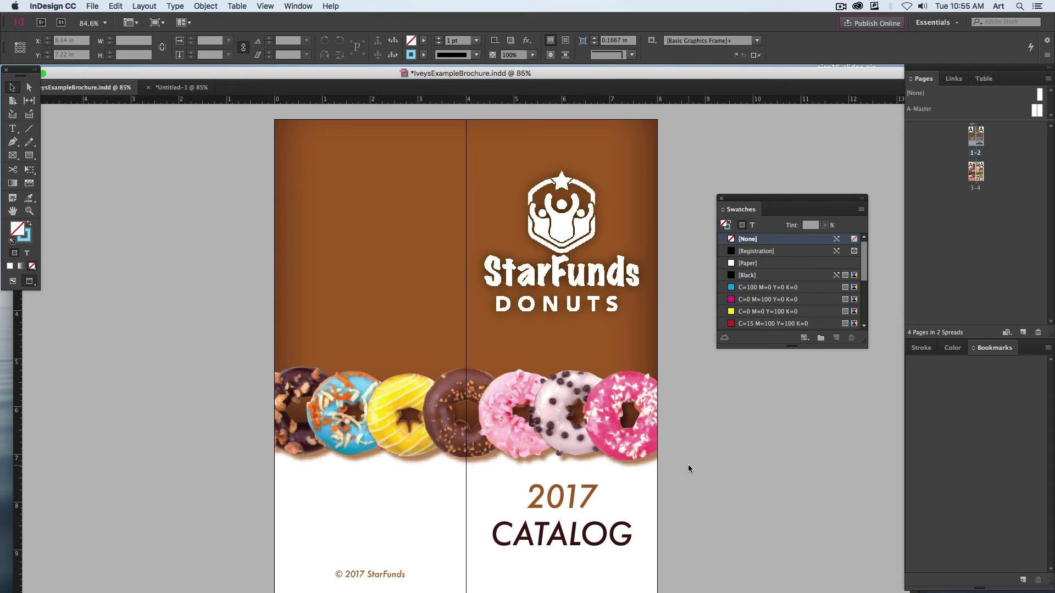
Start a PDF export with the High Quality Print preset, naming the file IveysBrochureExample2.pdf in the exercise folder
{"action": "left_click", "coordinate": [92, 6]}
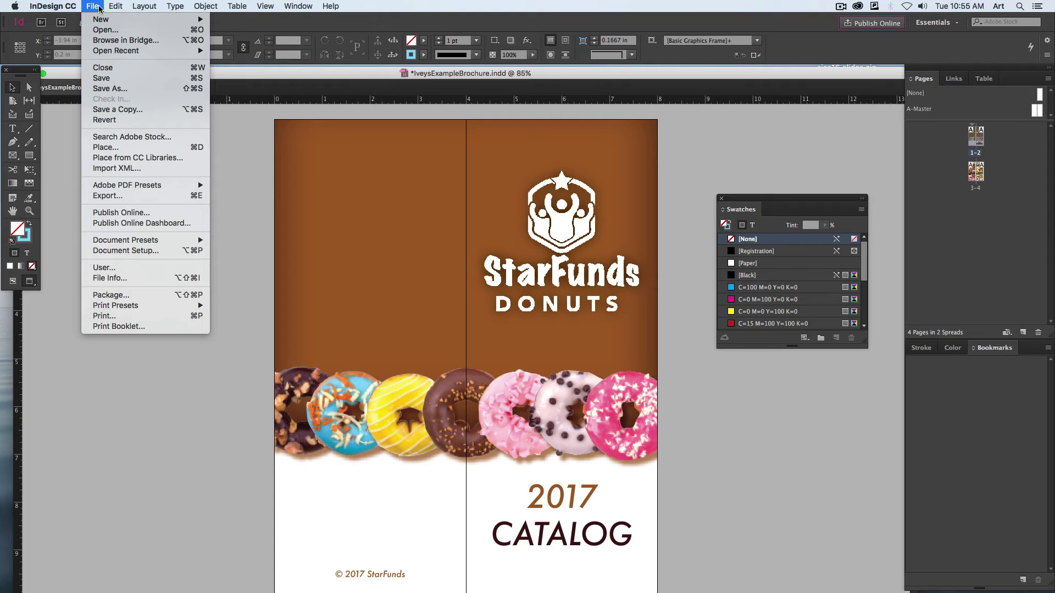
{"action": "mouse_move", "coordinate": [130, 183]}
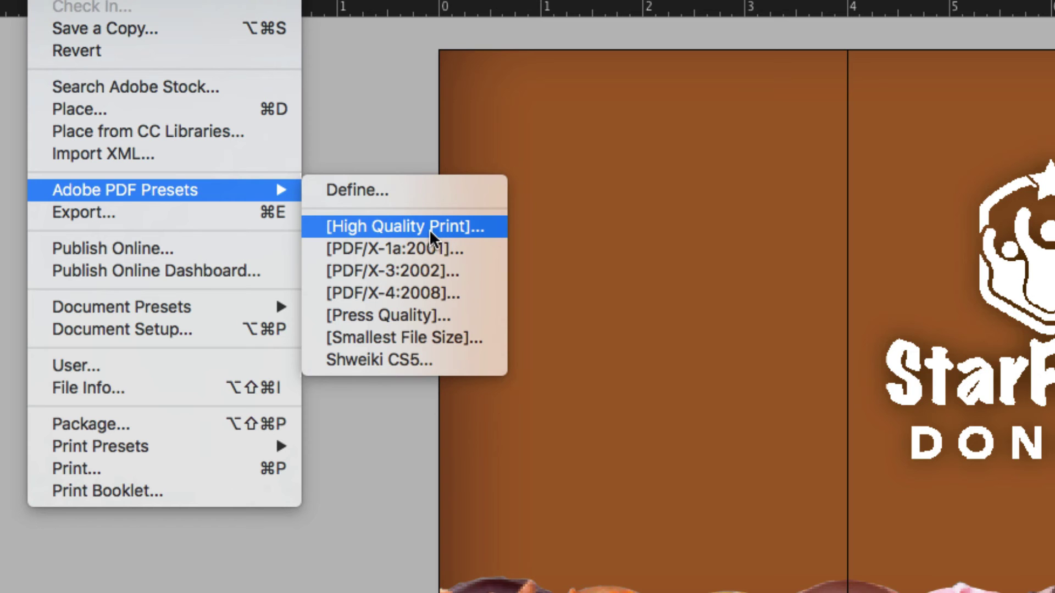
{"action": "left_click", "coordinate": [427, 227]}
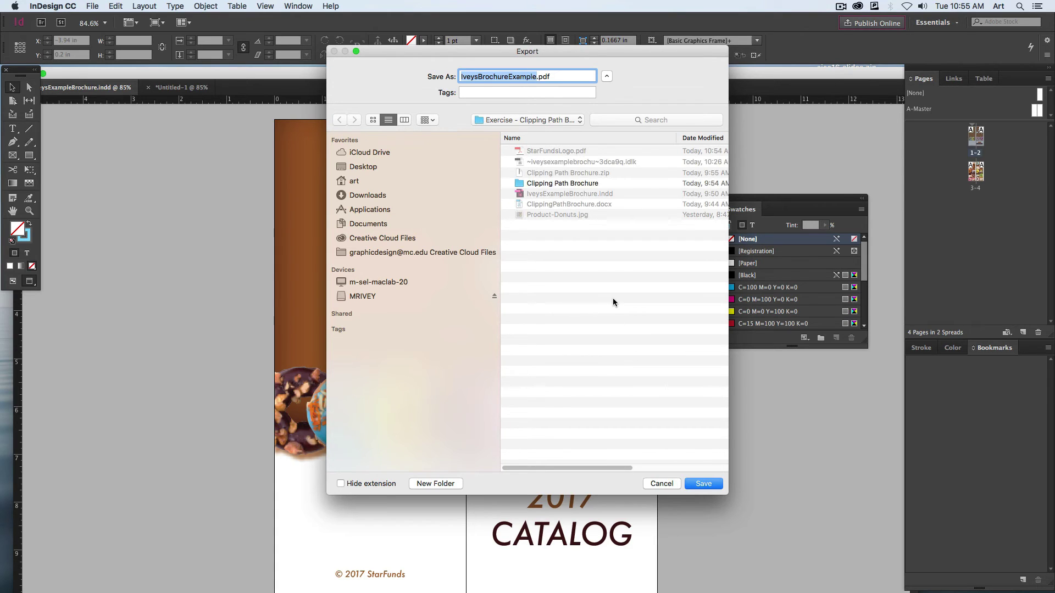
{"action": "key", "text": "Right"}
{"action": "type", "text": "2"}
{"action": "left_click", "coordinate": [707, 483]}
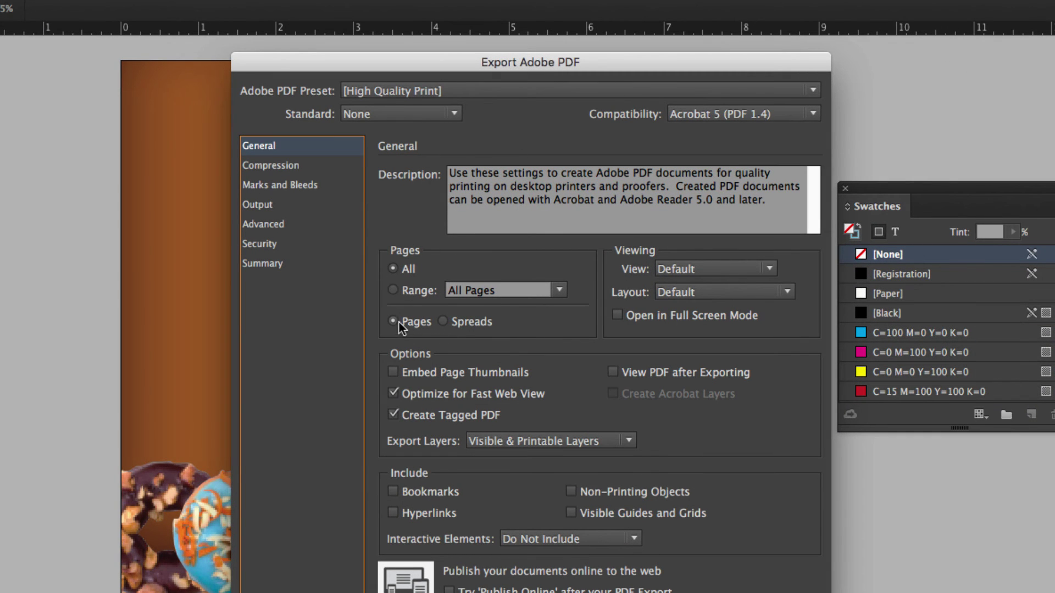
Set the PDF to export all pages as spreads instead of single pages
{"action": "left_click", "coordinate": [444, 322]}
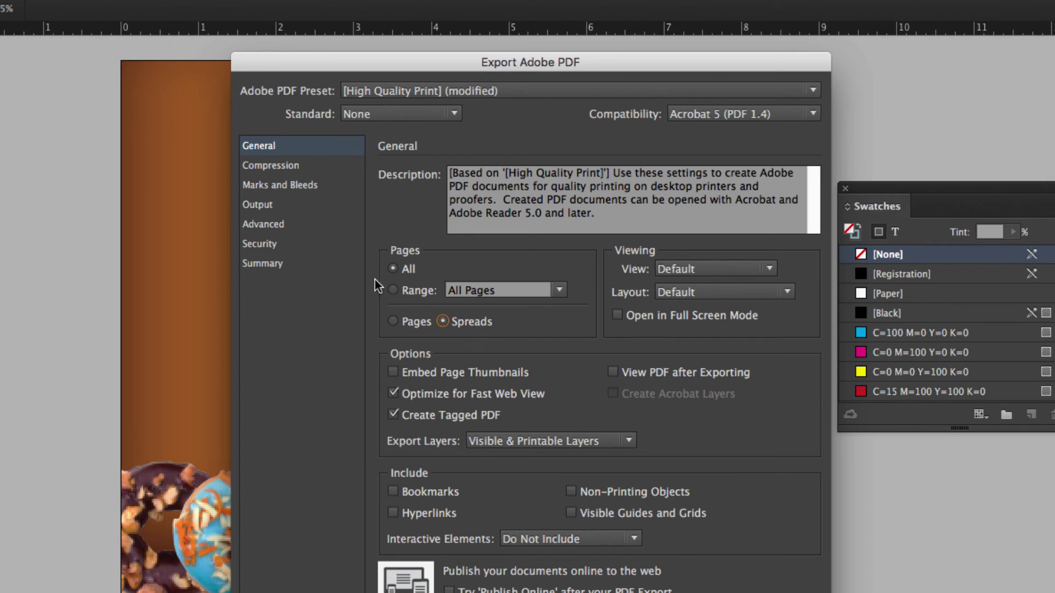
{"action": "left_click_drag", "start_coordinate": [405, 62], "coordinate": [847, 73]}
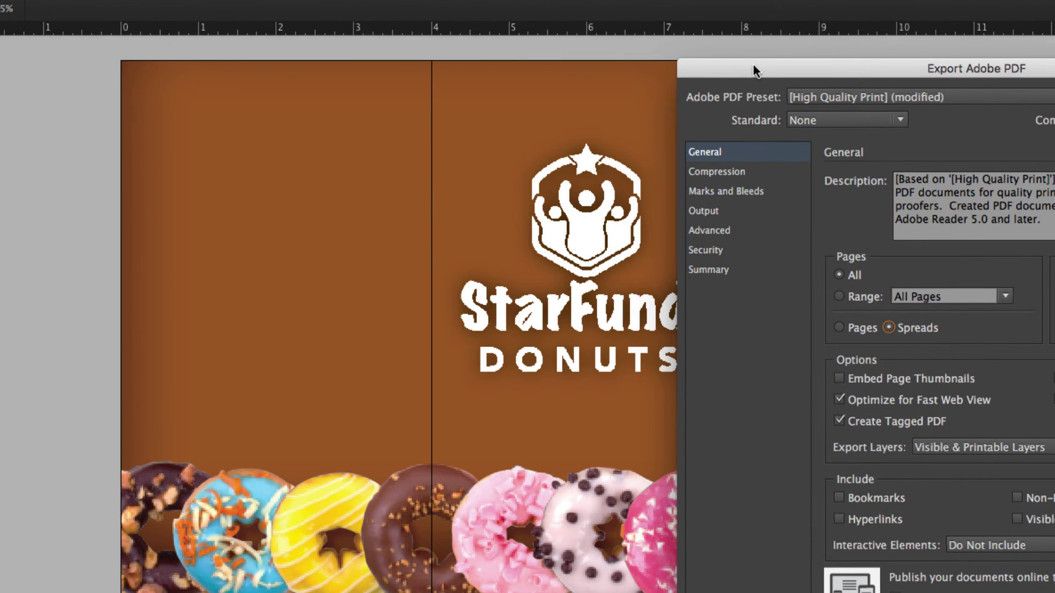
{"action": "left_click_drag", "start_coordinate": [753, 64], "coordinate": [256, 52]}
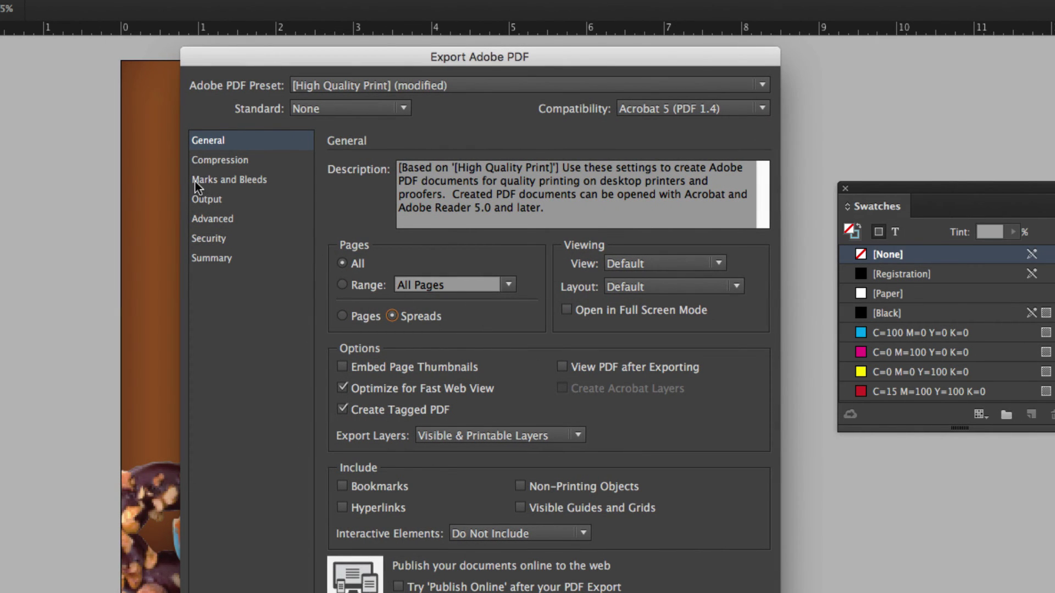
Include all printer's marks and the document bleed settings, and export the PDF
{"action": "left_click", "coordinate": [225, 181]}
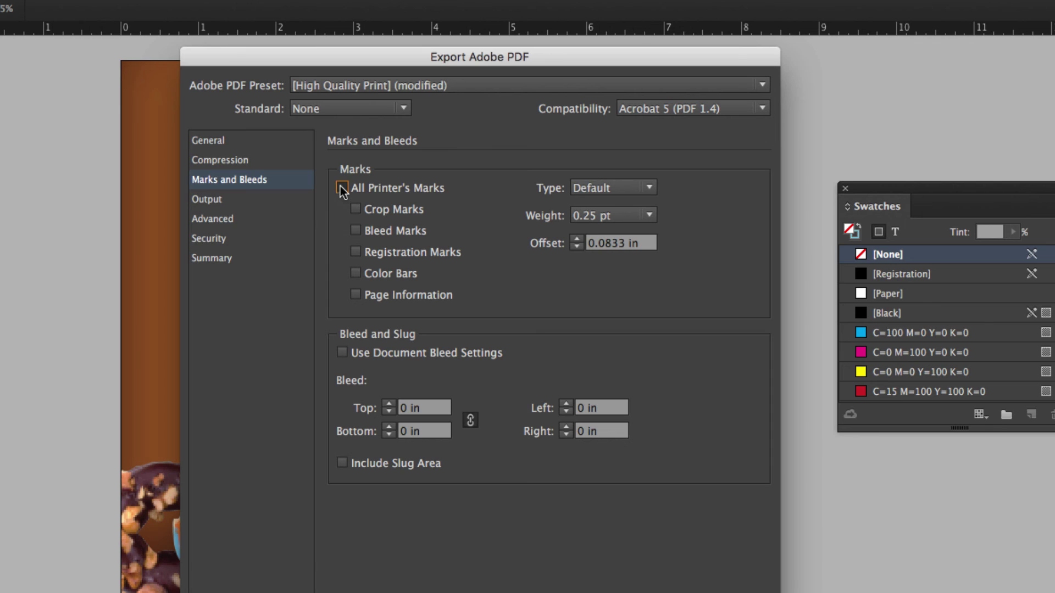
{"action": "left_click", "coordinate": [342, 188]}
{"action": "left_click", "coordinate": [342, 352]}
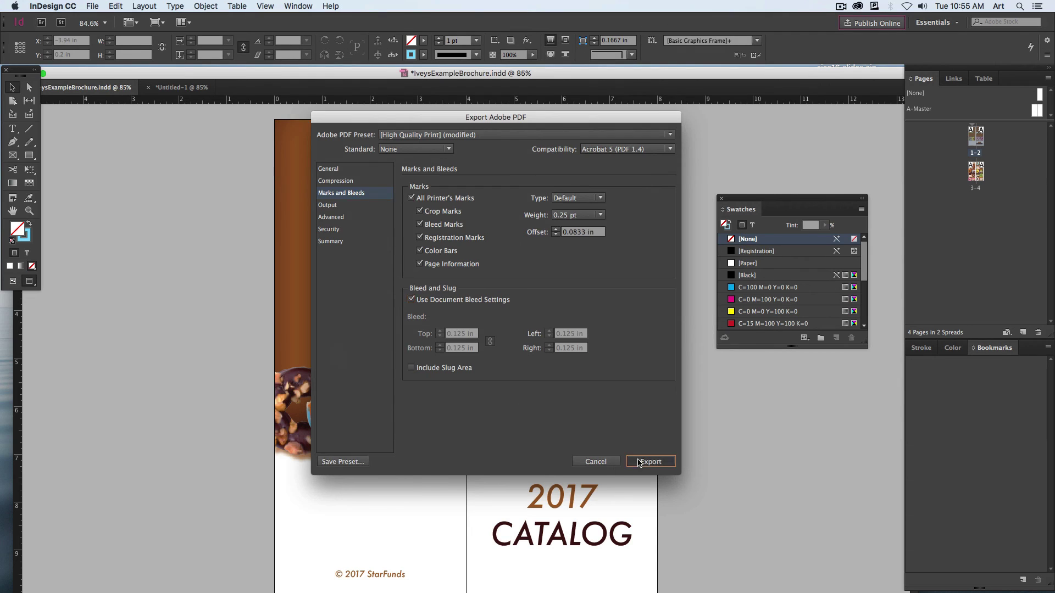
{"action": "left_click", "coordinate": [636, 460]}
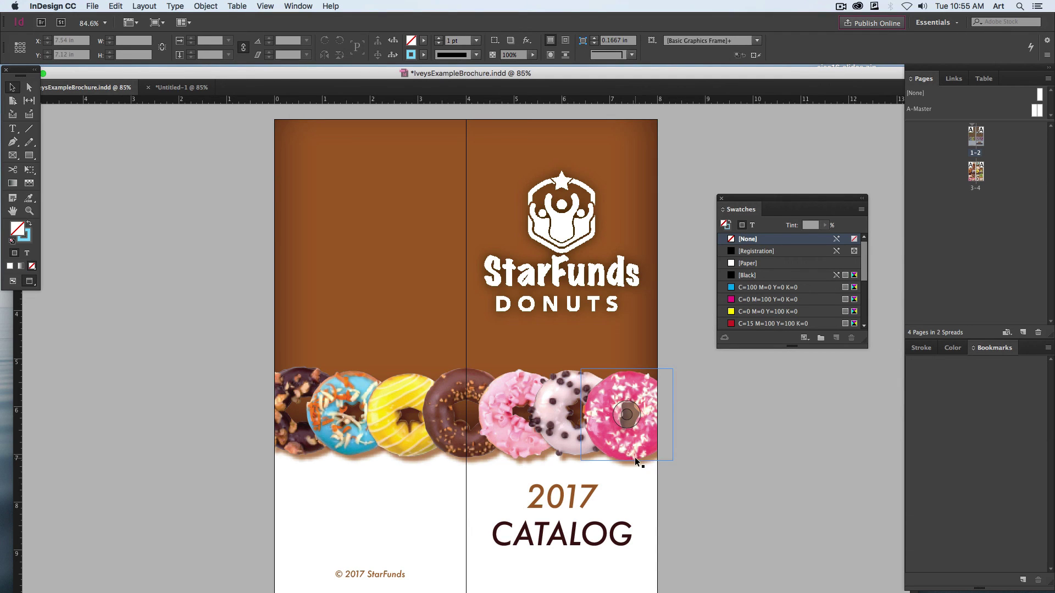
Switch to Finder, preview both spreads of IveysBrochureExample.pdf in the Clipping Path Brochure folder, and return to InDesign
{"action": "left_click", "coordinate": [374, 174]}
{"action": "key", "text": "ctrl+Up"}
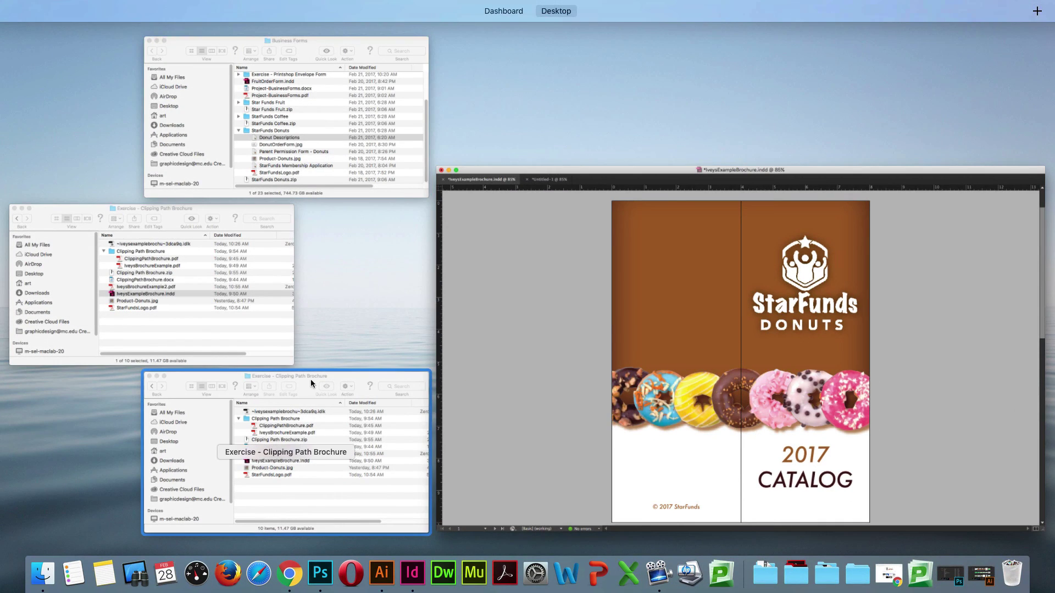
{"action": "left_click", "coordinate": [322, 466]}
{"action": "left_click", "coordinate": [247, 346]}
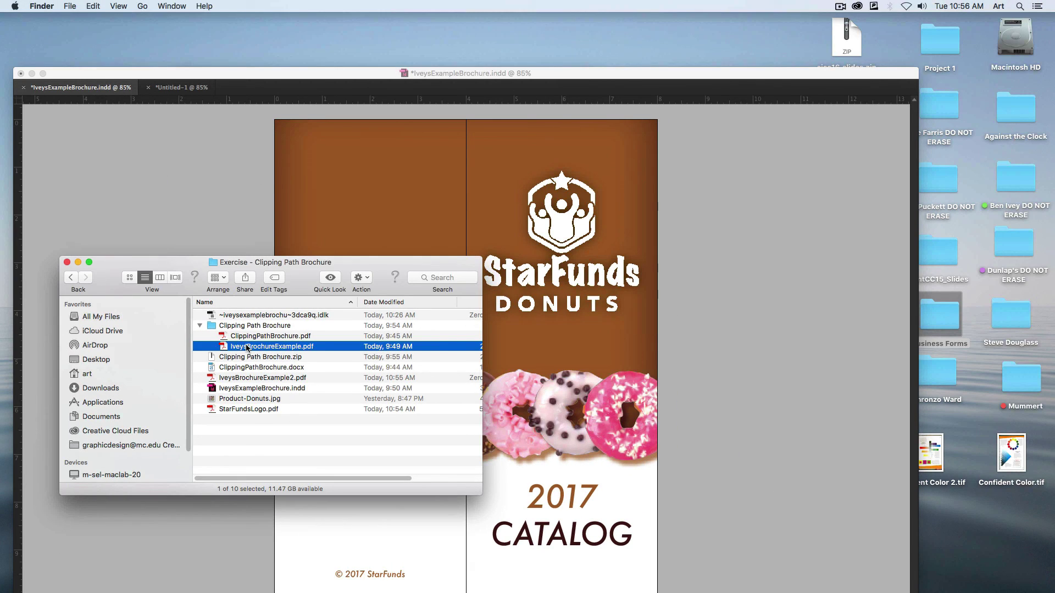
{"action": "key", "text": "space"}
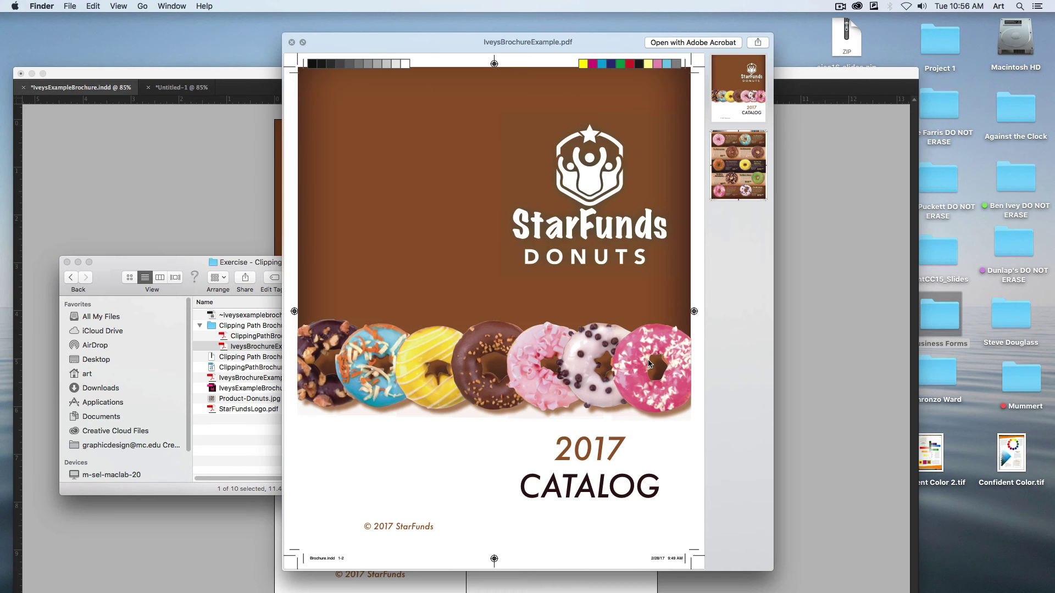
{"action": "scroll", "coordinate": [649, 361], "scroll_direction": "down", "scroll_amount": 10}
{"action": "key", "text": "space"}
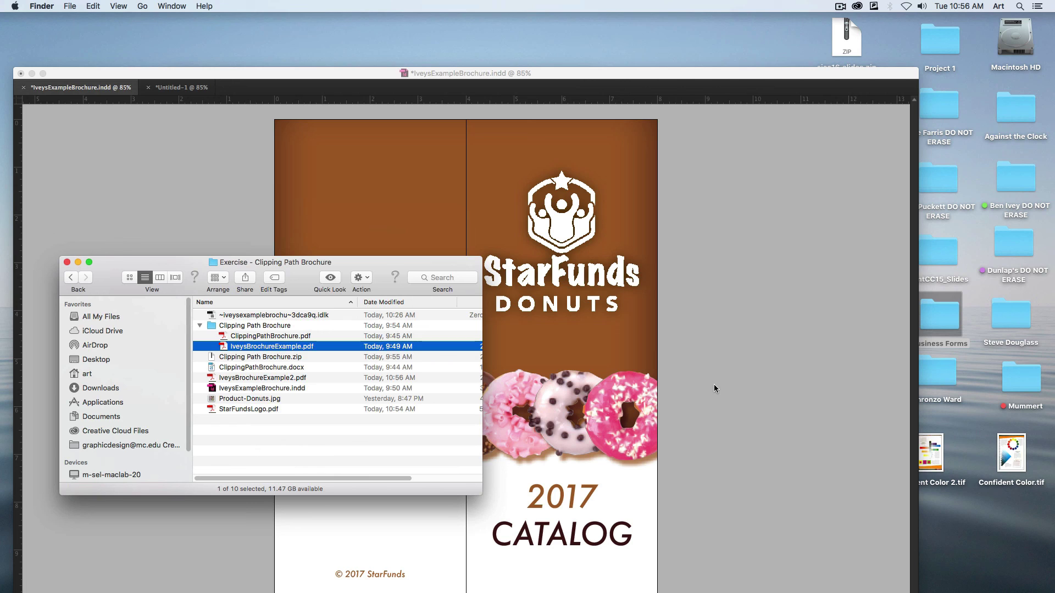
{"action": "left_click", "coordinate": [757, 279]}
{"action": "left_click", "coordinate": [840, 7]}
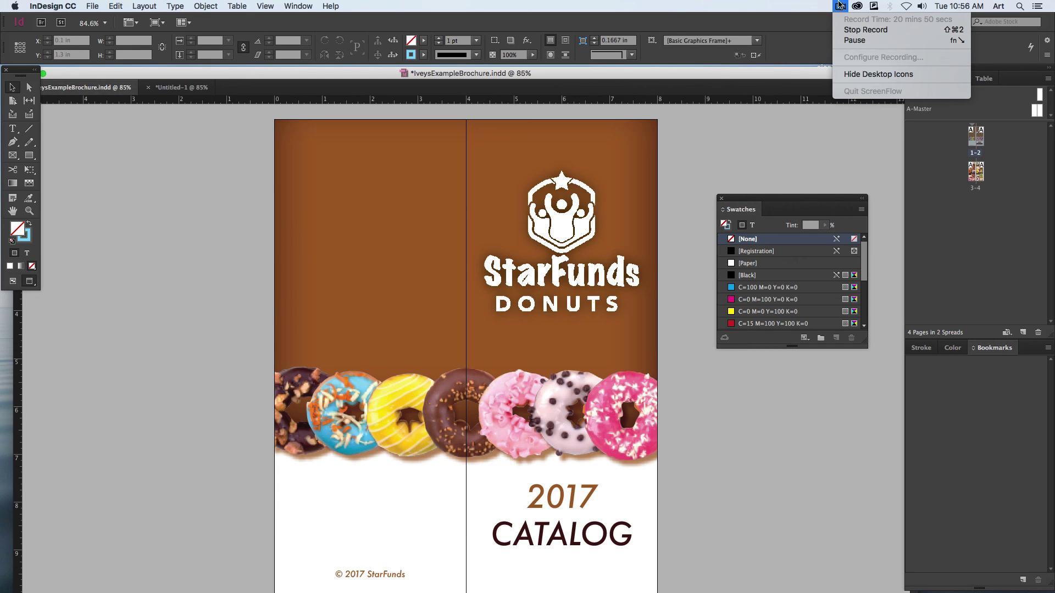